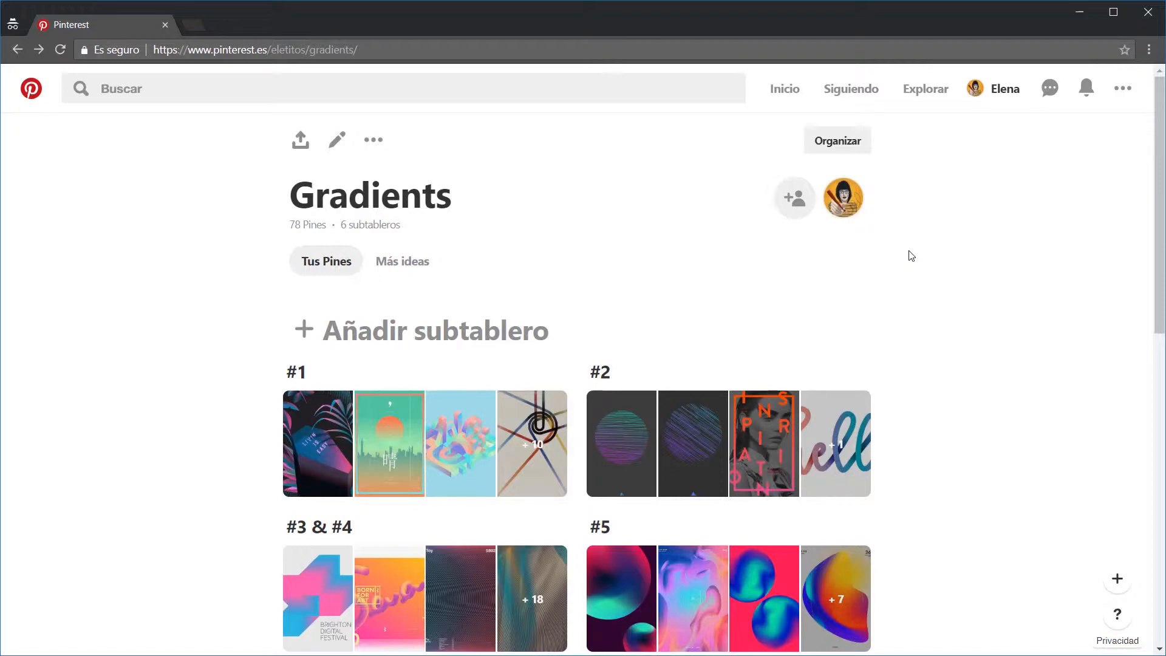
Look over the numbered sections of the Gradients board
scroll(911, 256, "down", 4)
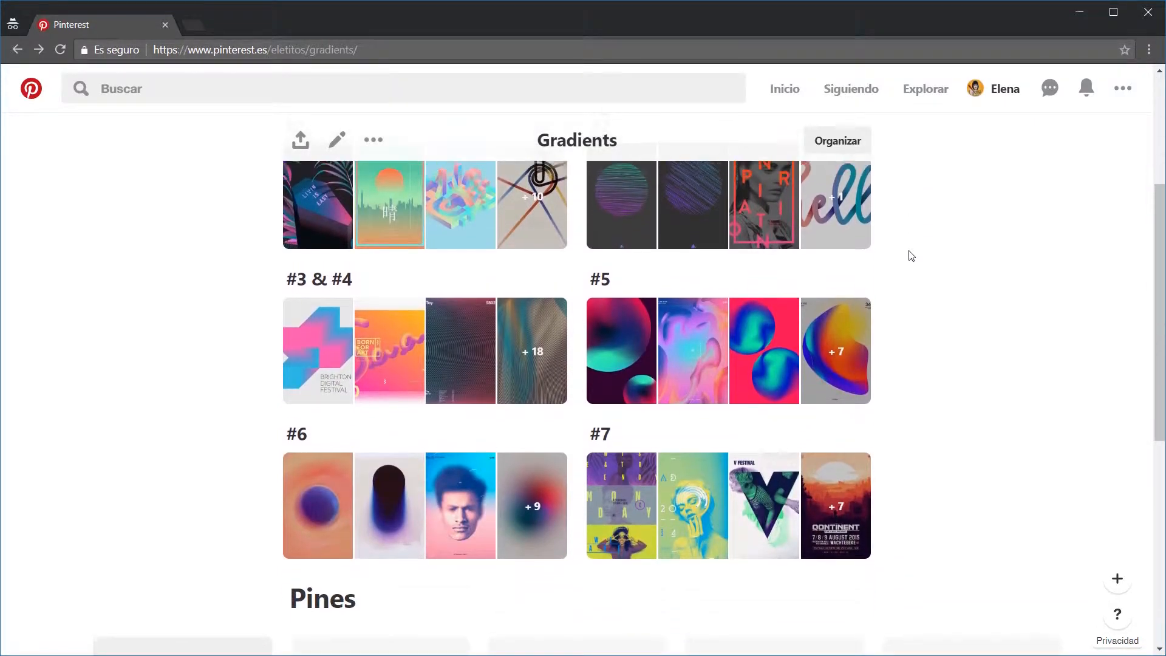
scroll(910, 255, "down", 2)
scroll(911, 255, "up", 2)
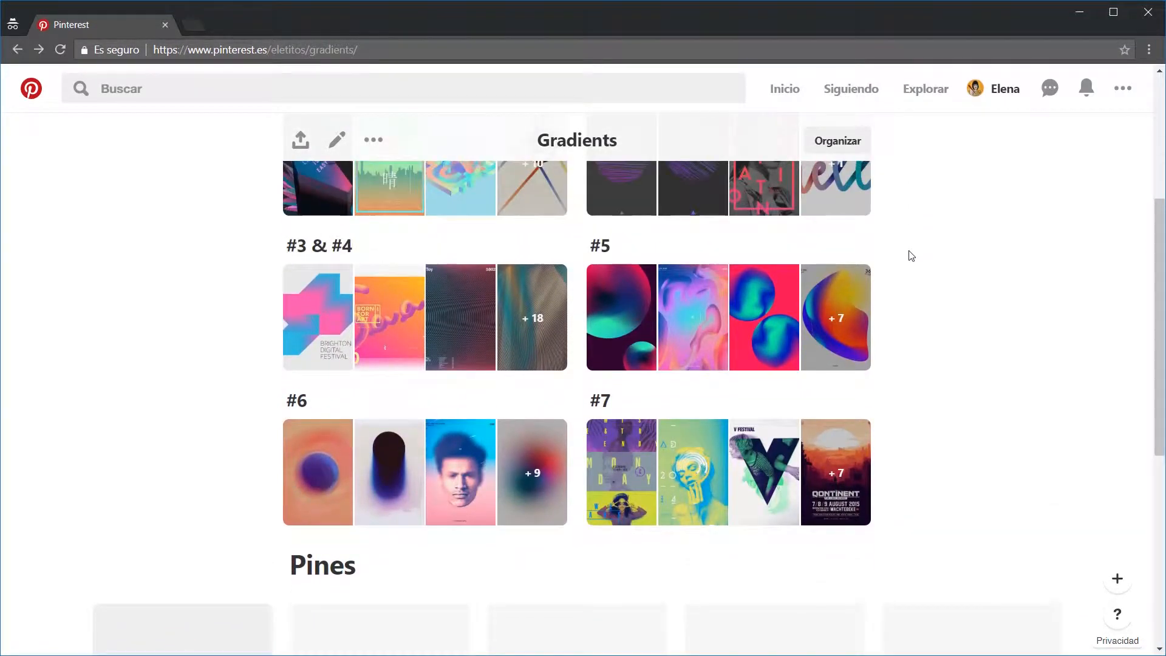
scroll(911, 256, "up", 1)
scroll(911, 255, "up", 1)
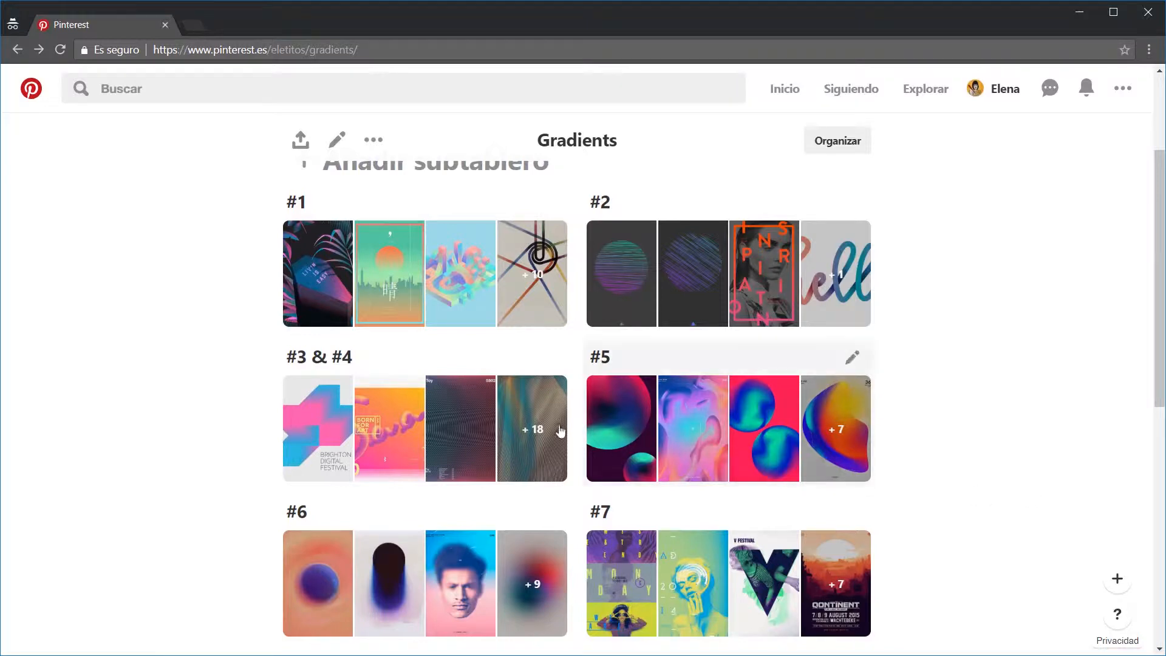
Open section #1 of the Gradients board and look through its gradient reference pins
left_click(363, 255)
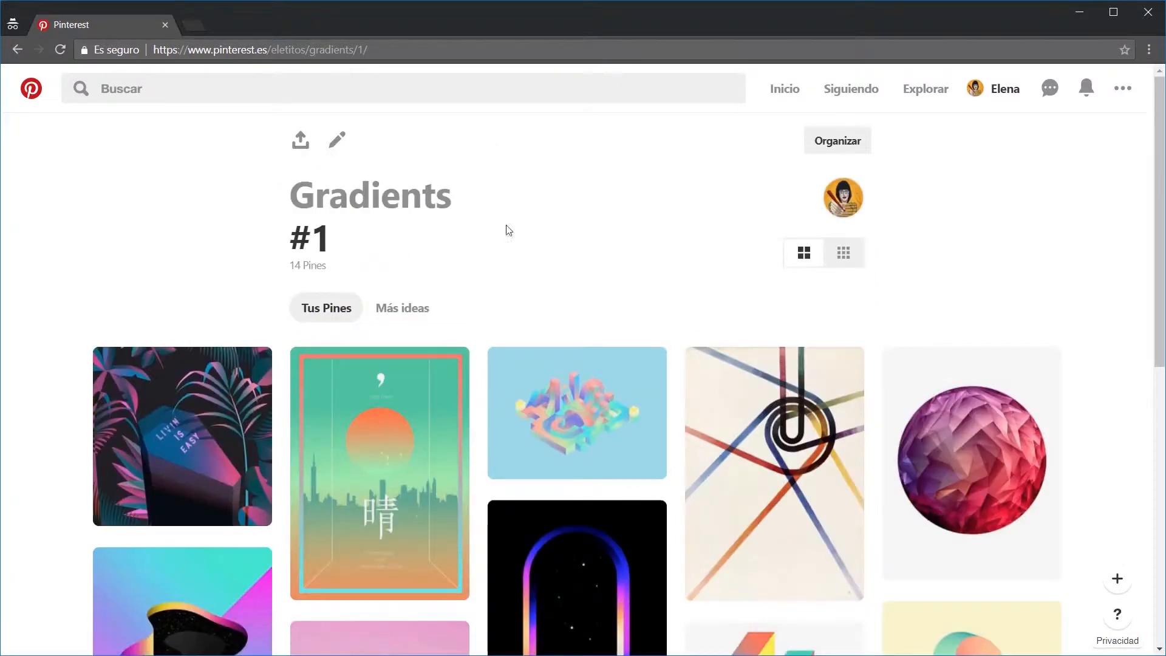
scroll(1042, 246, "down", 3)
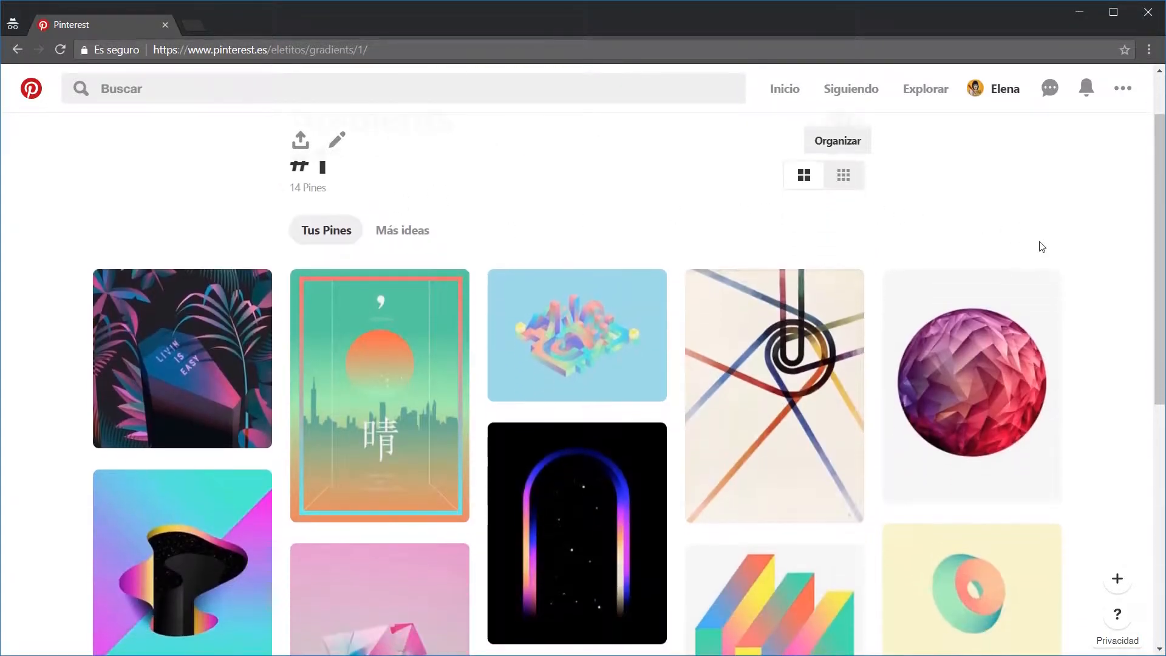
scroll(1042, 246, "down", 1)
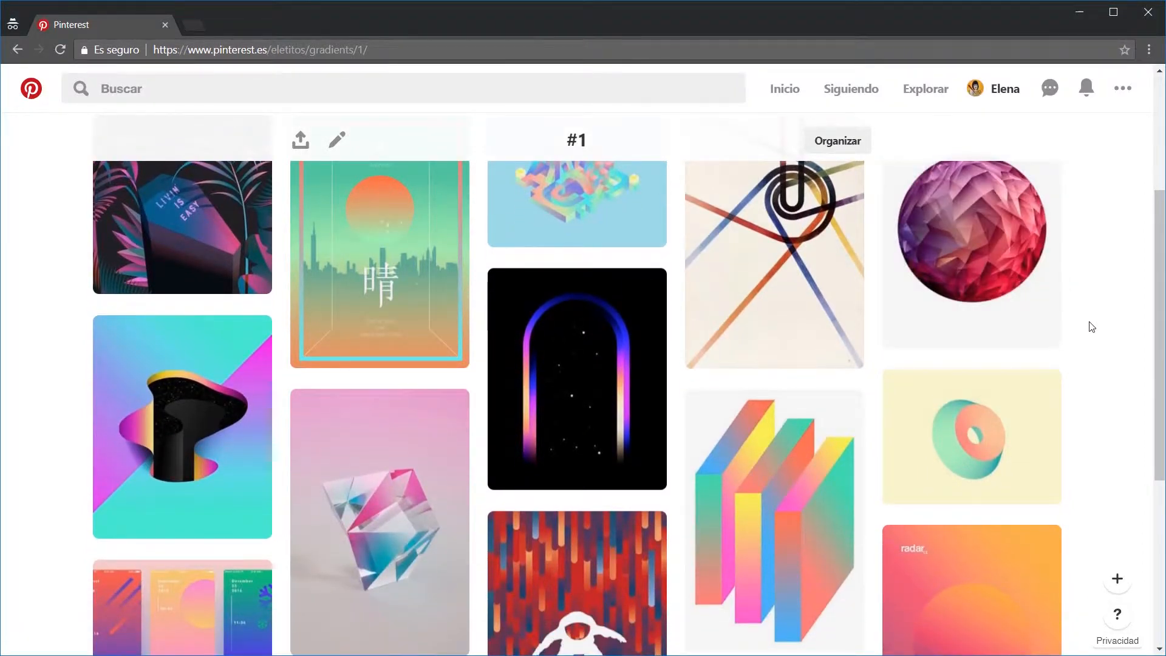
scroll(1092, 327, "down", 1)
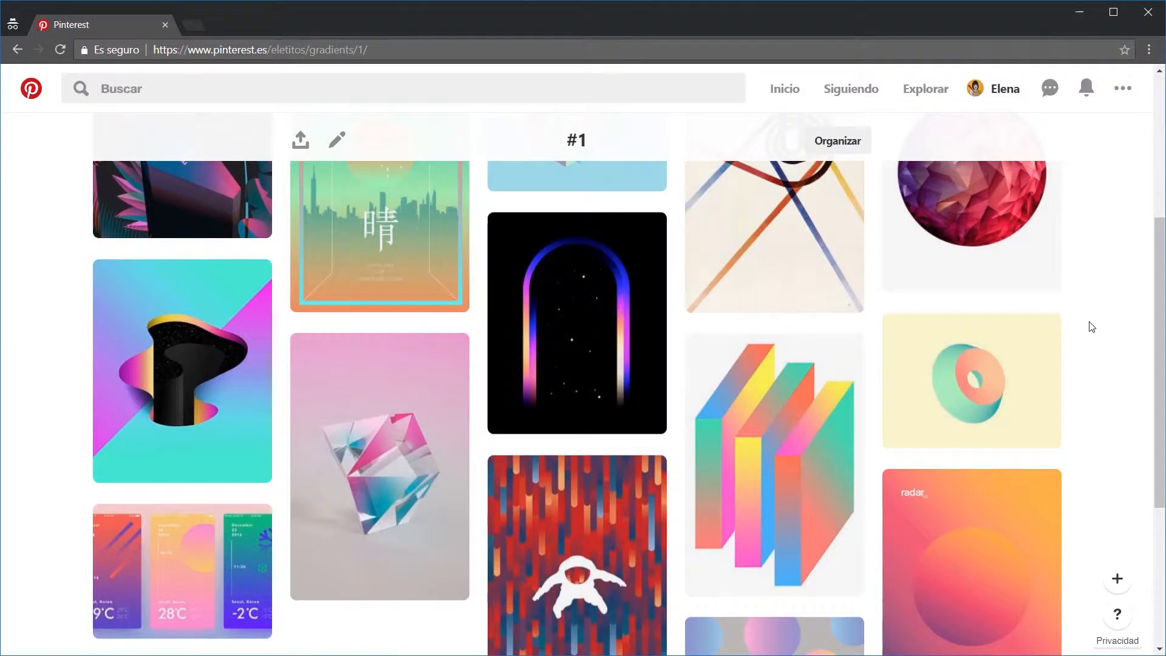
scroll(1092, 327, "down", 2)
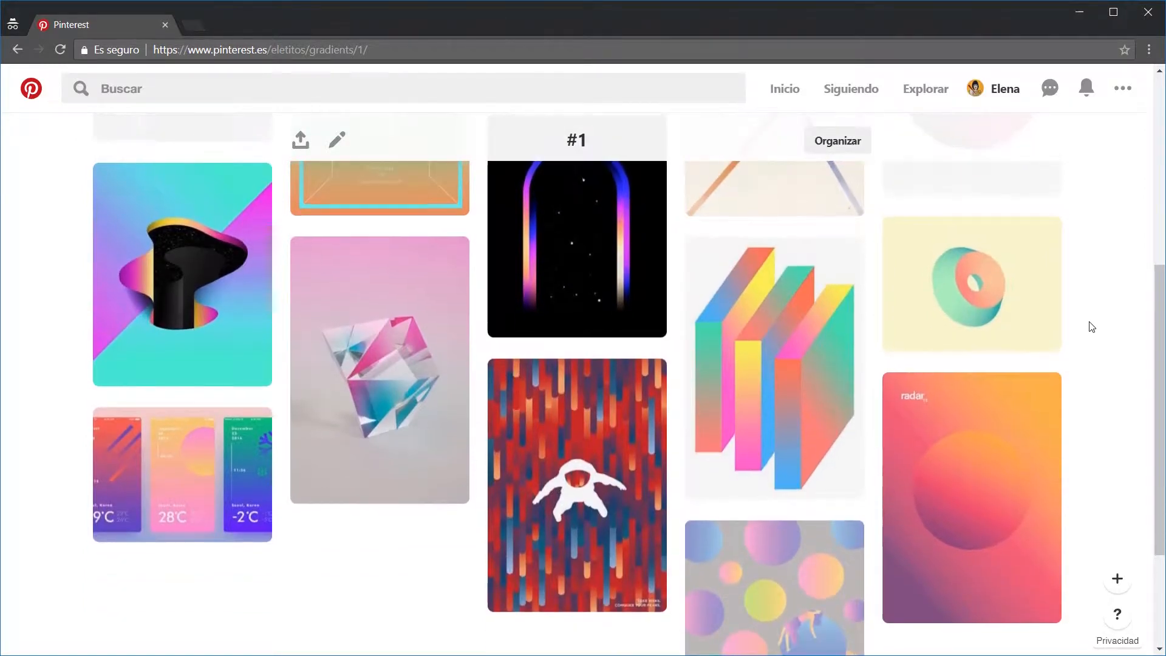
scroll(1091, 327, "down", 3)
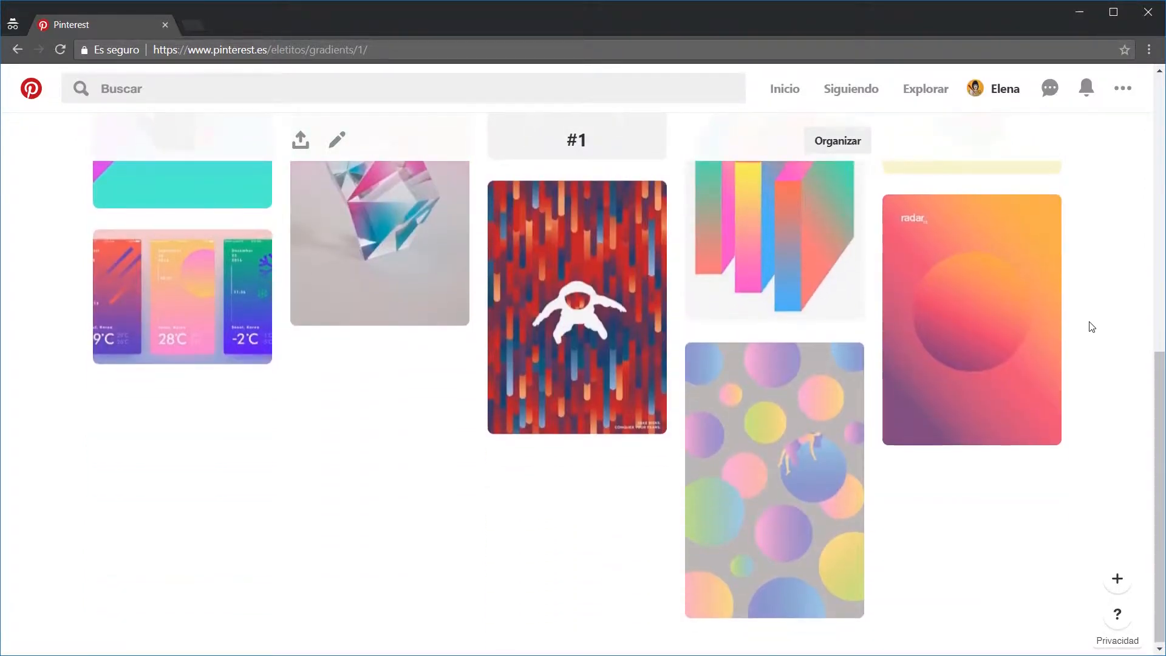
scroll(1092, 327, "up", 3)
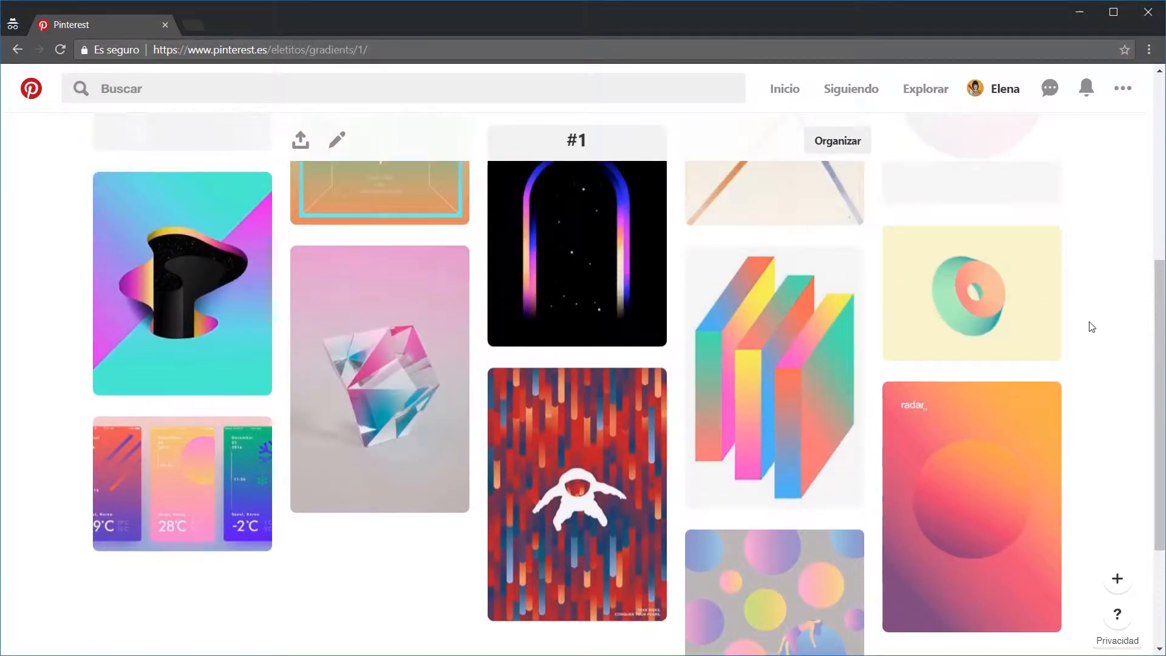
scroll(1092, 327, "up", 1)
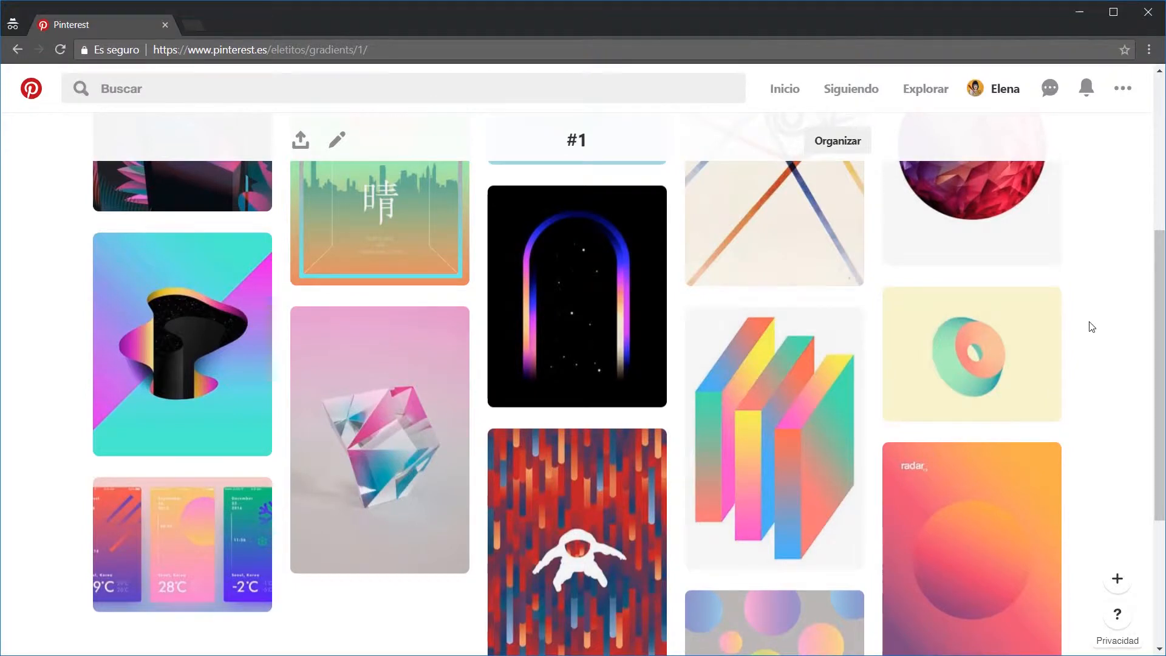
mouse_move(715, 468)
scroll(1127, 455, "up", 3)
scroll(1127, 455, "up", 3)
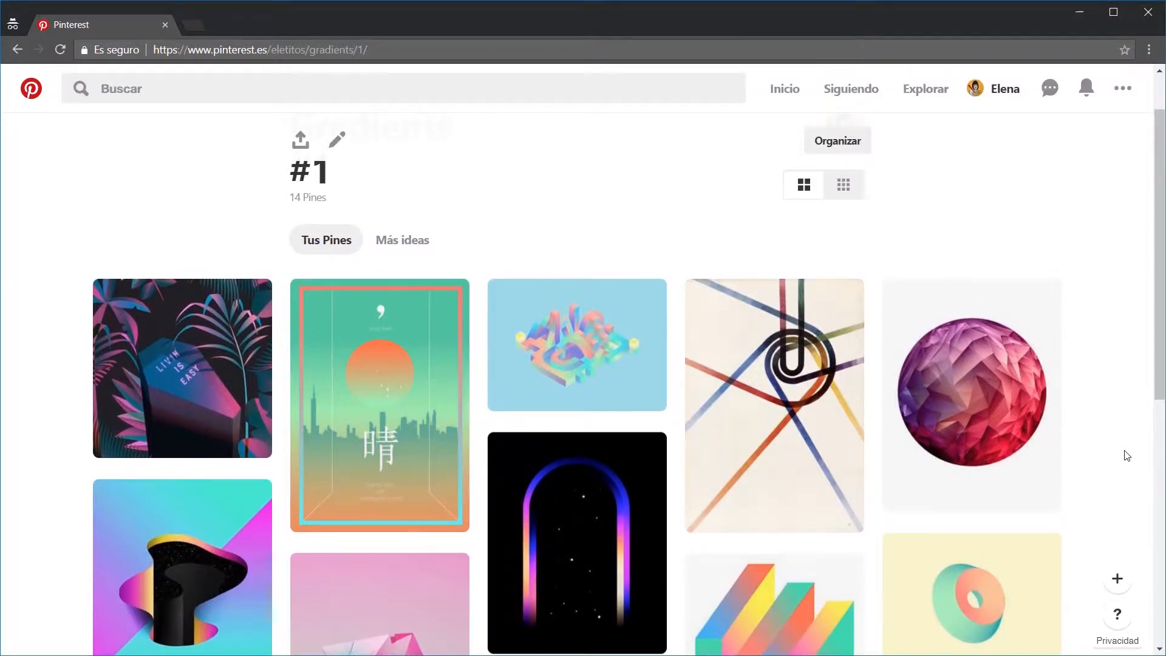
scroll(1127, 455, "up", 1)
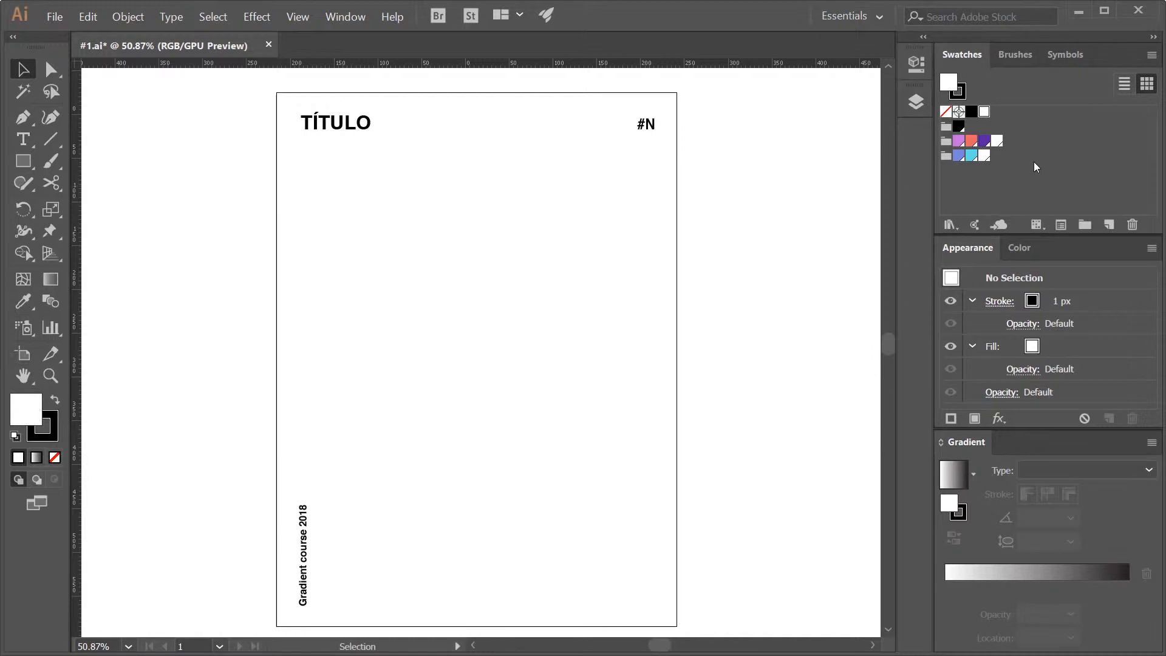
Switch to the Illustrator document #1.ai, hide the Plantilla layer and add a layer named poster beneath it
left_click(918, 112)
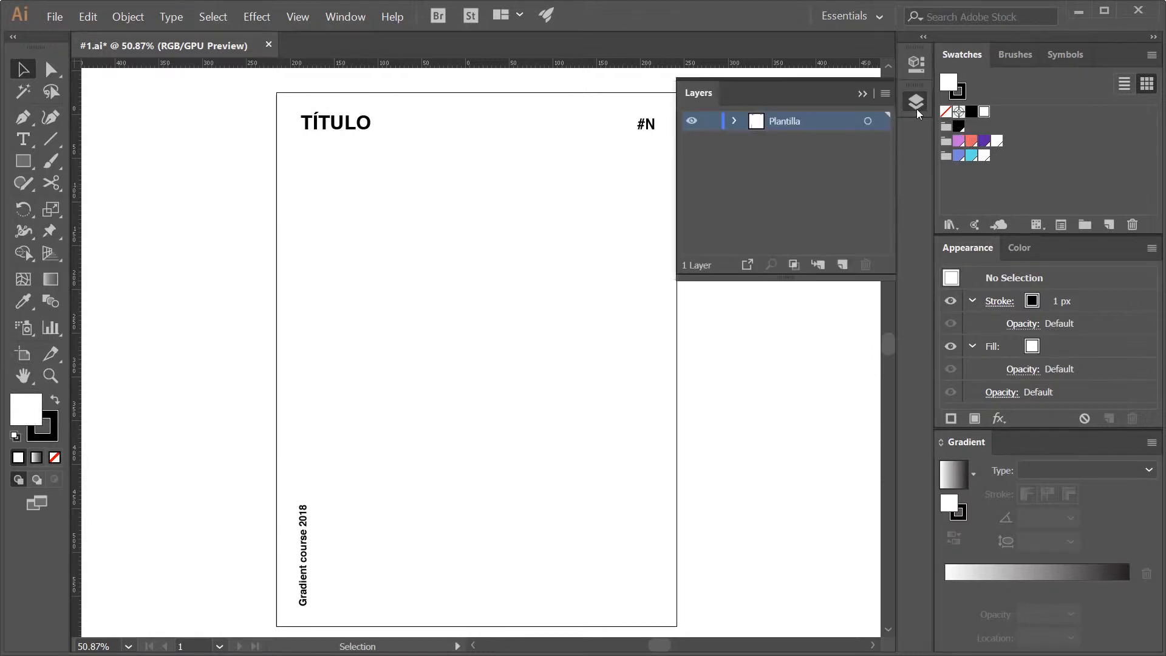
left_click(693, 122)
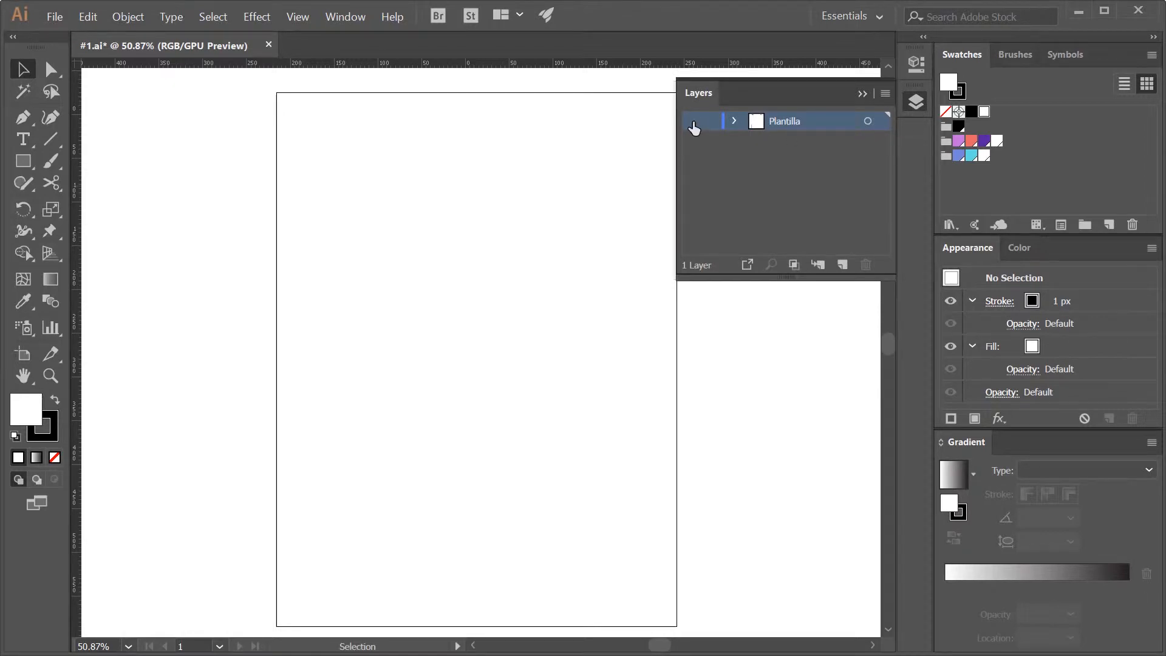
left_click(843, 266)
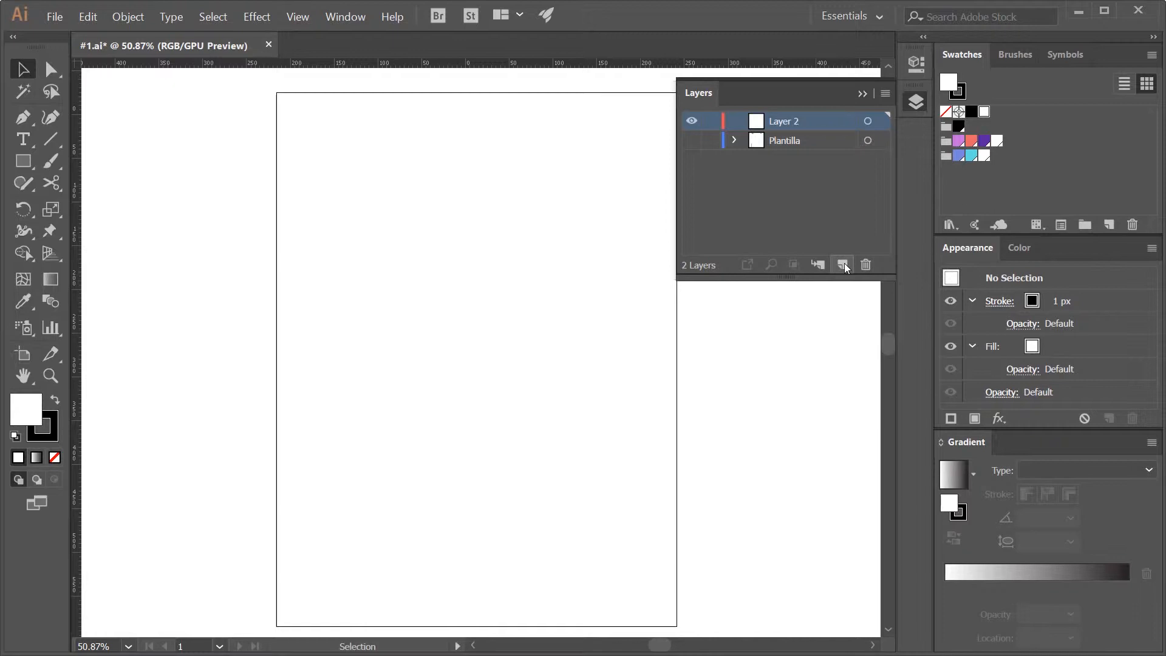
double_click(792, 120)
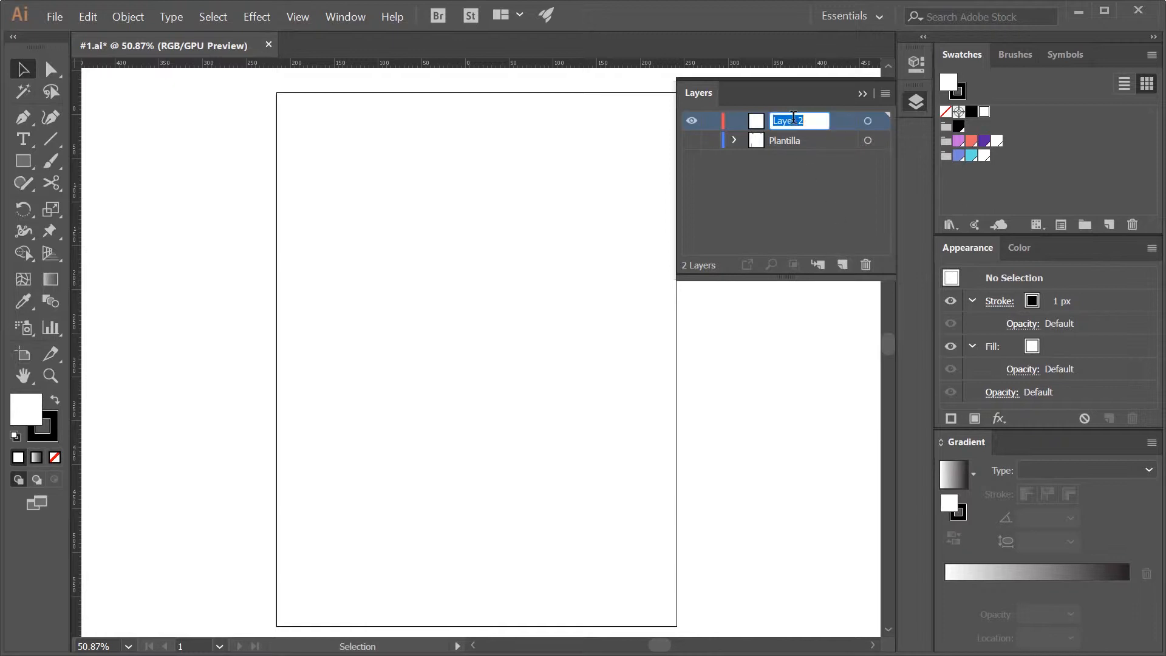
type("posta")
type("r")
left_click_drag(794, 121, 793, 161)
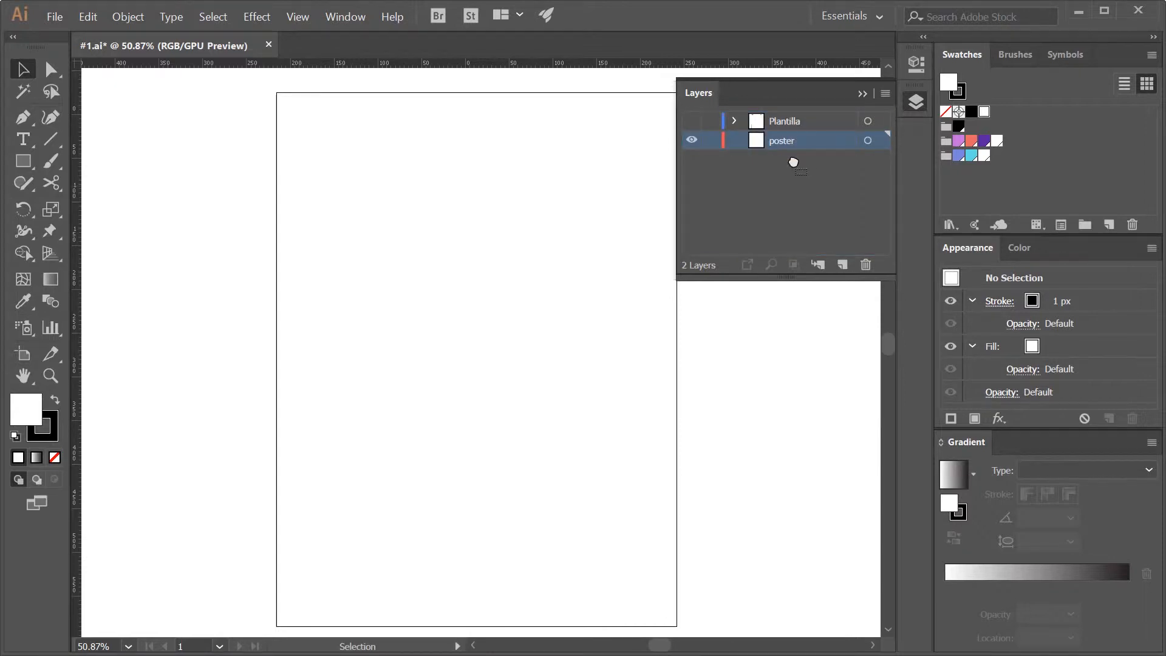
left_click(863, 95)
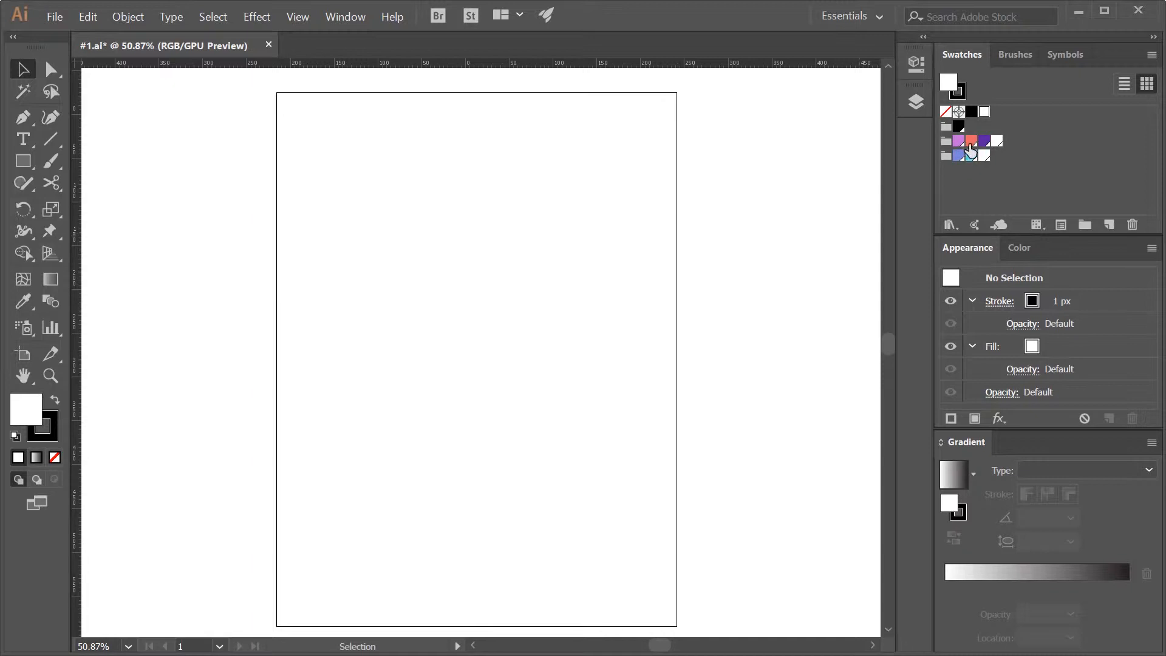
Set the fill to a linear gradient running from the pinkish-purple swatch to the coral swatch (R=233 G=101 B=99)
left_click(971, 572)
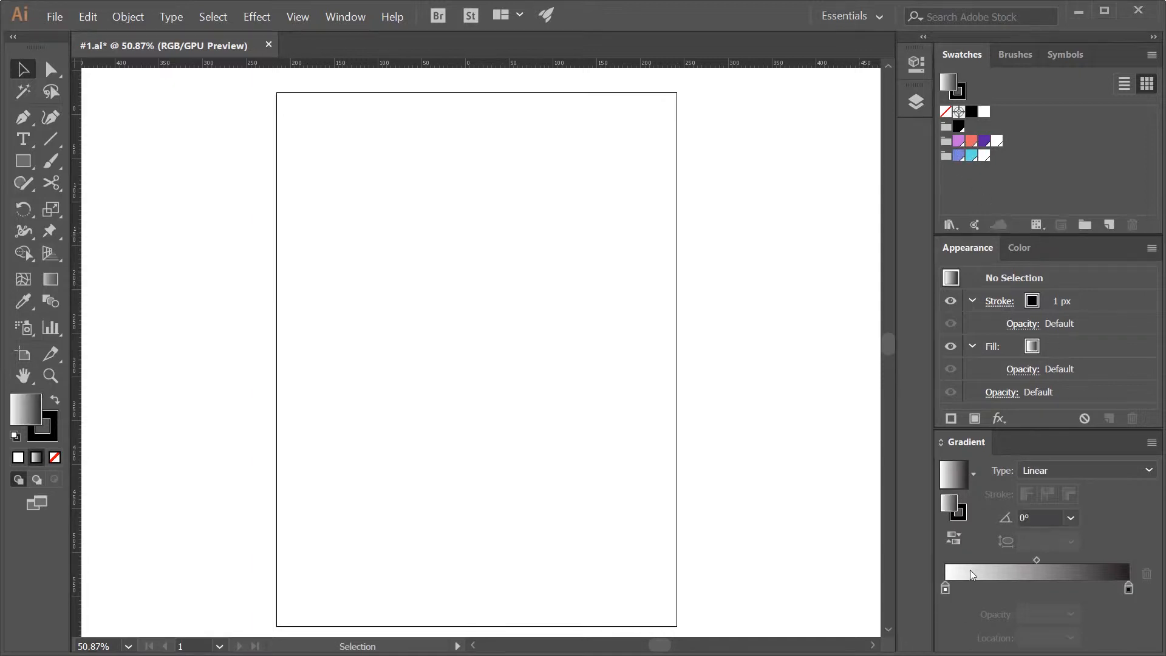
double_click(945, 588)
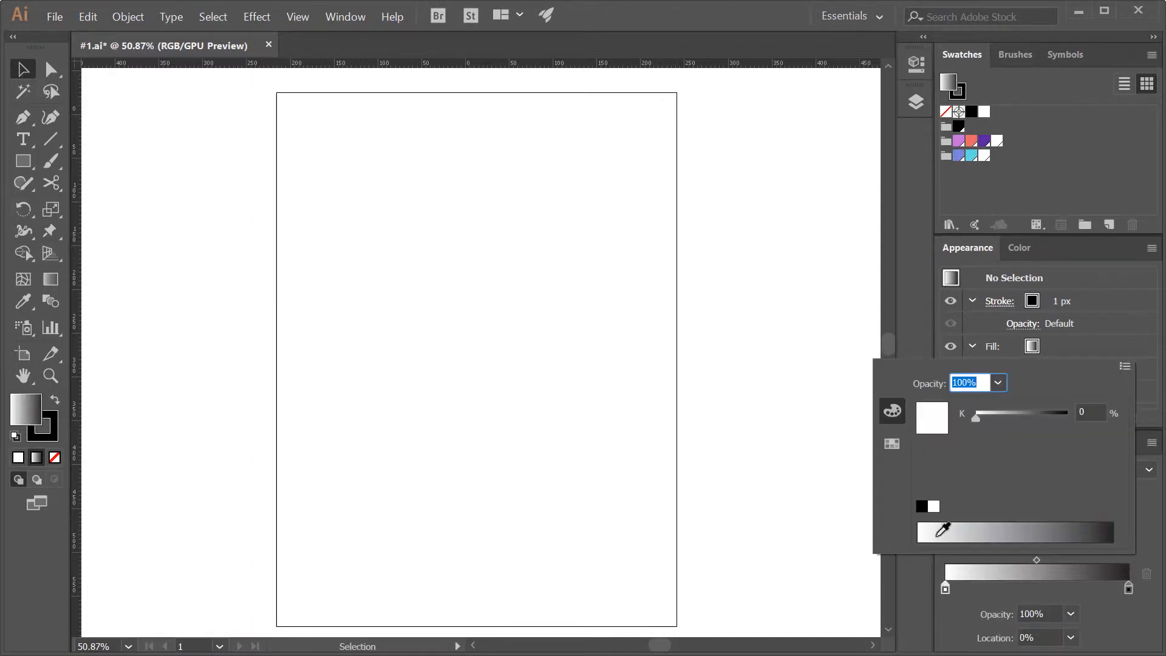
left_click(891, 445)
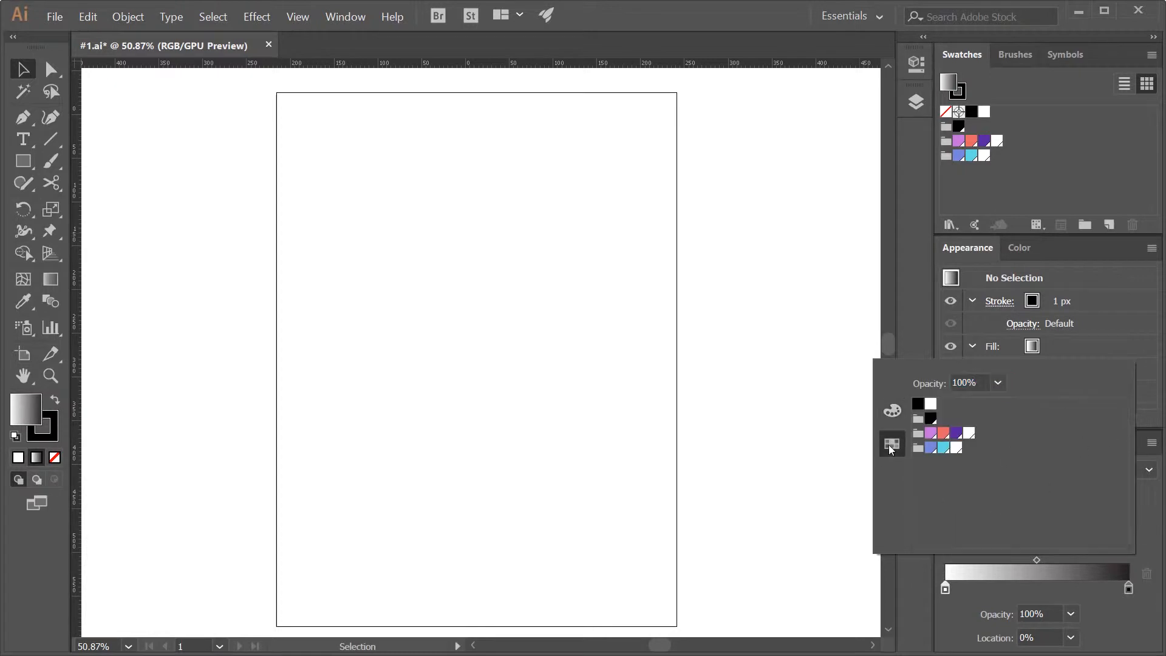
left_click(930, 433)
double_click(1128, 589)
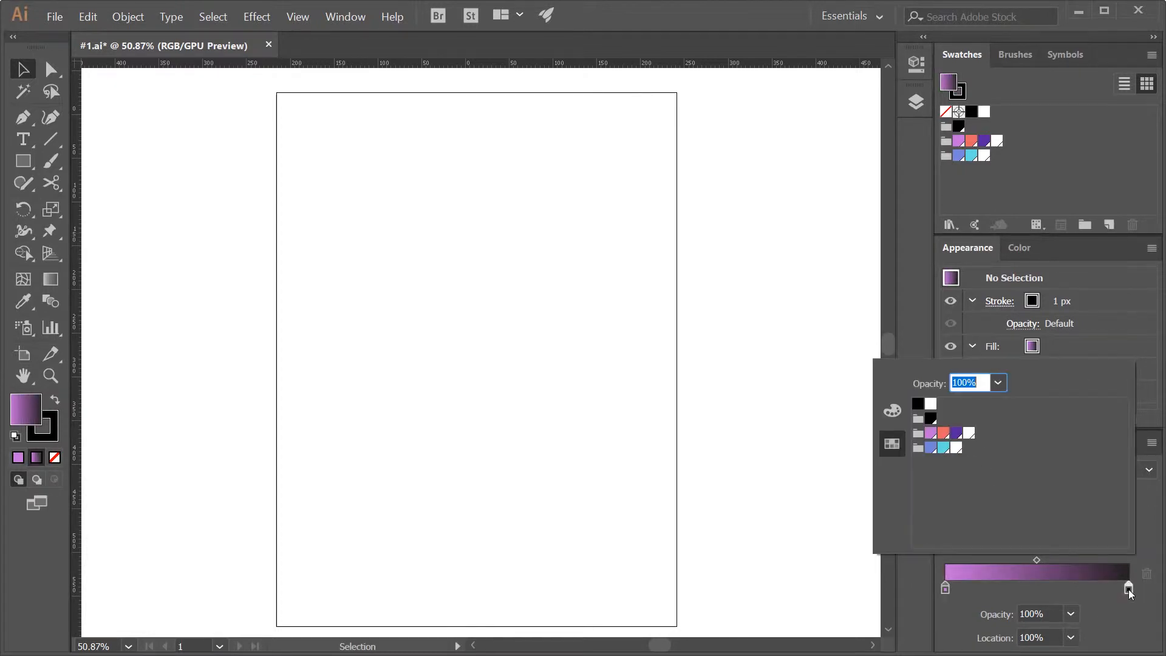
left_click(943, 433)
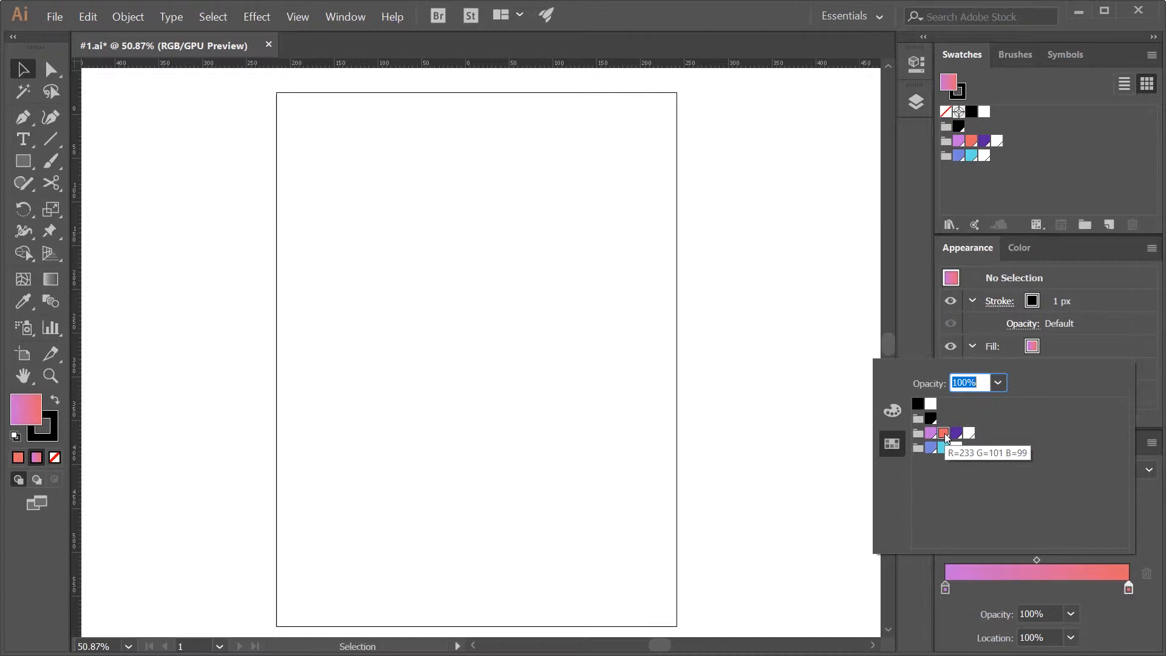
Save the current gradient as a new swatch named Gradiente fondo
left_click(1107, 227)
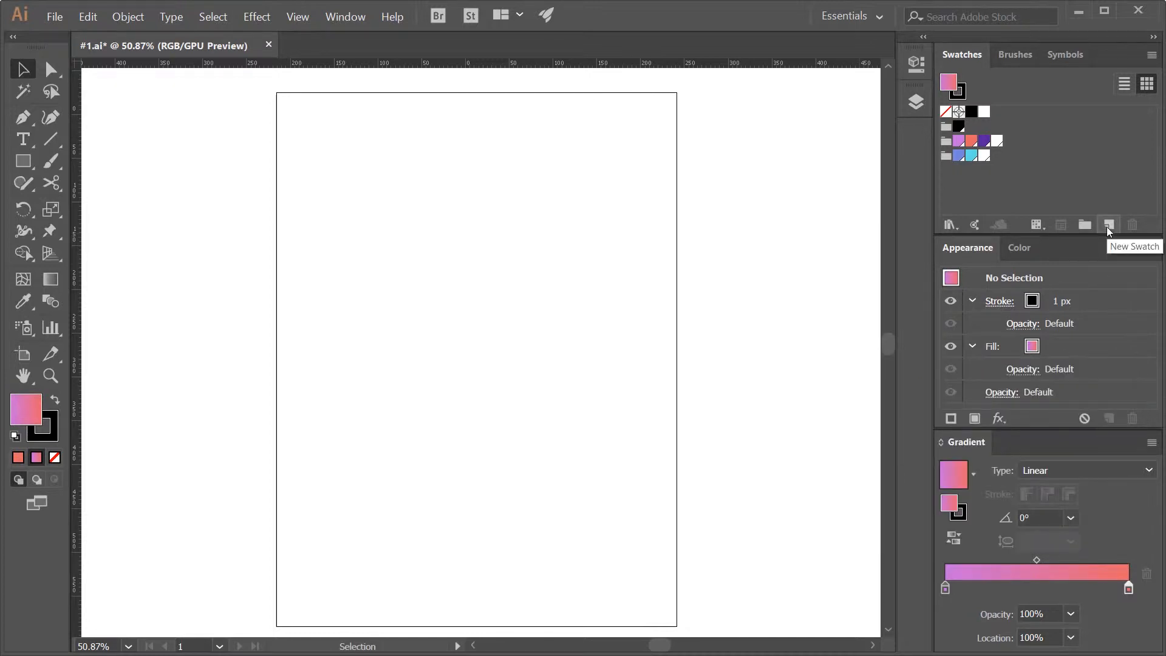
left_click(1107, 227)
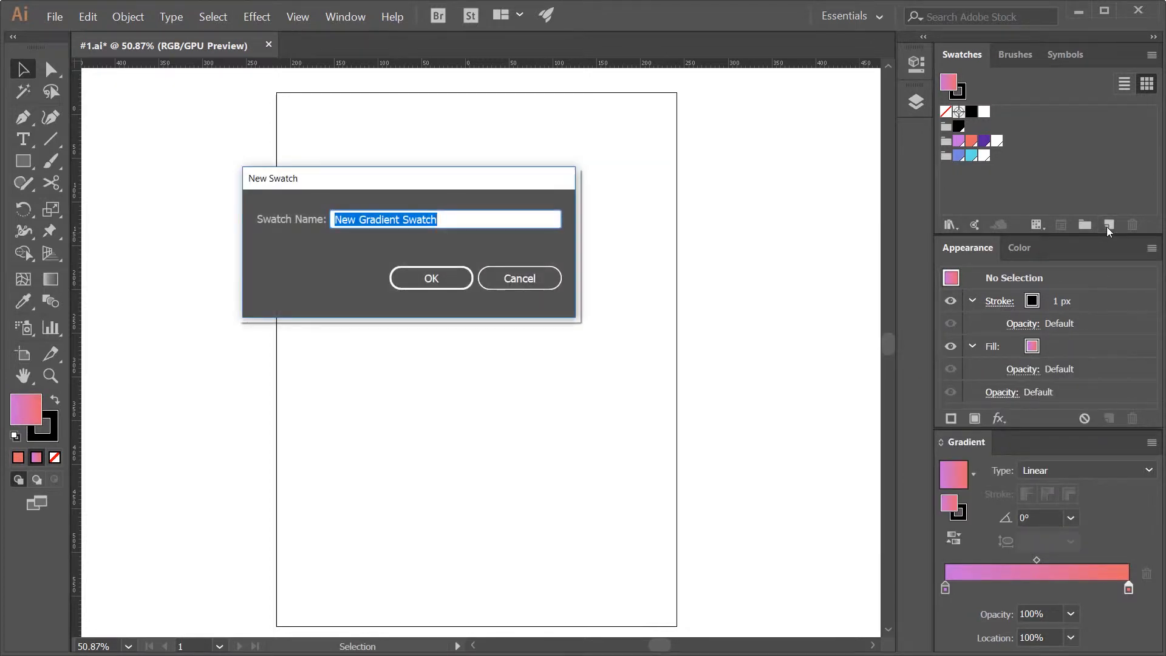
key("BackSpace")
type("Gradiente fondo")
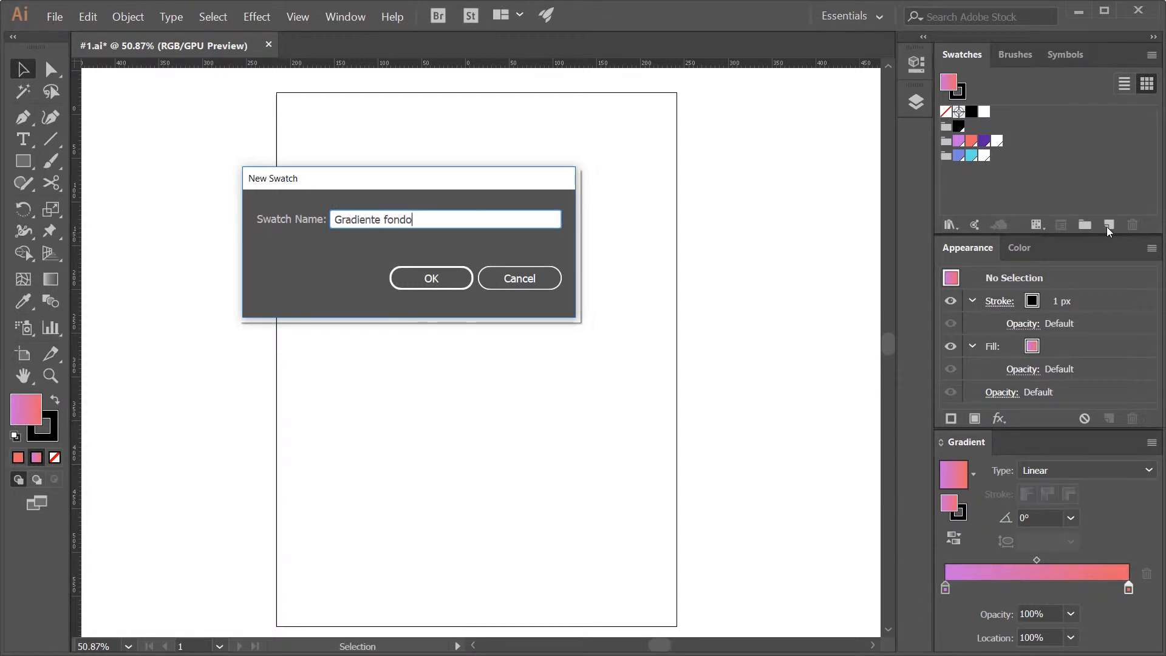
left_click(423, 279)
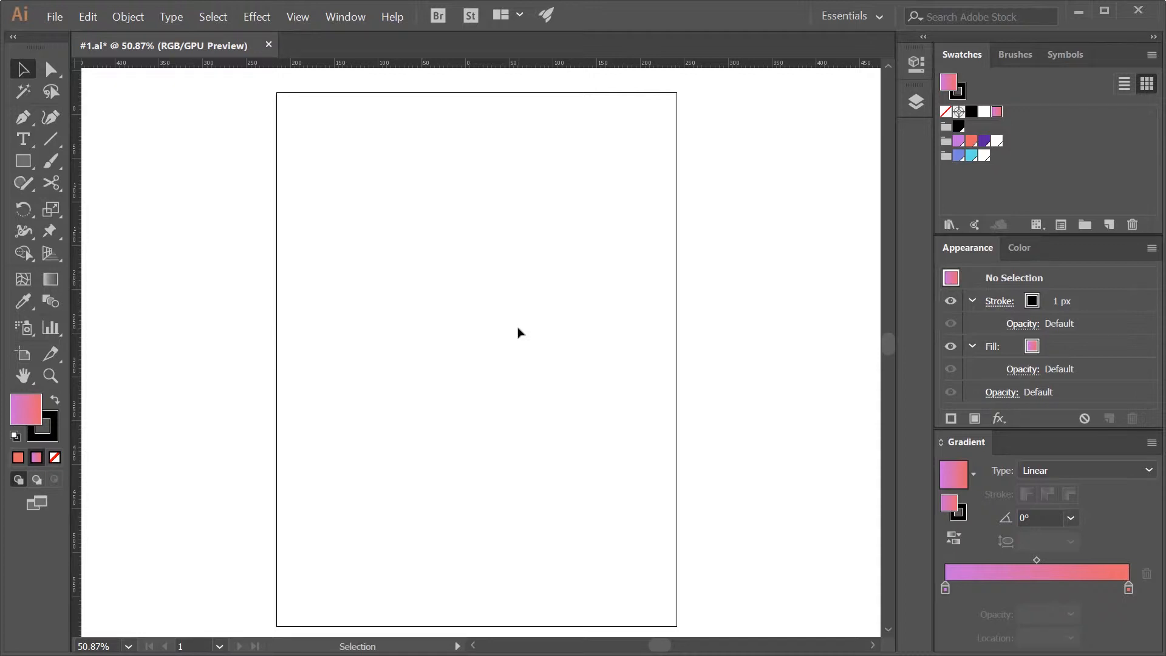
Draw a gradient-filled rectangle covering the entire artboard from corner to corner
key("m")
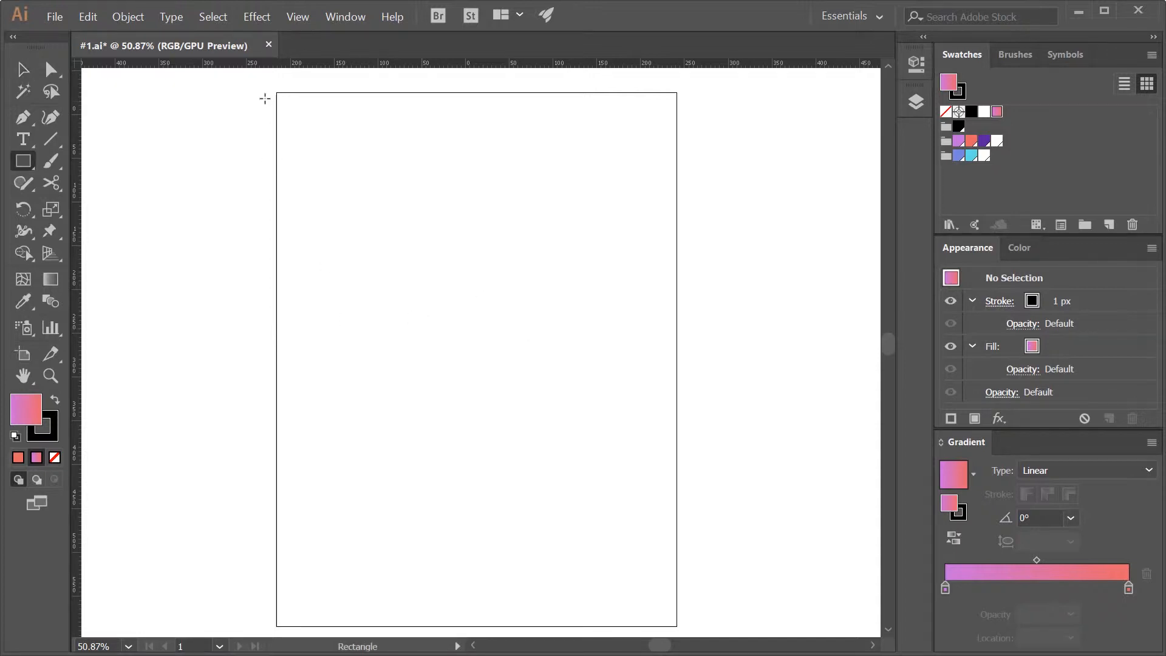
mouse_move(275, 92)
left_mouse_down()
mouse_move(396, 284)
mouse_move(671, 600)
mouse_move(676, 626)
left_mouse_up()
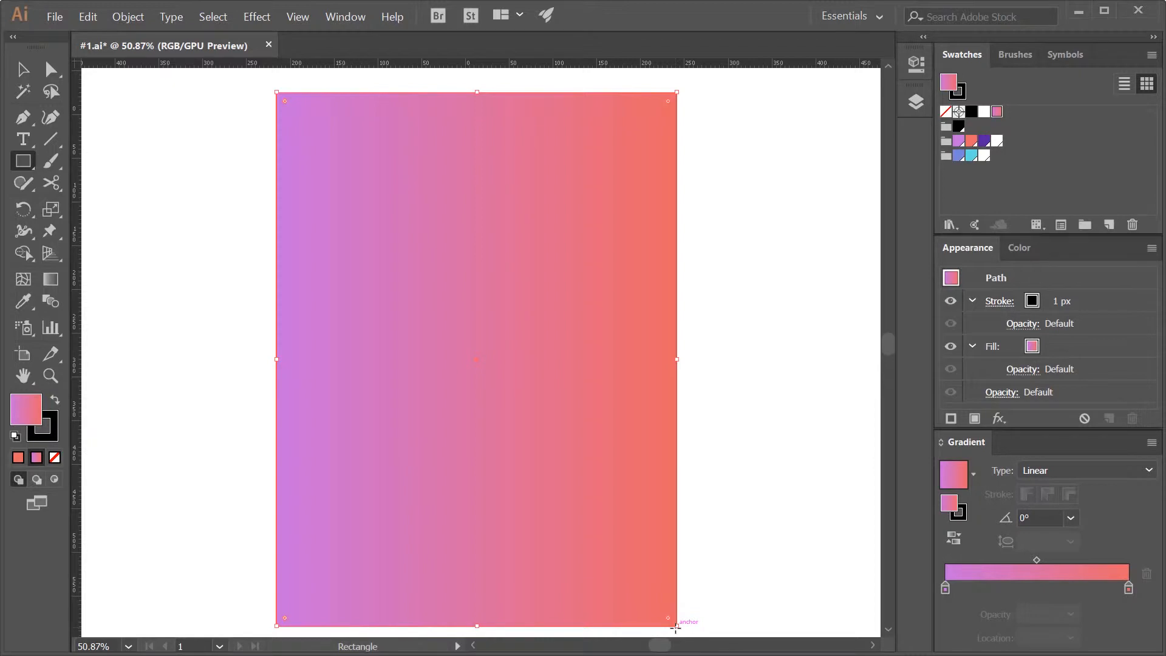
Use the Gradient tool to shift the midpoint of the rectangle's gradient toward its coral end
left_click(49, 278)
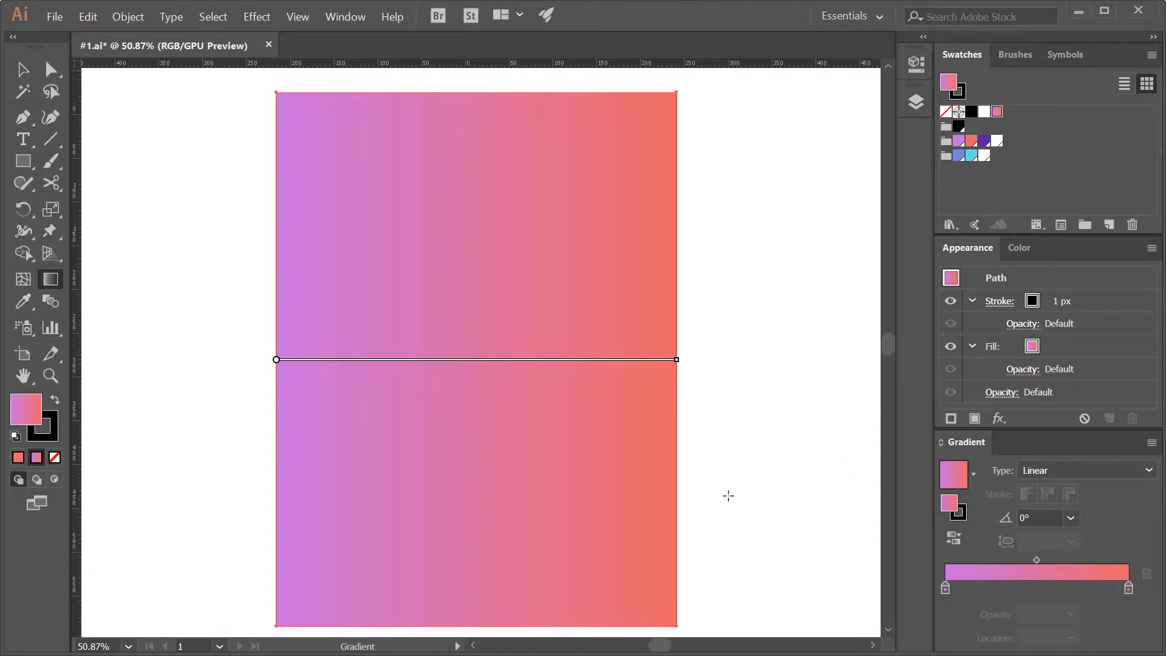
left_click(365, 360, "ctrl")
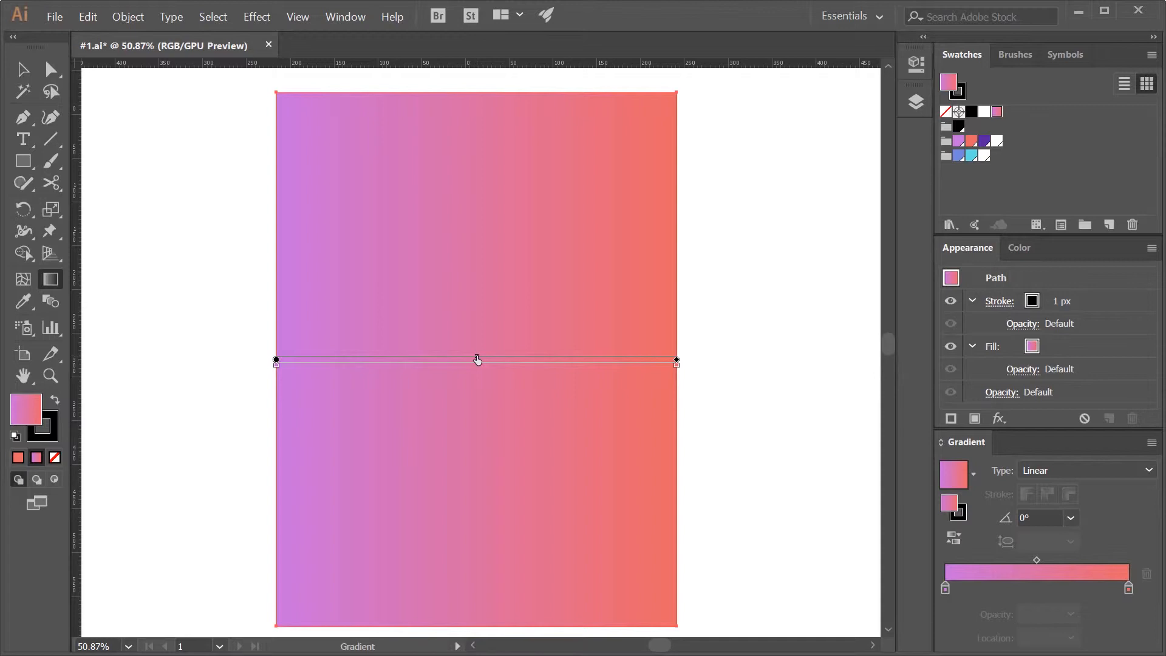
left_click_drag(478, 360, 425, 360)
left_click_drag(532, 364, 539, 364)
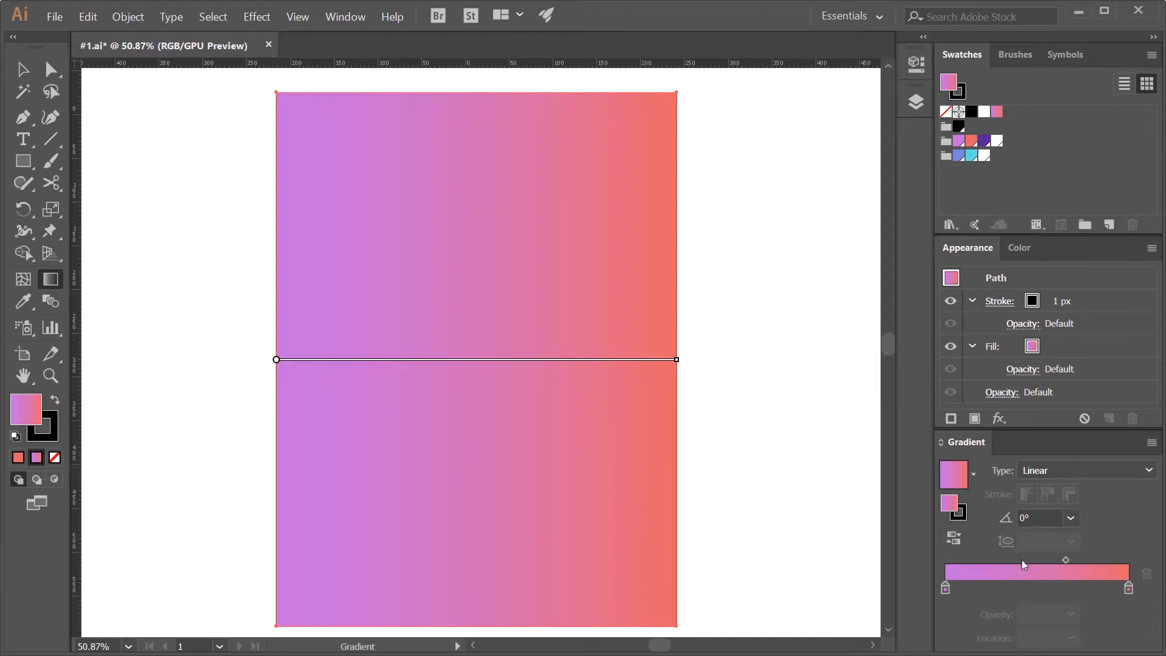
Add a colour stop near the middle of the rectangle's gradient and move the coral end stop inward
left_click(472, 367)
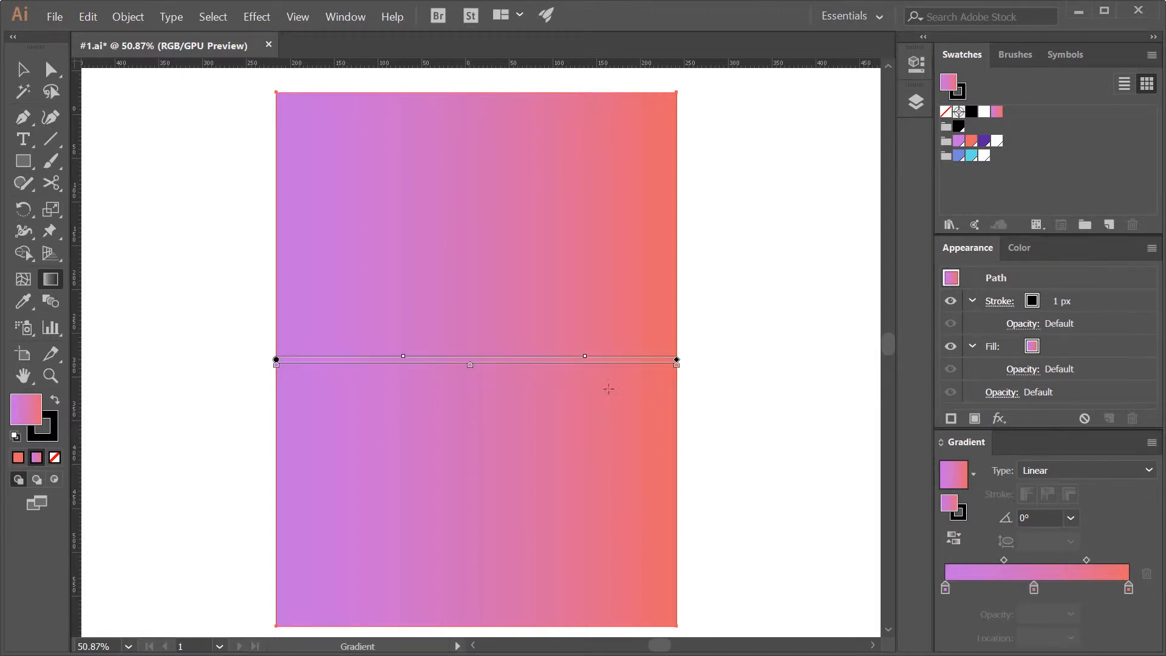
left_click_drag(632, 368, 627, 368)
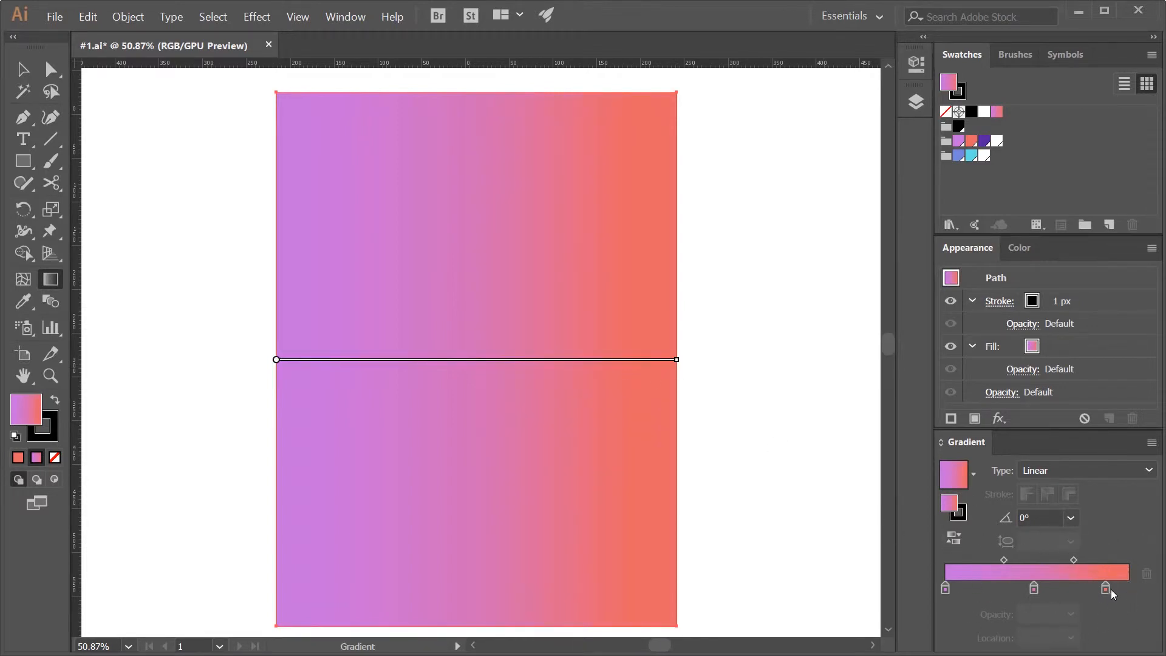
Remove the middle colour stop from the rectangle's gradient, return the coral stop to 100% and set the midpoint to about 51%
left_click_drag(1035, 588, 1040, 622)
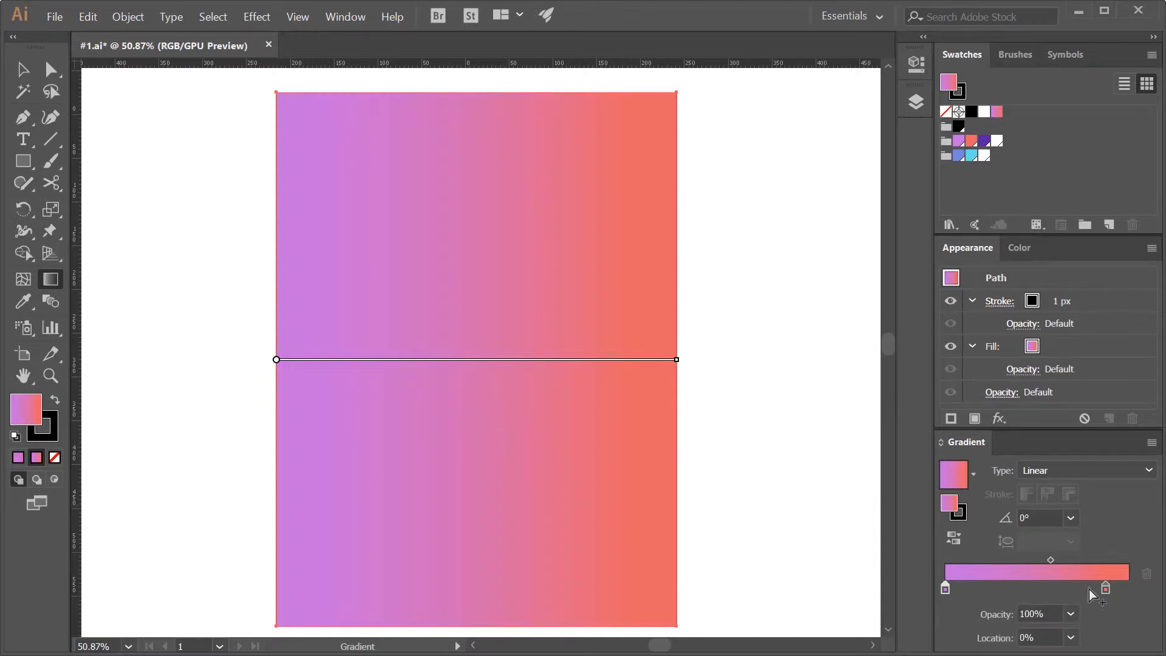
left_click_drag(1104, 588, 1128, 588)
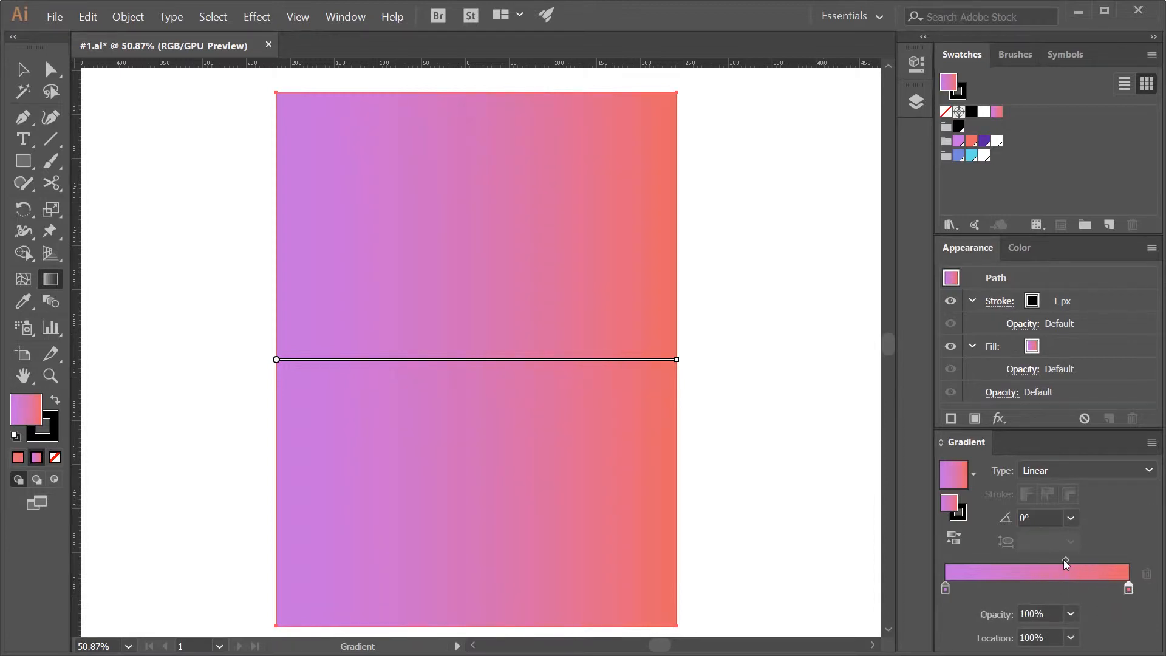
left_click_drag(1063, 559, 1036, 566)
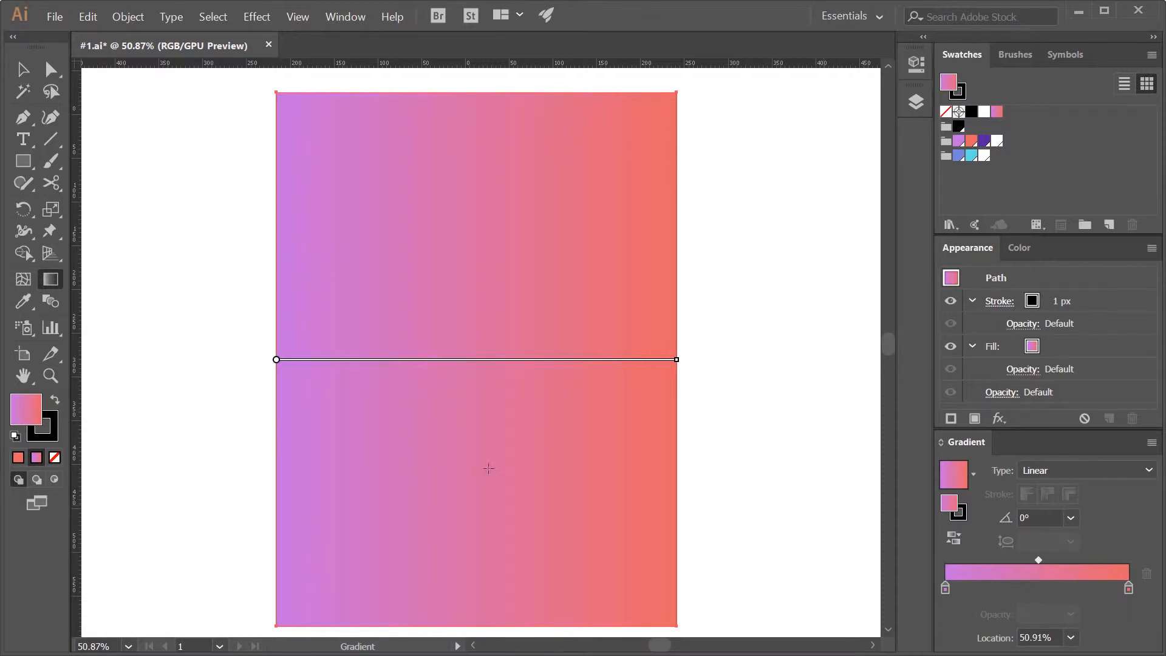
Try shifting, lengthening and rotating the rectangle's linear gradient to -22.5° with its on-canvas handles
mouse_move(276, 362)
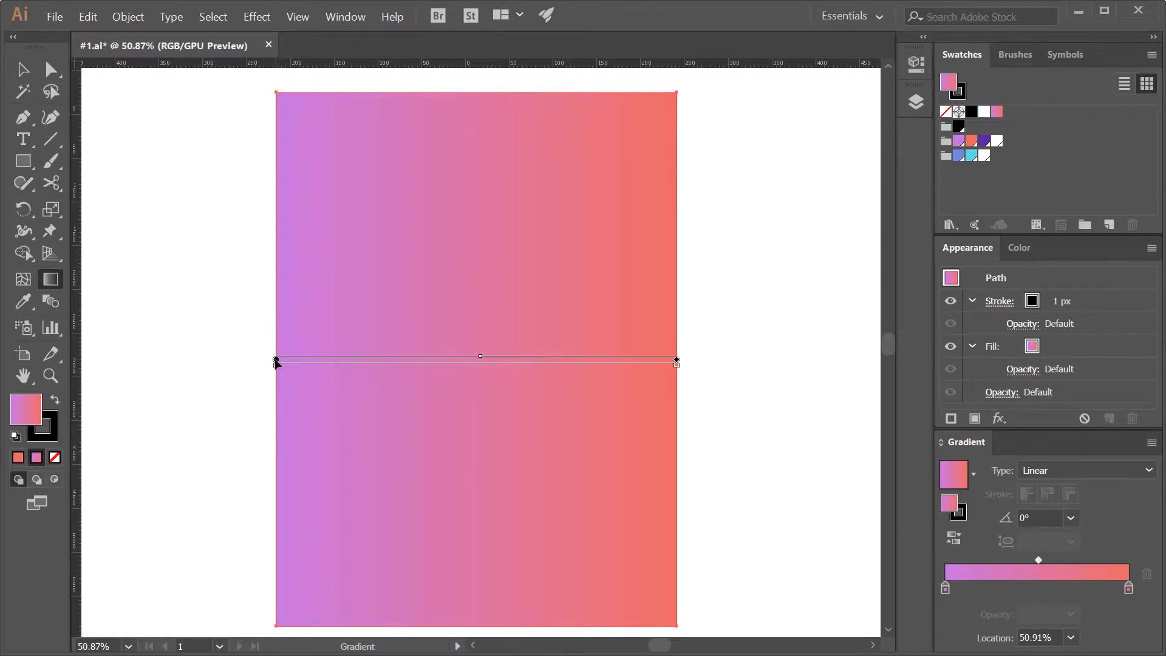
mouse_move(277, 362)
left_mouse_down()
mouse_move(322, 278)
mouse_move(332, 213)
left_mouse_up()
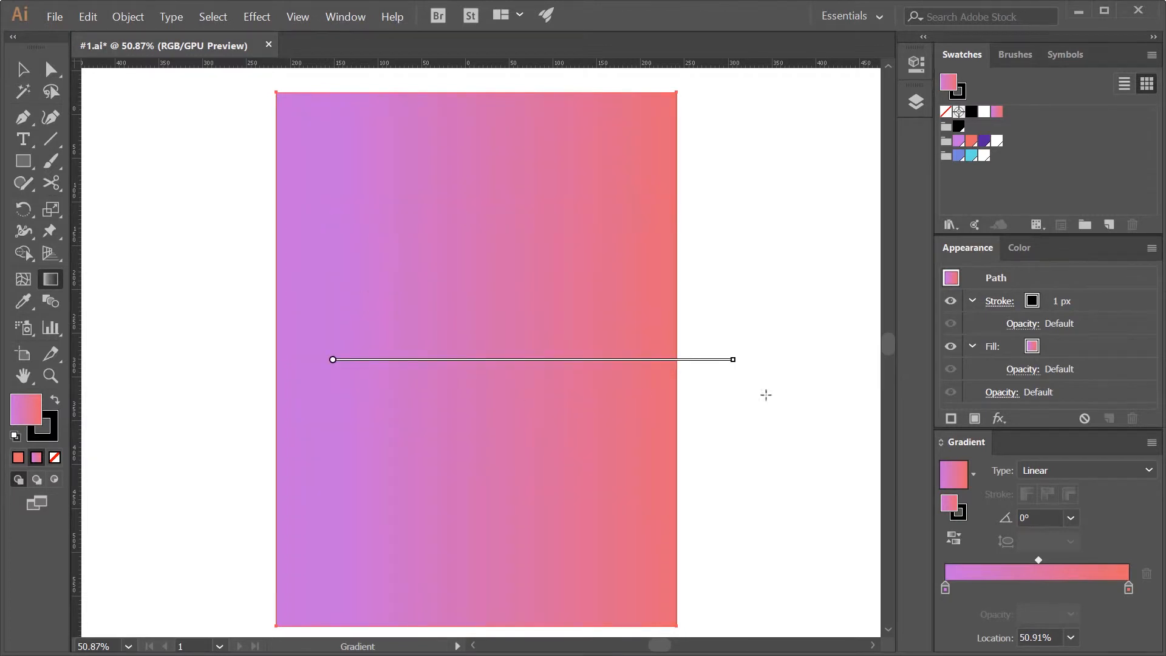
mouse_move(333, 359)
left_mouse_down()
mouse_move(267, 375)
mouse_move(172, 374)
left_mouse_up()
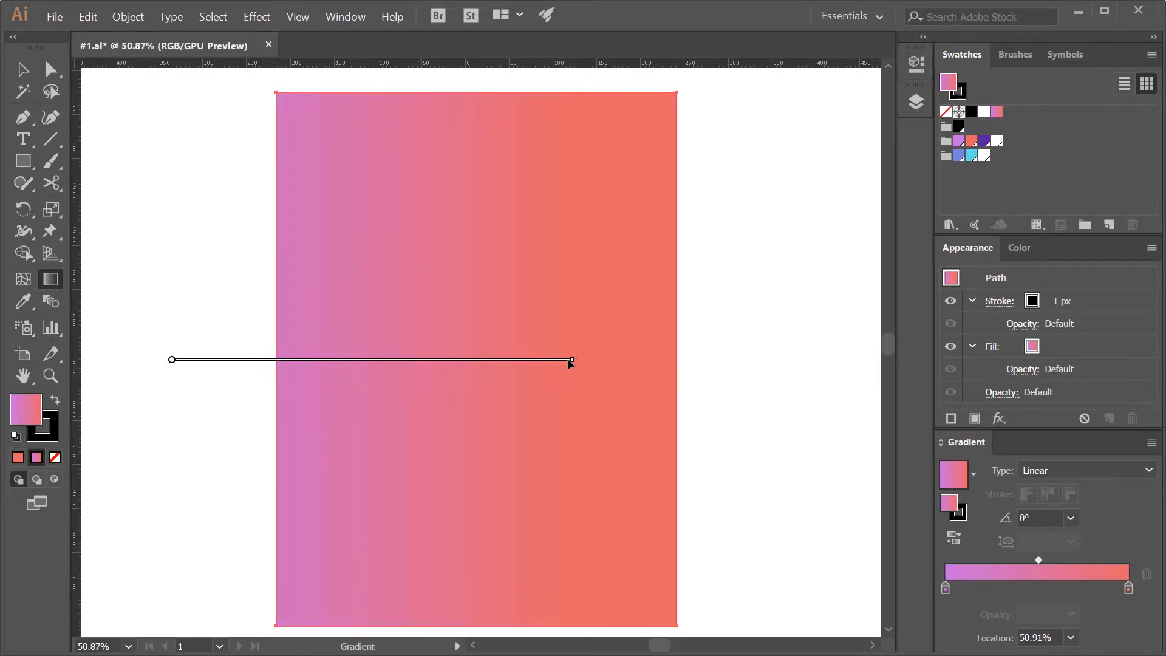
left_click_drag(571, 362, 763, 372)
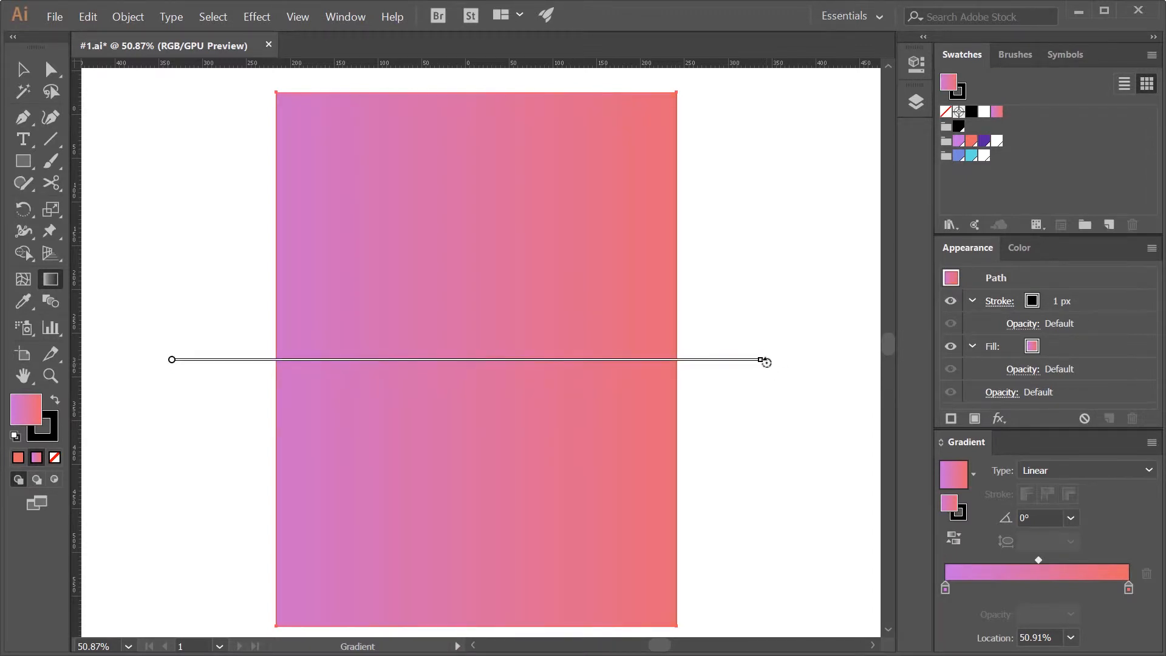
mouse_move(766, 362)
left_mouse_down()
mouse_move(734, 468)
mouse_move(669, 560)
left_mouse_up()
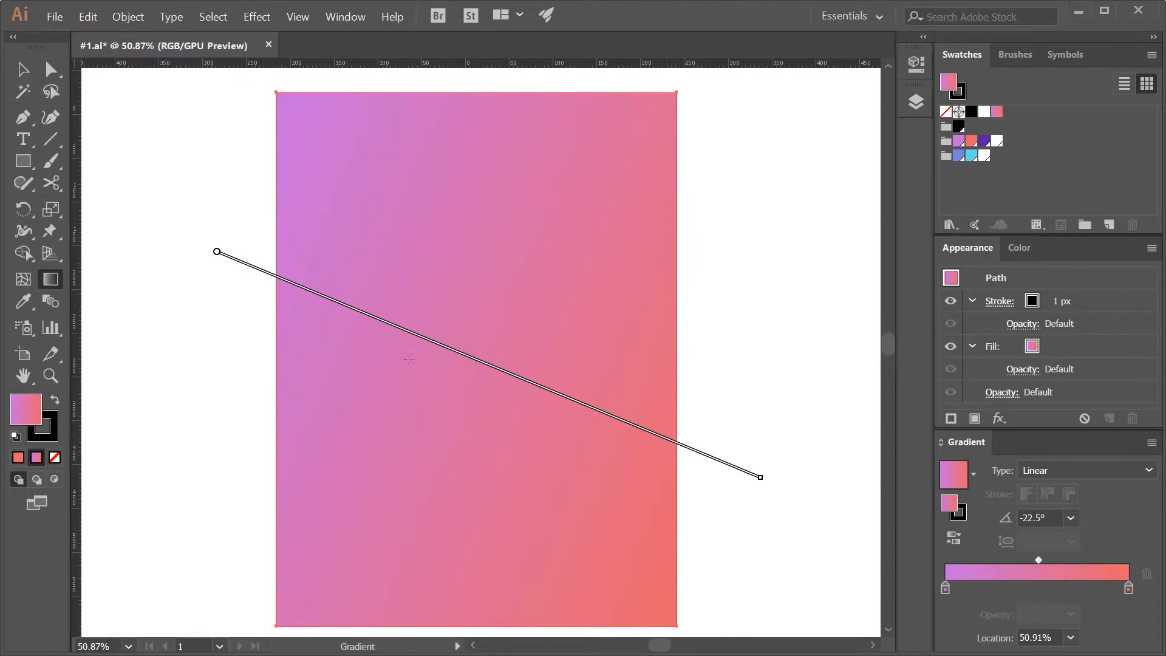
left_click_drag(219, 253, 285, 281)
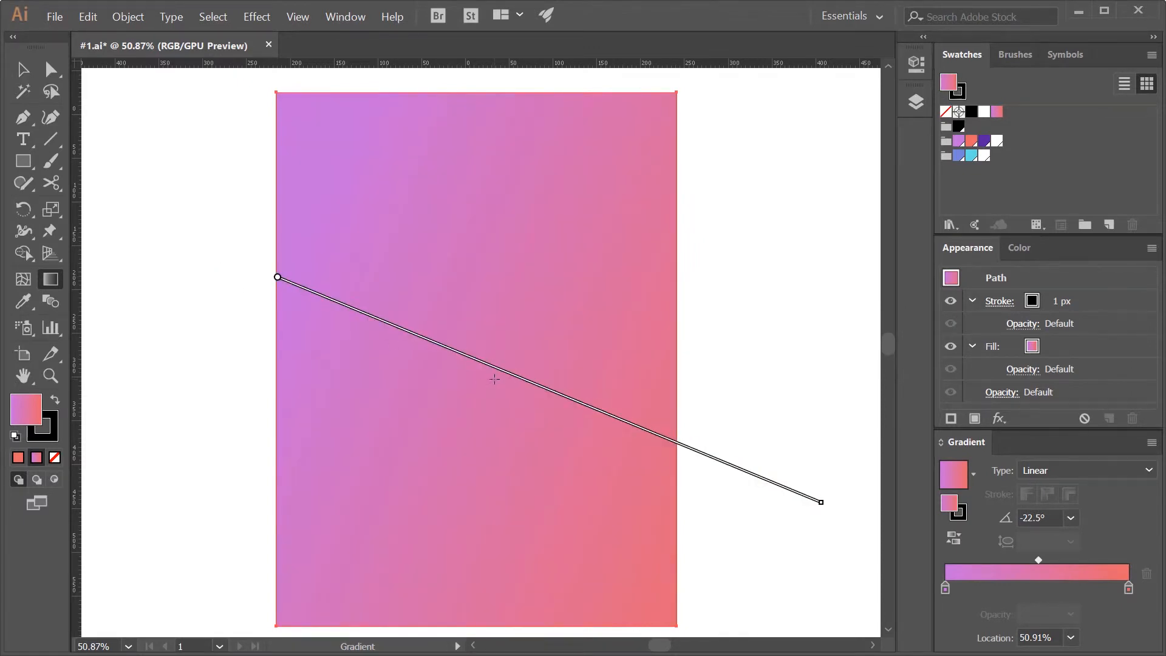
Redraw the linear gradient diagonally at about 137°, running from purple beyond the poster's lower-right corner to coral near its upper-left corner
left_click_drag(295, 112, 576, 522)
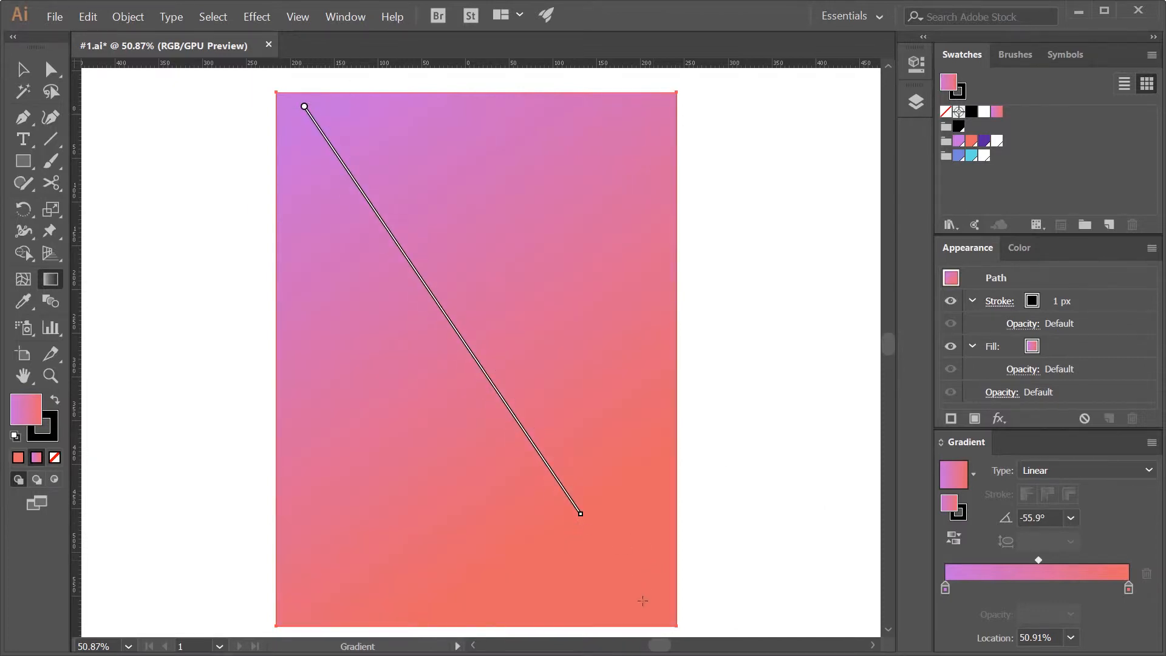
left_click_drag(643, 600, 326, 147)
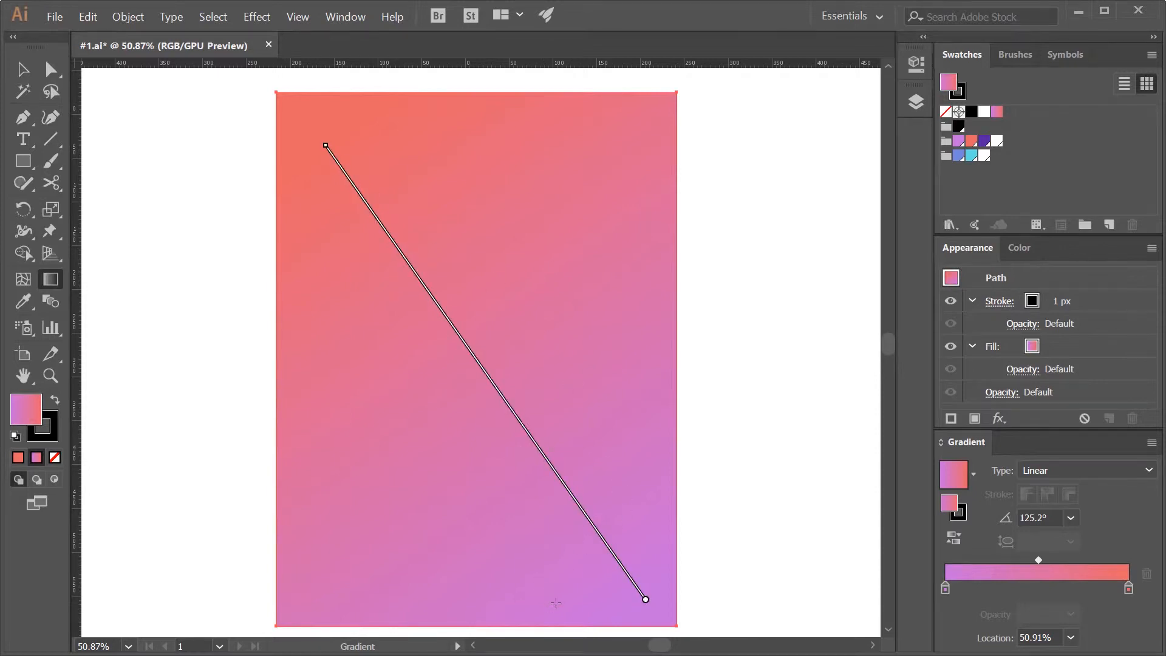
mouse_move(556, 603)
left_mouse_down()
mouse_move(417, 207)
mouse_move(377, 148)
mouse_move(389, 142)
left_mouse_up()
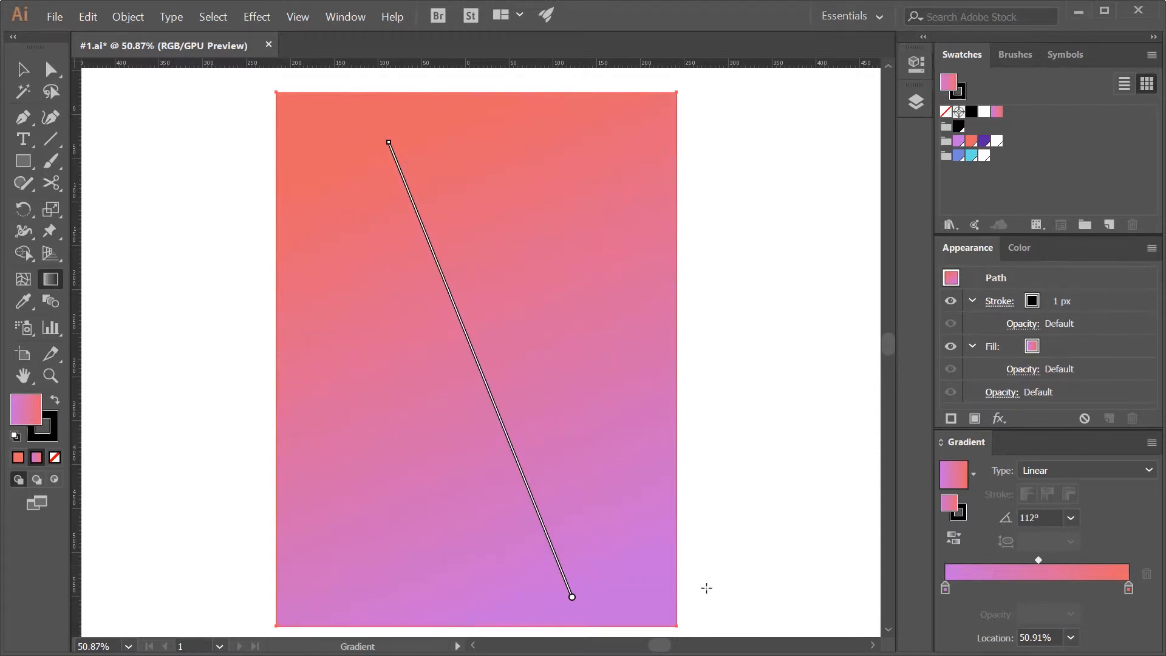
left_click_drag(724, 633, 273, 132)
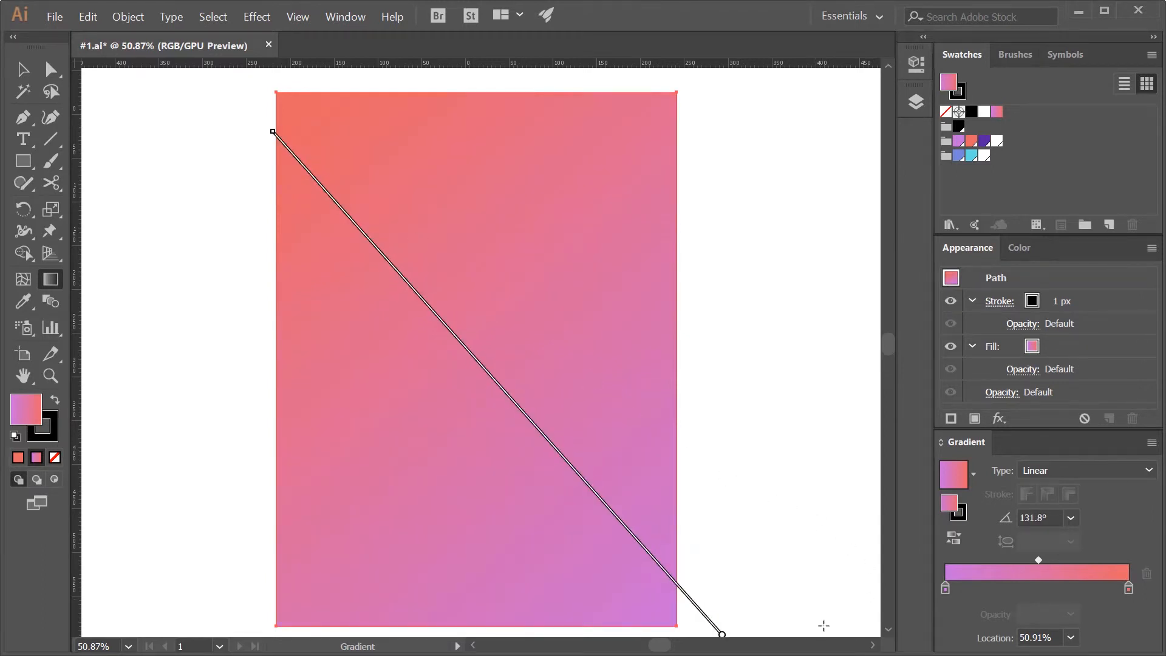
mouse_move(823, 628)
left_mouse_down()
mouse_move(426, 334)
mouse_move(330, 168)
left_mouse_up()
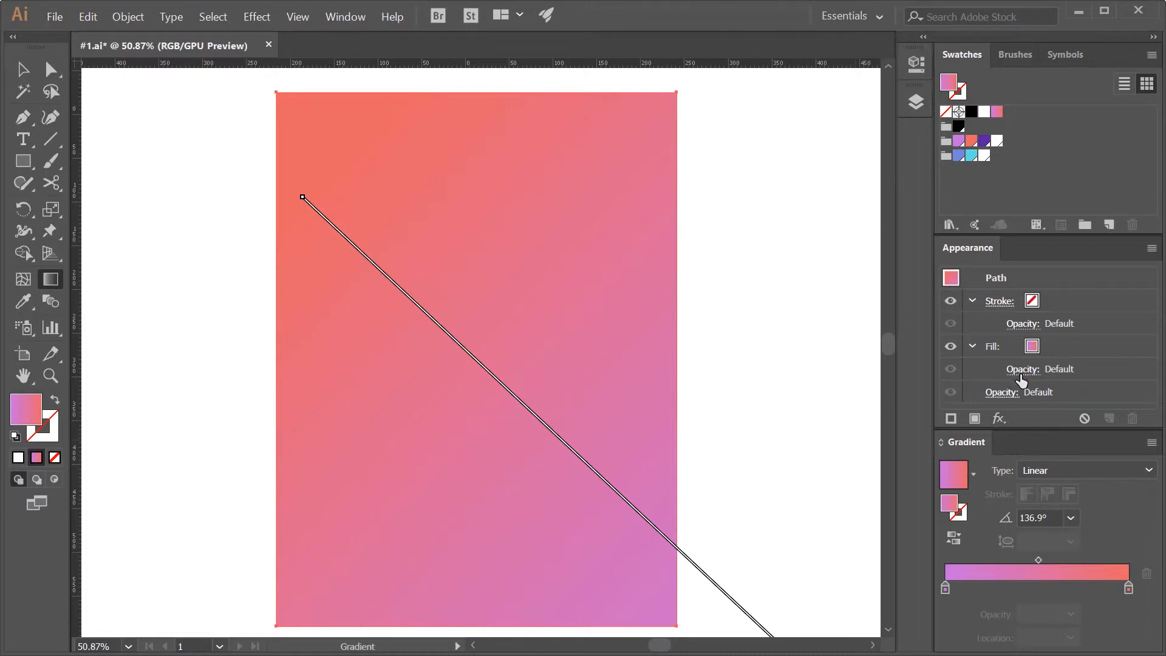
Add a second fill to the rectangle with both gradient stops white and the end stop at 0% opacity
left_click(976, 418)
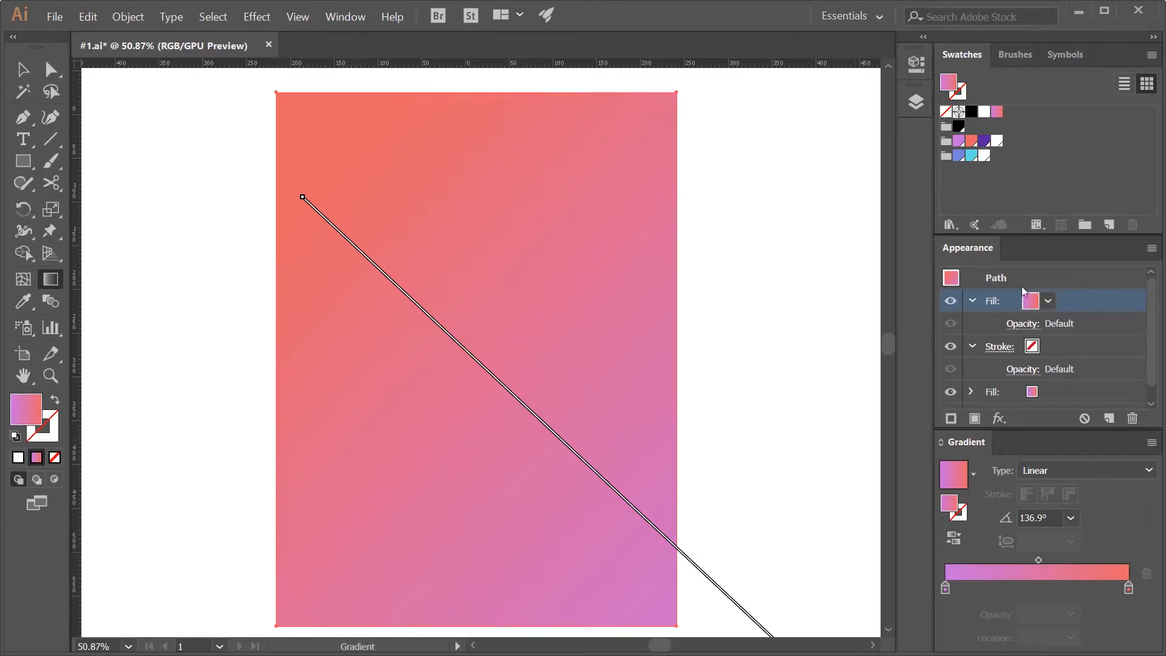
double_click(943, 589)
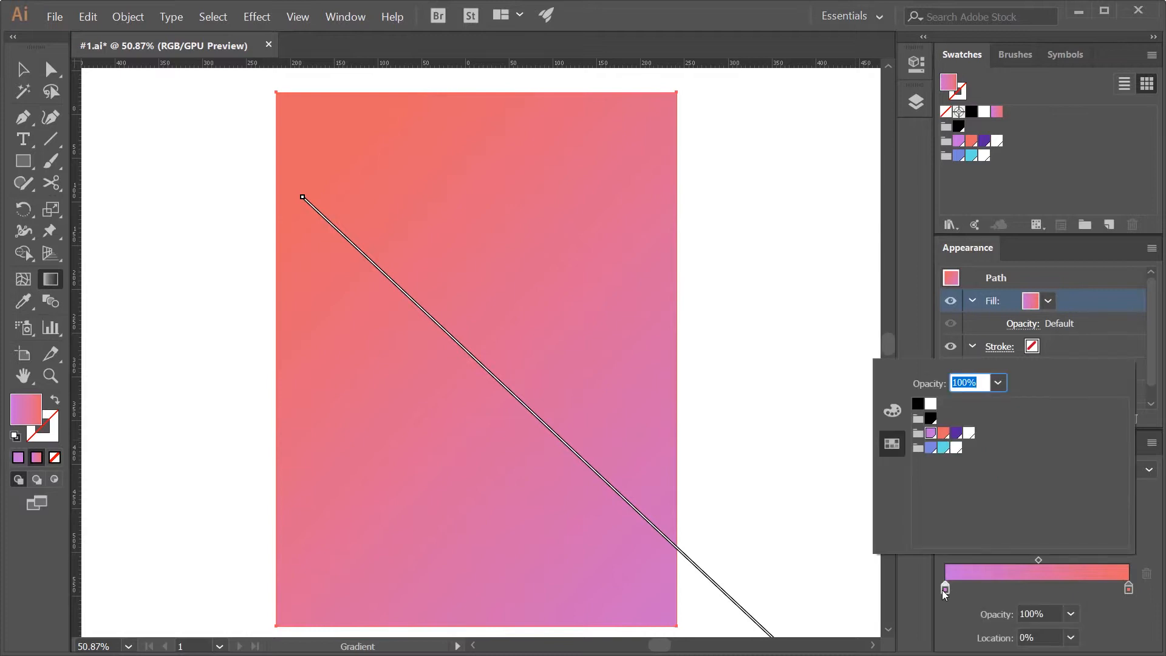
left_click(970, 433)
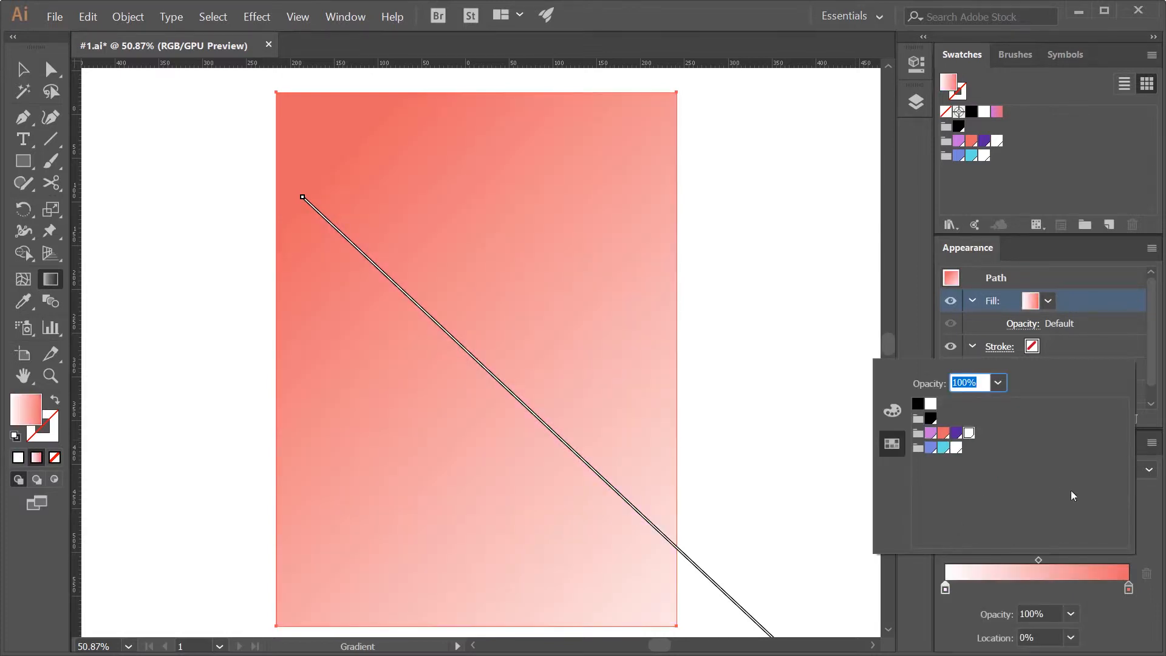
left_click(1128, 589)
left_click(970, 432)
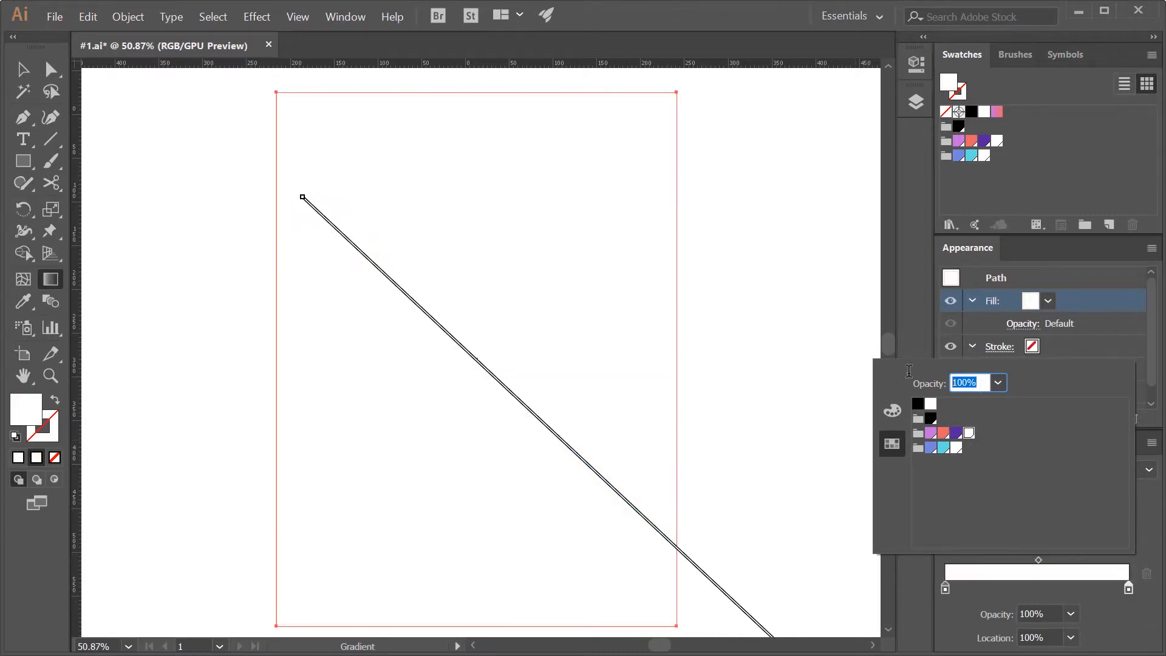
type("0")
key("Return")
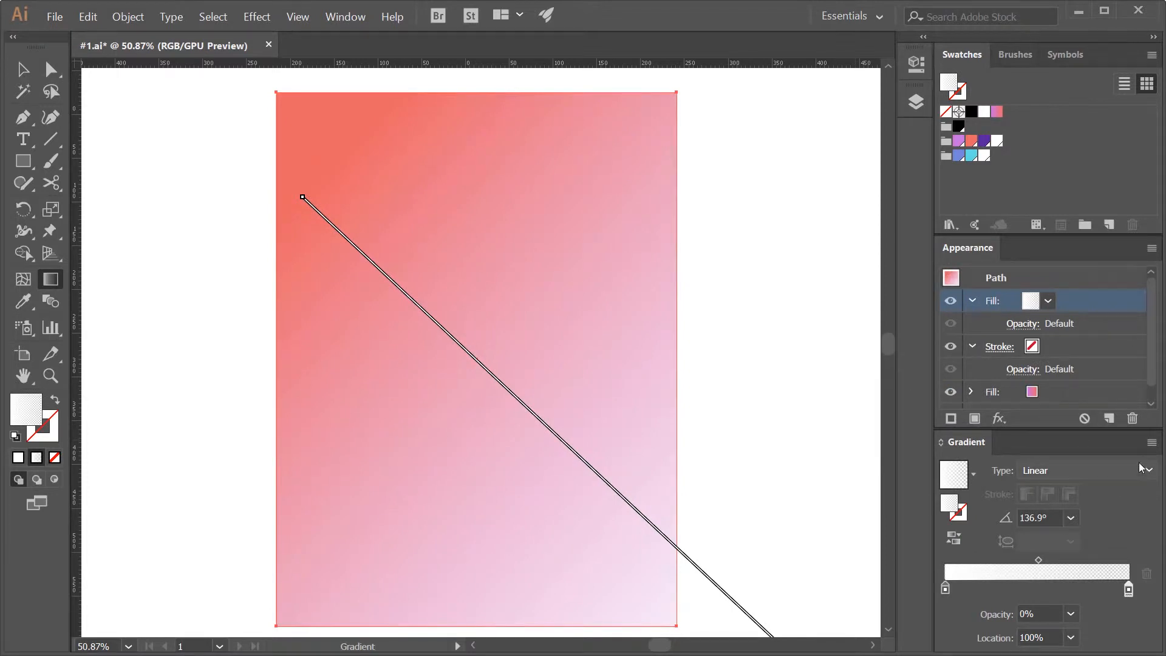
Make the white fill's gradient radial and redraw it from just outside the poster's upper-left corner toward its middle, at about -39°
left_click(1112, 471)
left_click(1104, 509)
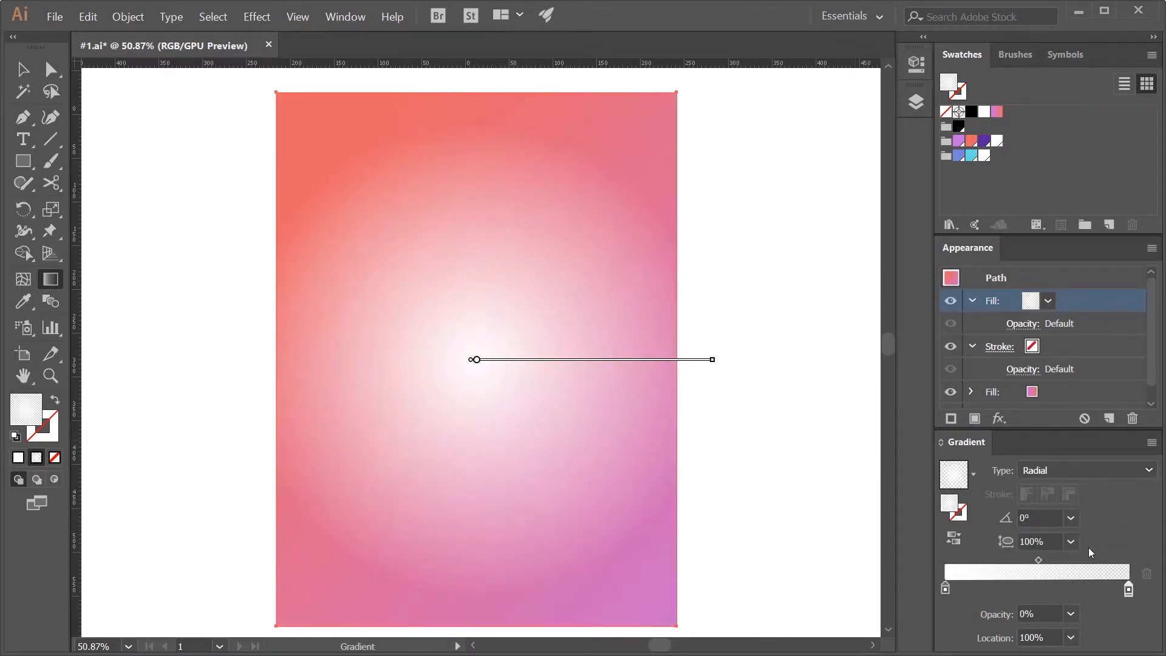
mouse_move(479, 360)
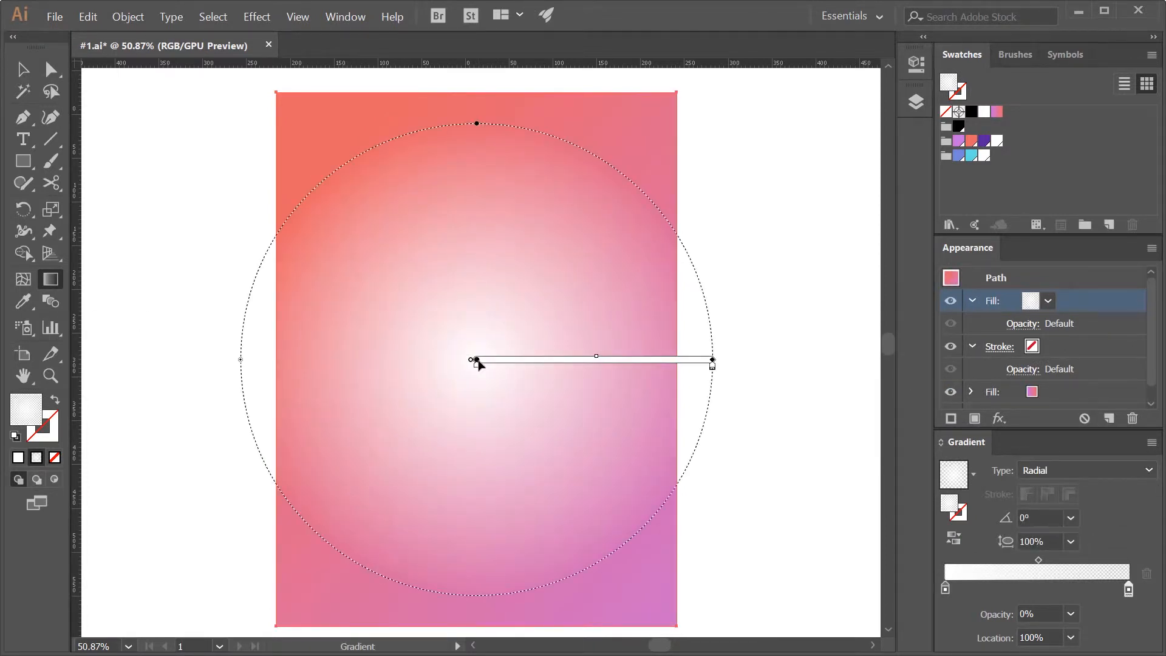
mouse_move(478, 361)
left_mouse_down()
mouse_move(294, 176)
mouse_move(229, 144)
mouse_move(291, 130)
mouse_move(281, 136)
left_mouse_up()
left_click_drag(236, 89, 493, 300)
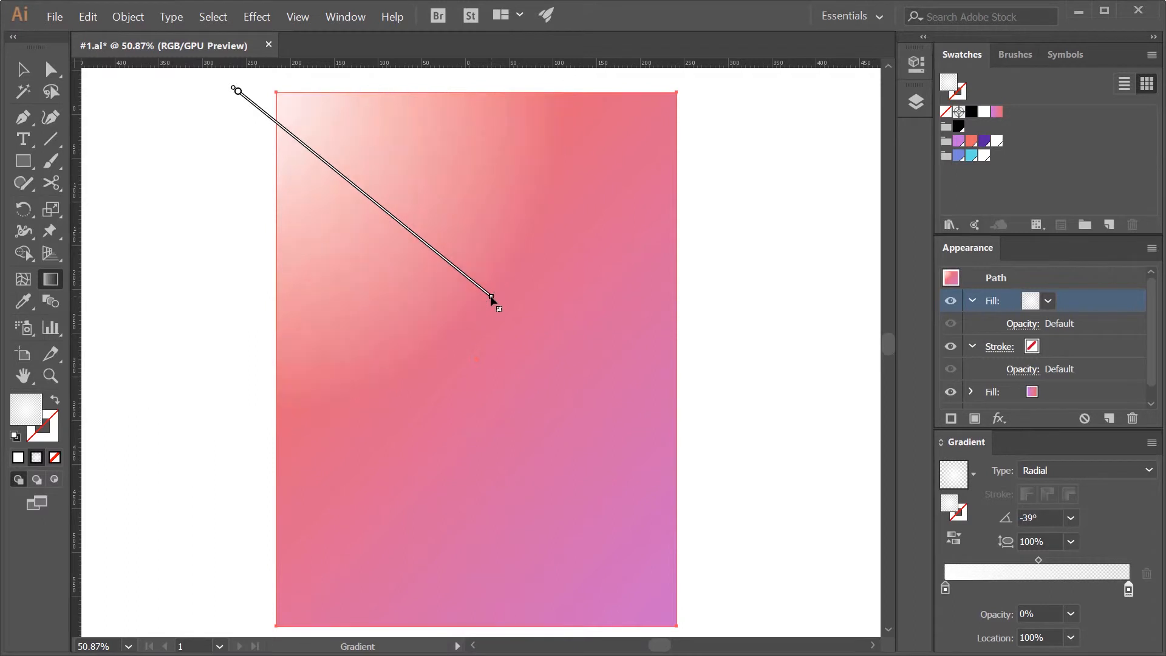
Lower the white radial fill's opacity to 57%, leaving its blending mode at Normal
left_click(1026, 325)
left_click(1013, 359)
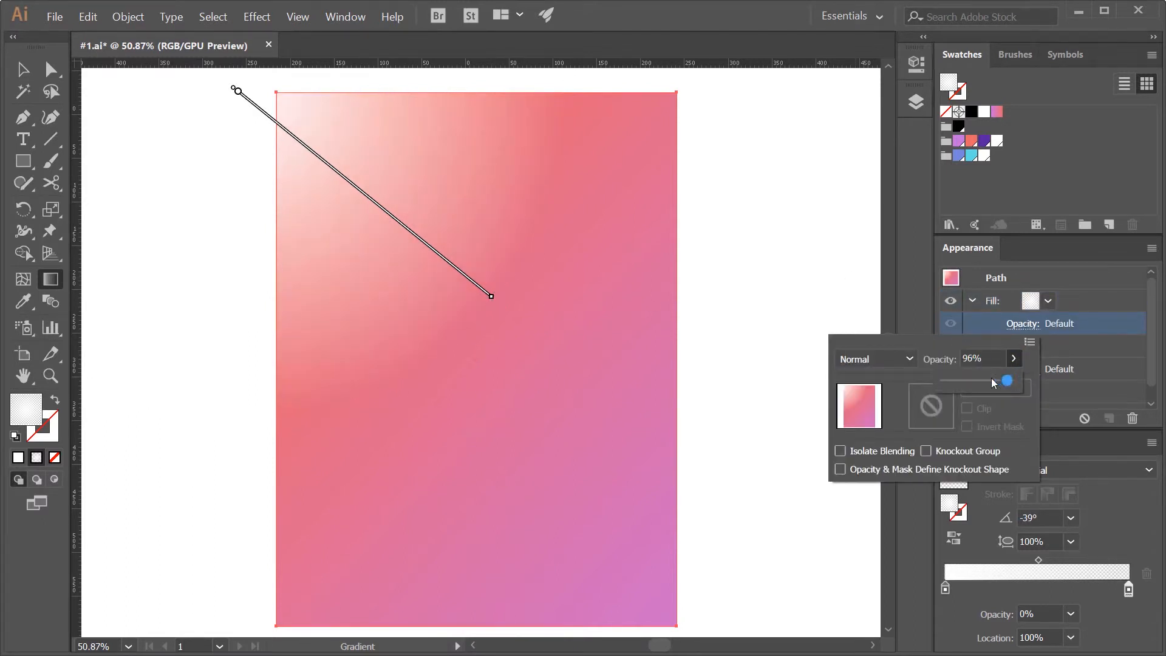
left_click_drag(991, 378, 975, 379)
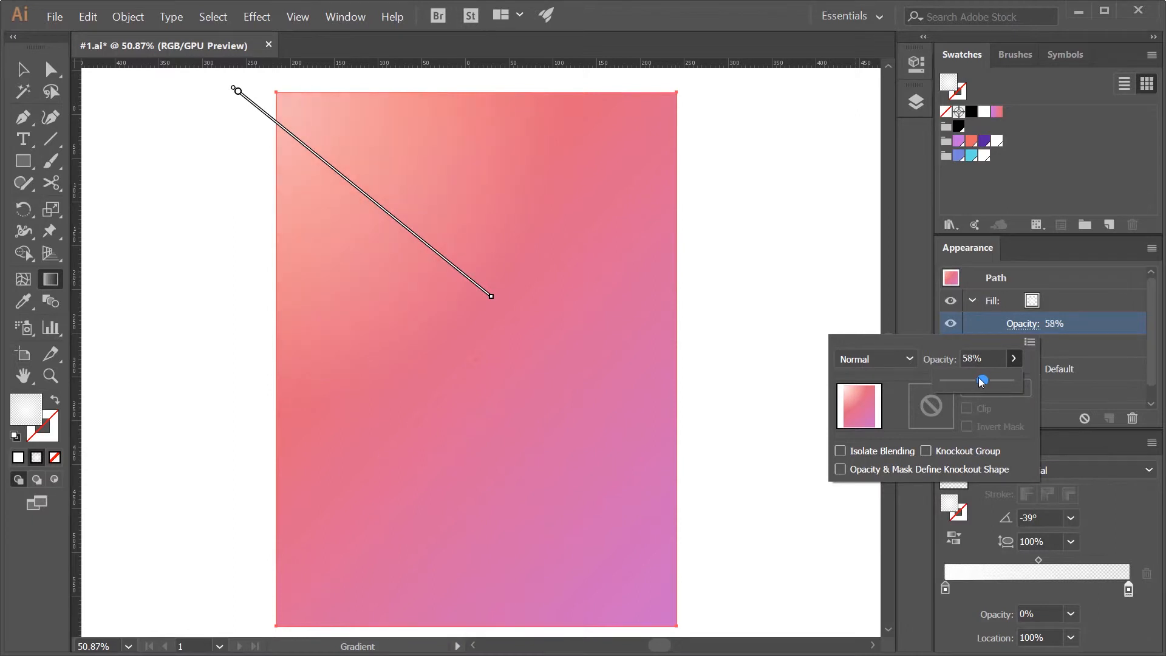
left_click(908, 359)
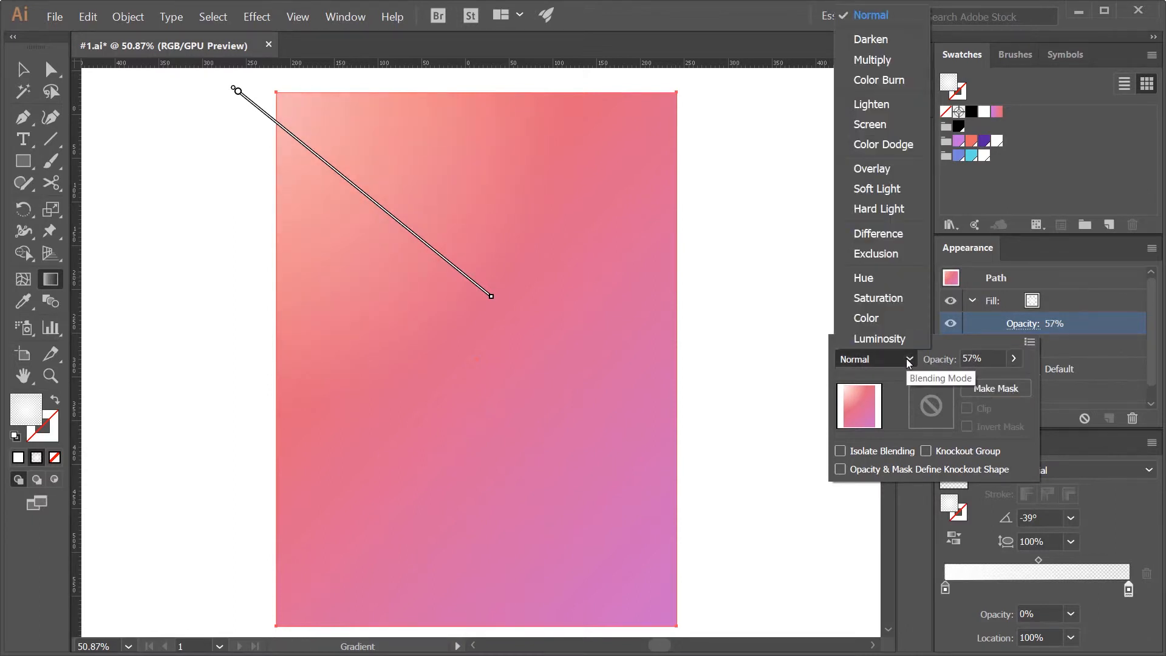
key("Escape")
key("Escape")
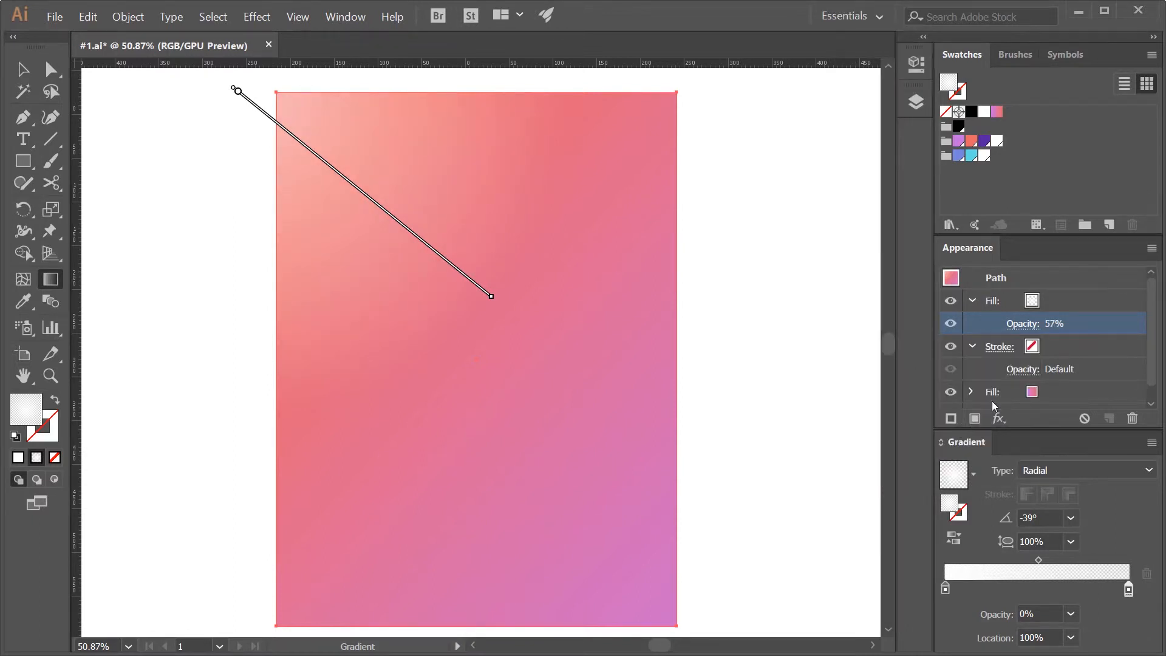
Add another radial fill with both gradient stops dark purple (R=86 G=36 B=161), keeping the end stop at 0% opacity
left_click(1063, 304)
left_click(974, 419)
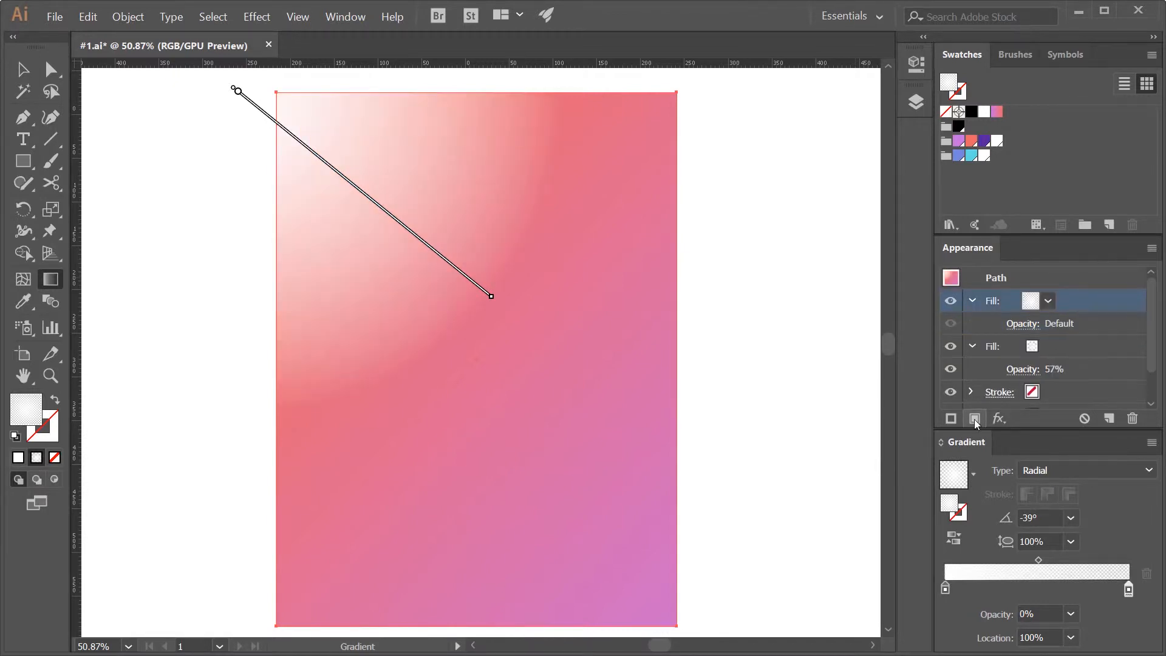
double_click(945, 588)
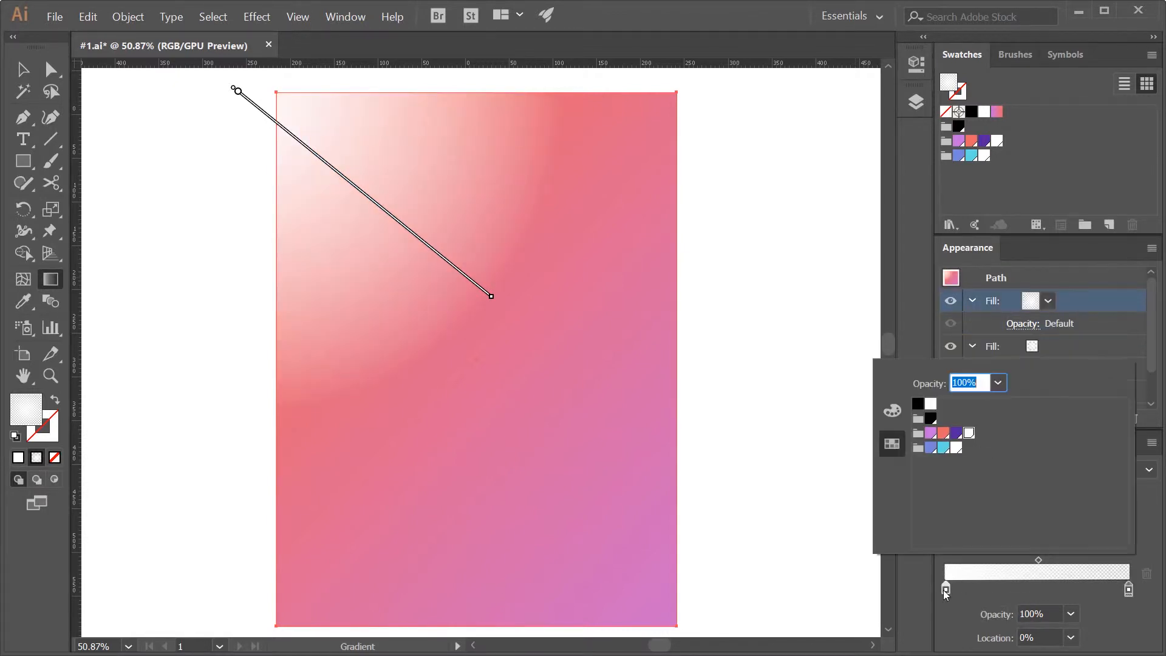
left_click(957, 434)
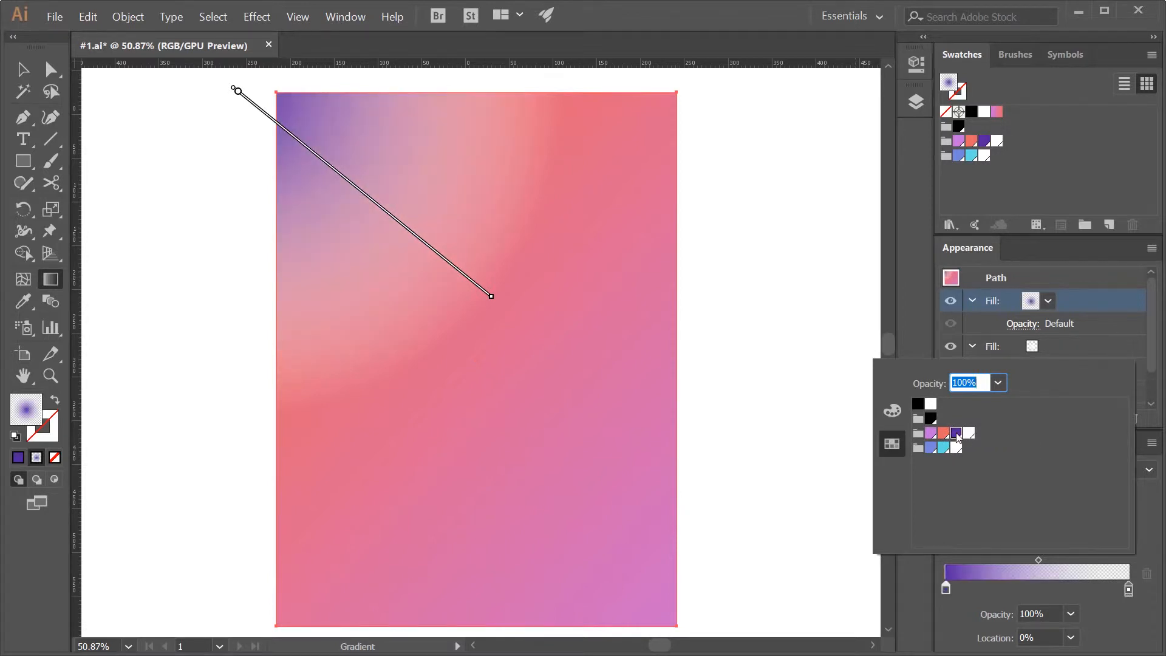
double_click(1128, 589)
left_click(956, 434)
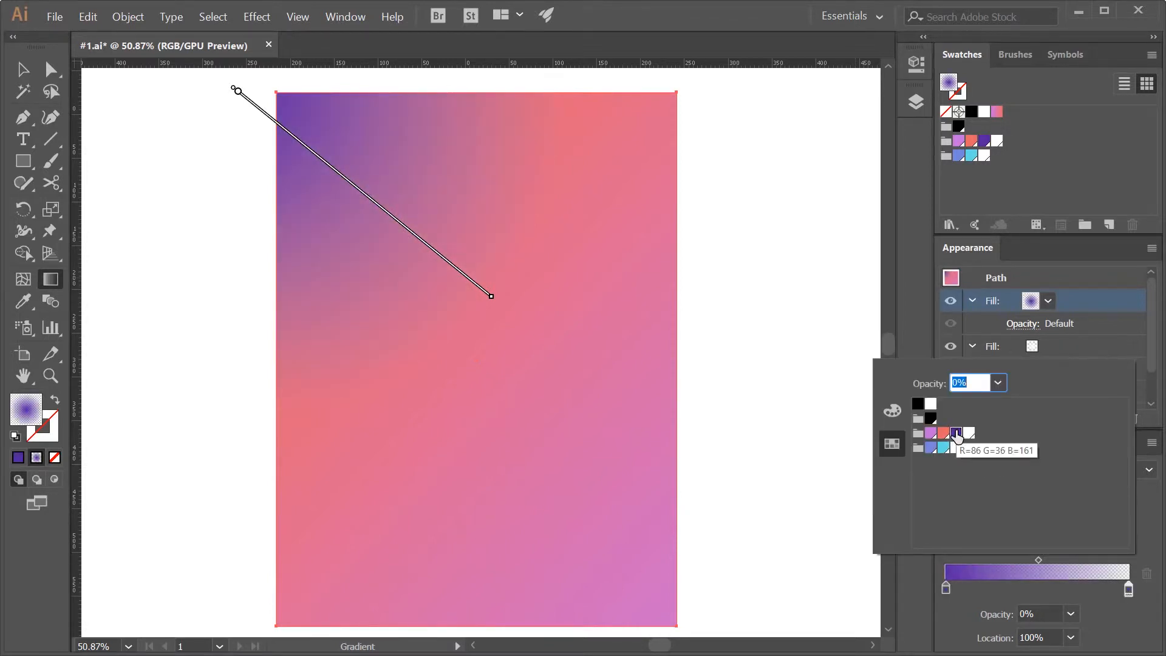
left_click(701, 613)
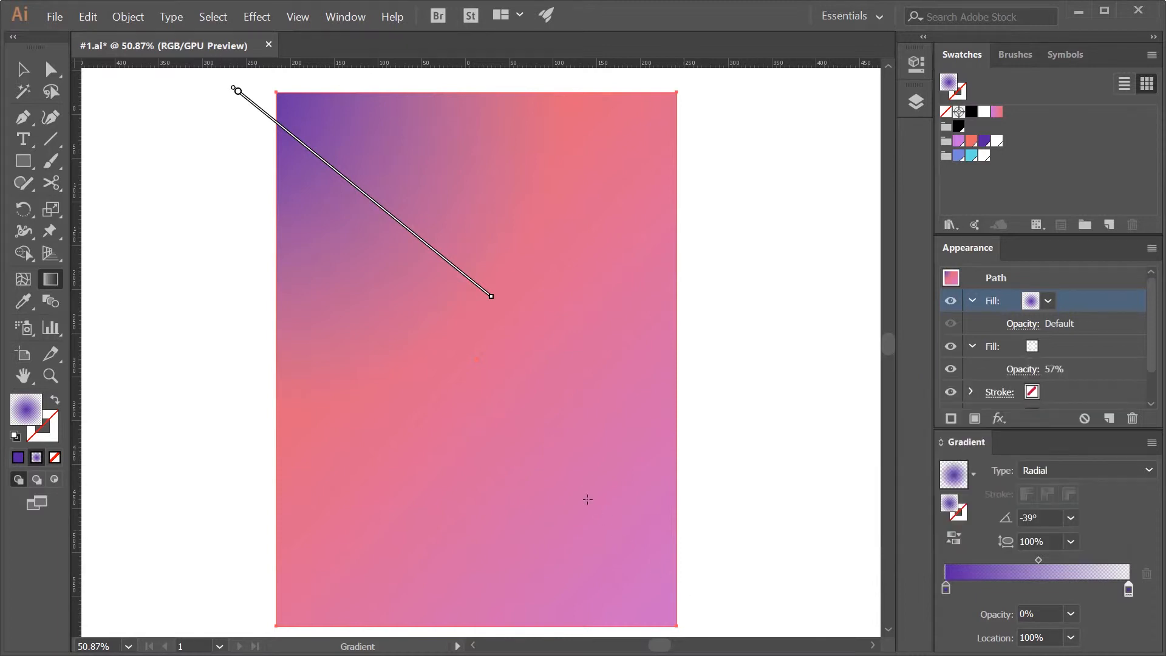
Redraw the dark purple radial gradient from outside the poster's lower-right corner inward, at about 164°
left_click_drag(722, 603, 566, 469)
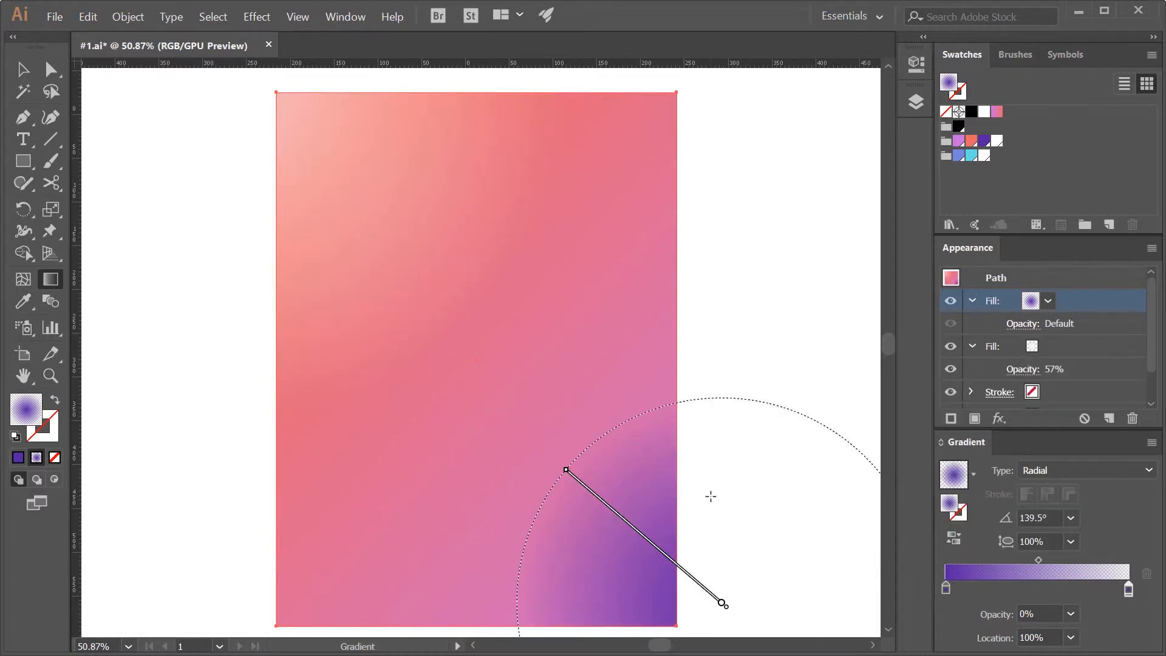
left_click_drag(873, 629, 596, 483)
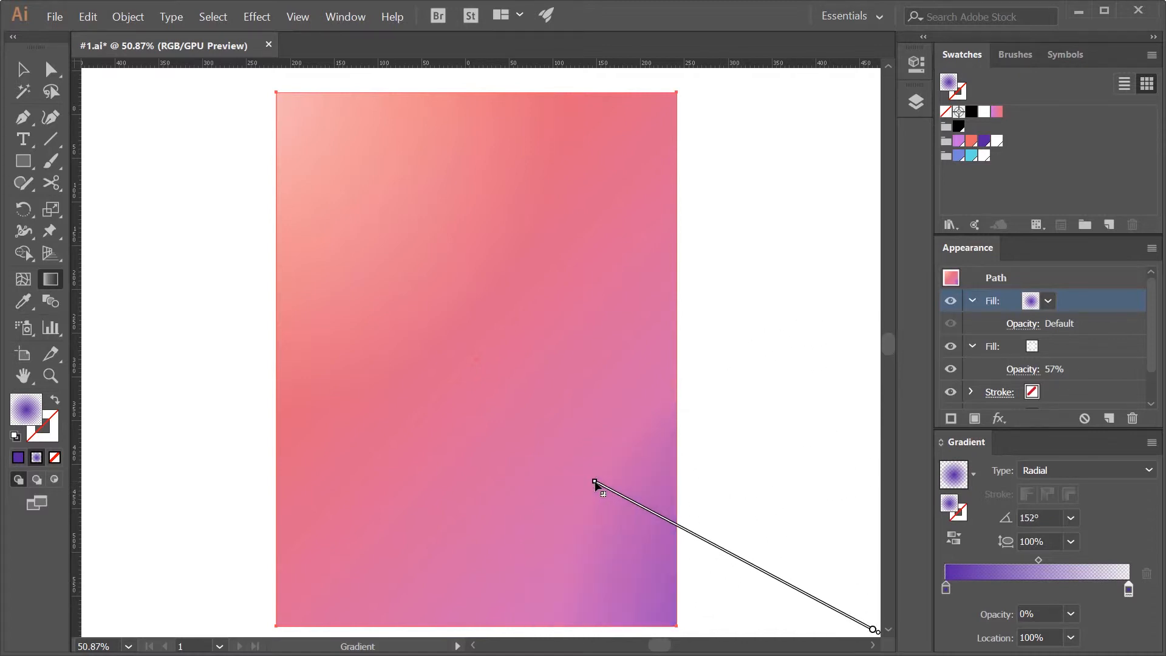
left_click_drag(778, 618, 544, 553)
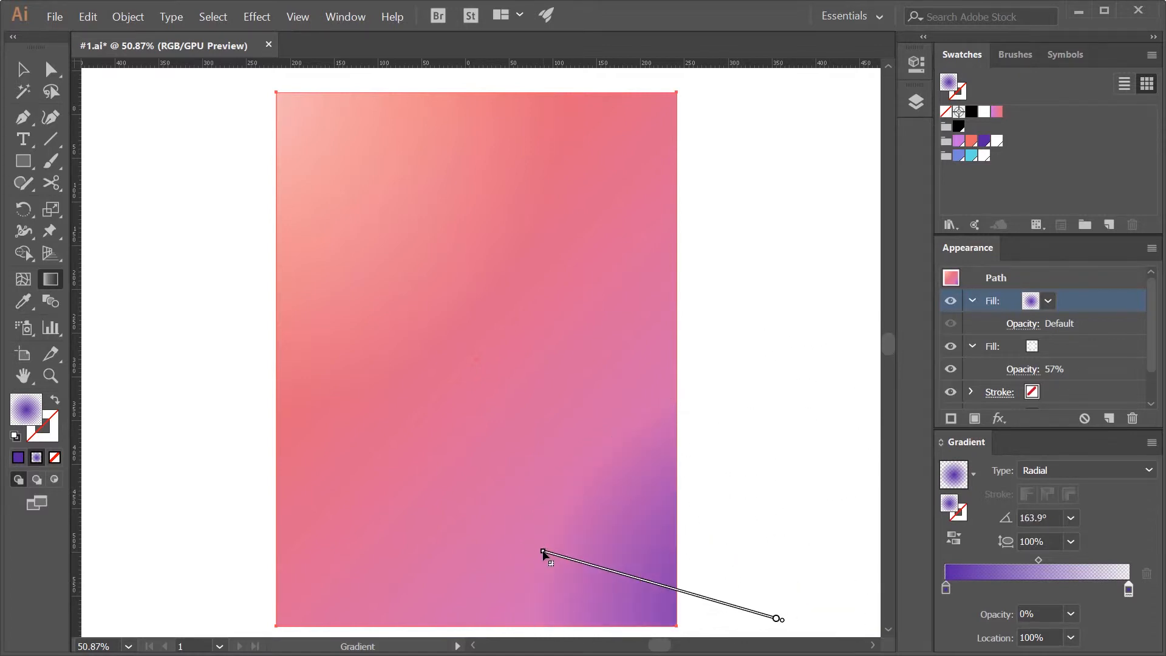
scroll(665, 378, "down", 3)
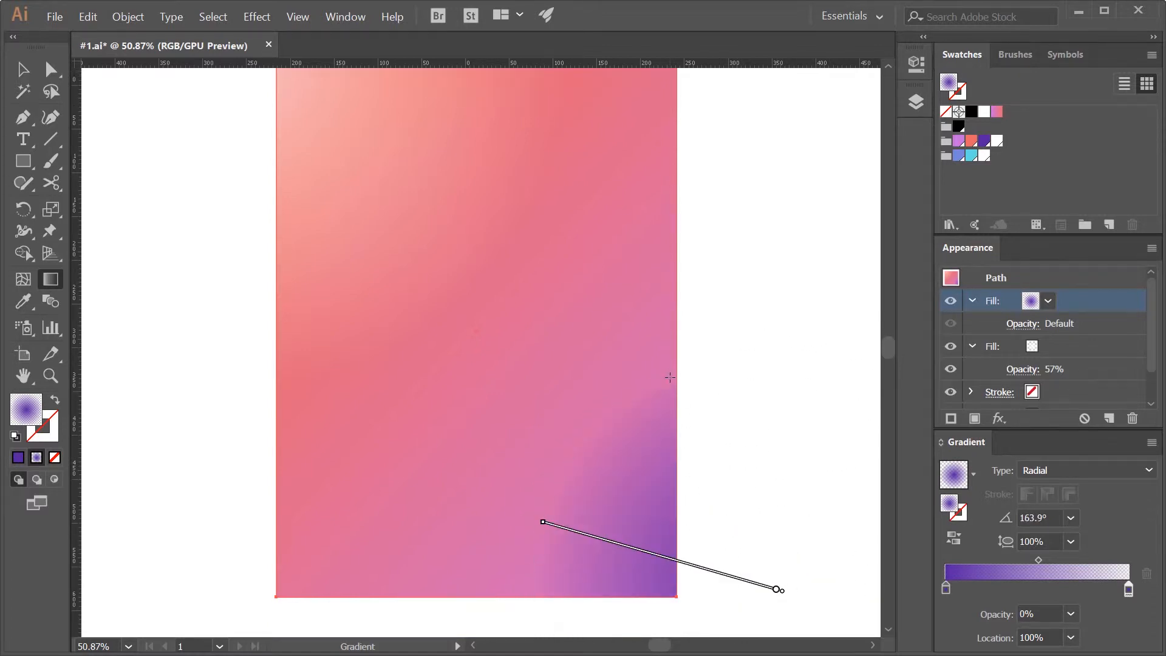
Duplicate the dark purple radial fill and redraw the copy's gradient from below the poster's lower-left corner upward, at about 54°
left_click(972, 419)
left_click_drag(200, 616, 377, 501)
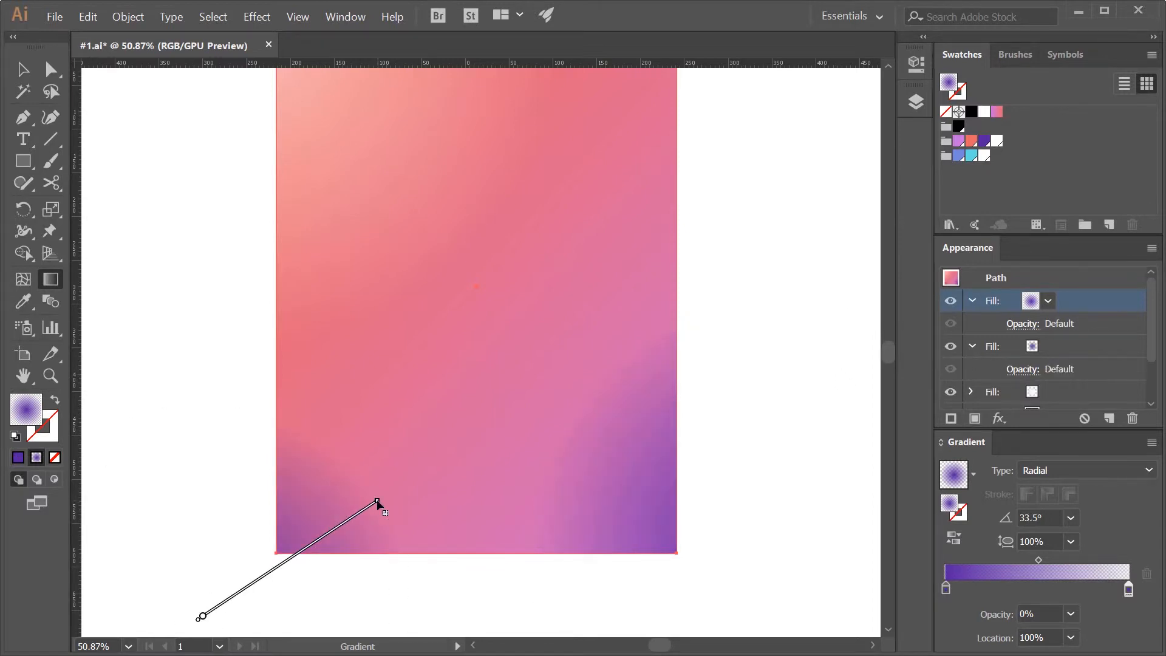
scroll(428, 479, "down", 3)
scroll(428, 479, "down", 3)
left_click_drag(294, 618, 487, 359)
scroll(554, 417, "down", 2)
scroll(546, 425, "up", 10)
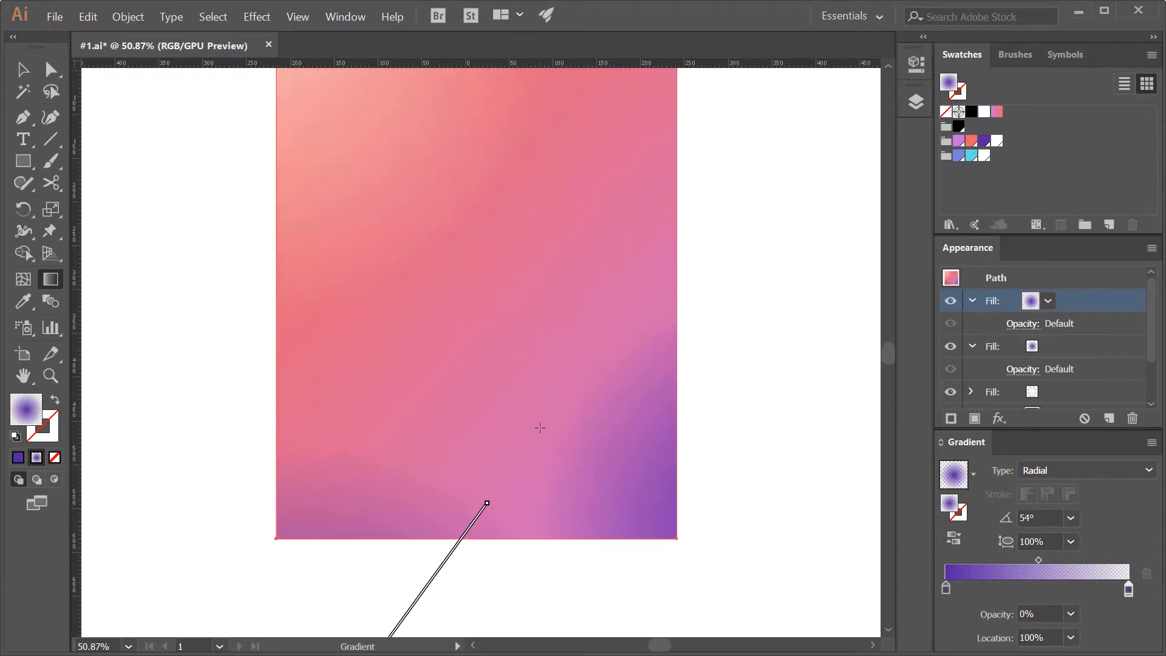
scroll(539, 429, "down", 2)
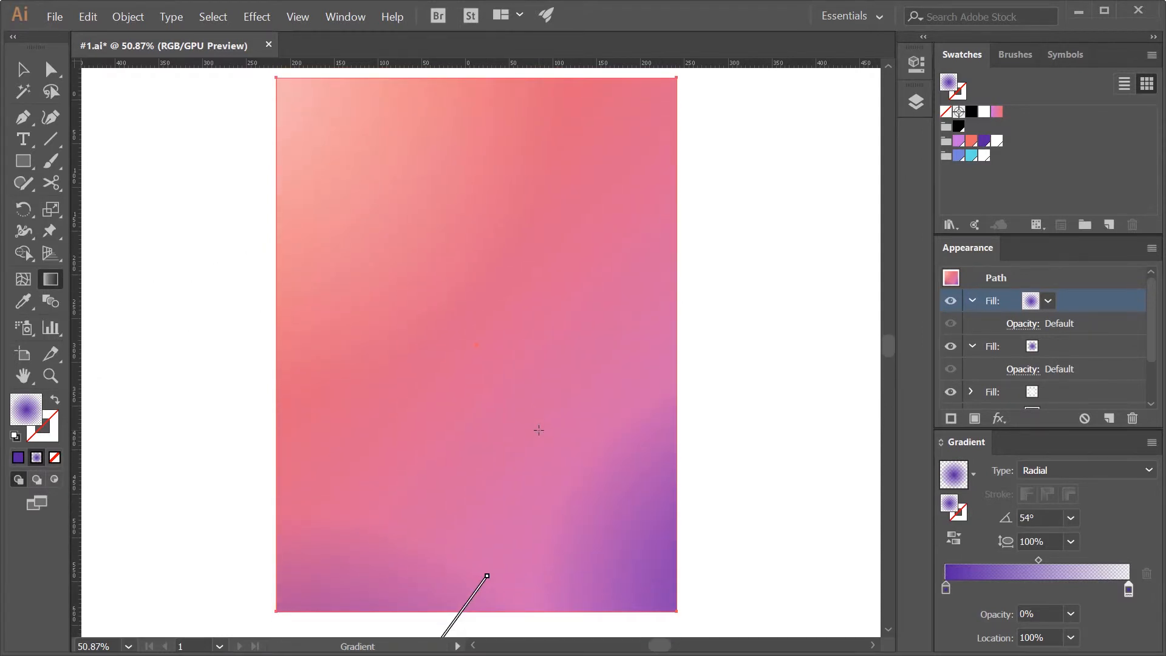
Lower the opacity of the lower-left dark purple radial fill to 84%
left_click(1023, 324)
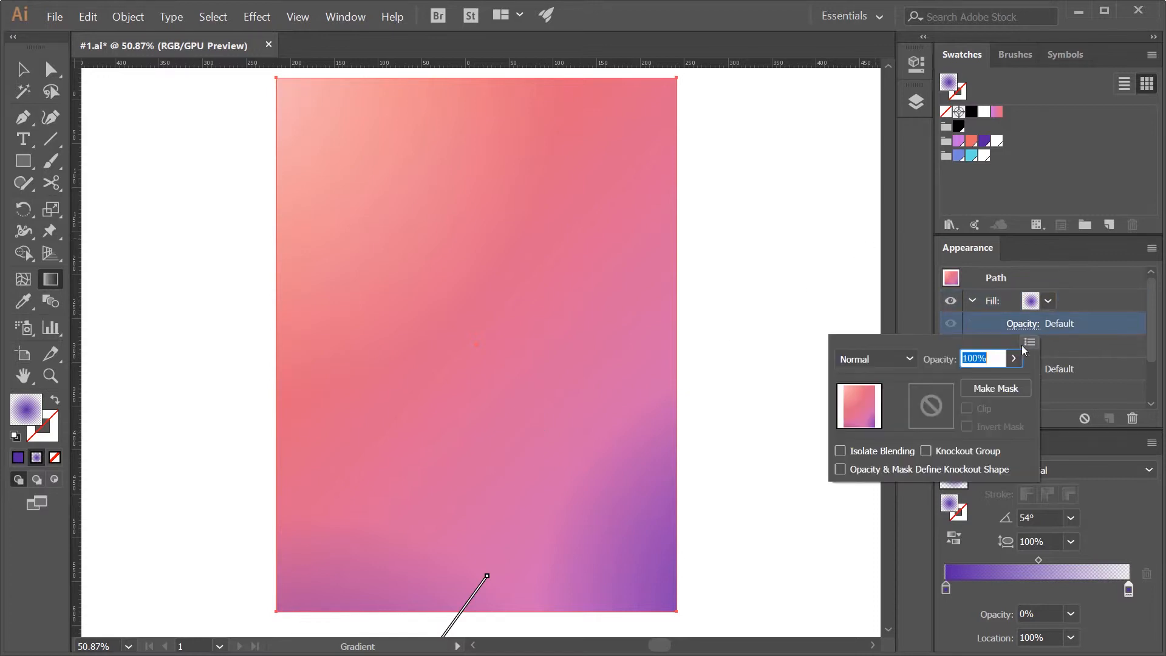
left_click(1013, 358)
left_click_drag(1009, 377, 1000, 384)
left_click(1102, 362)
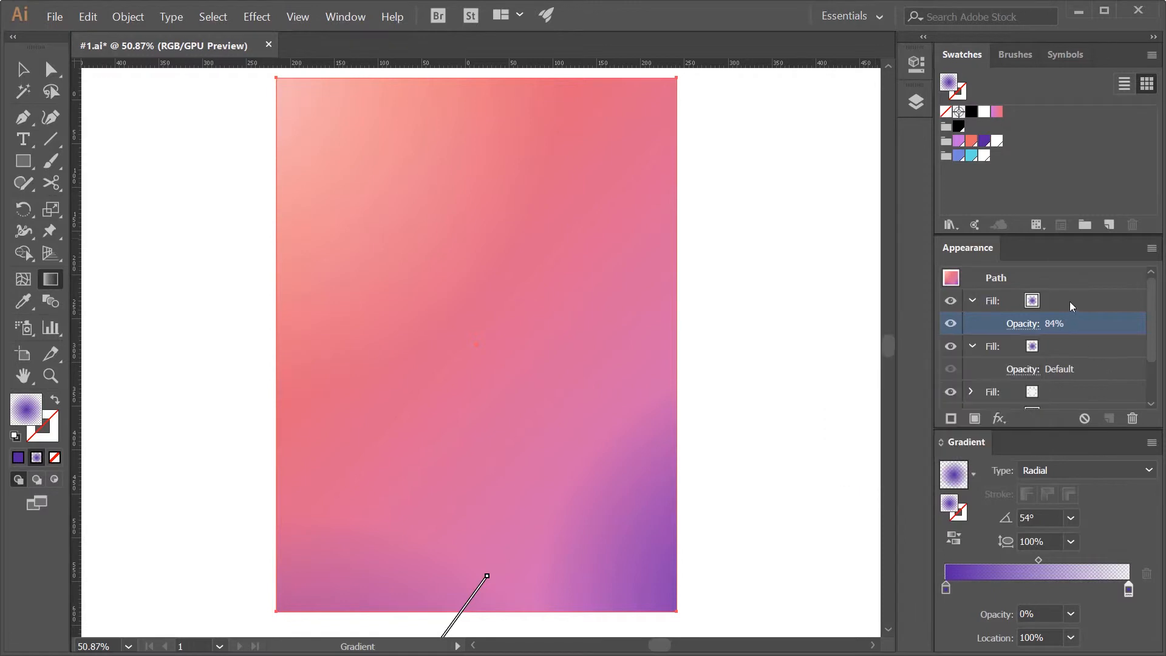
Lower the opacity of the lower-right dark purple radial fill to 80%
left_click(1058, 351)
left_click(1022, 375)
left_click(1013, 404)
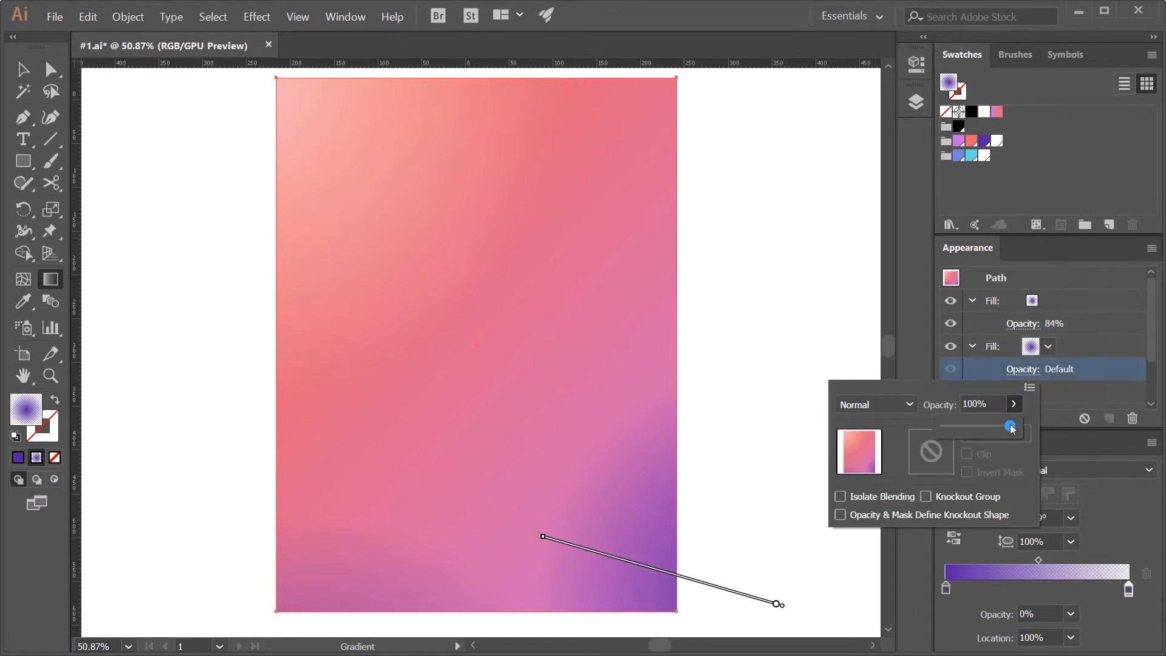
left_click_drag(1011, 424, 999, 428)
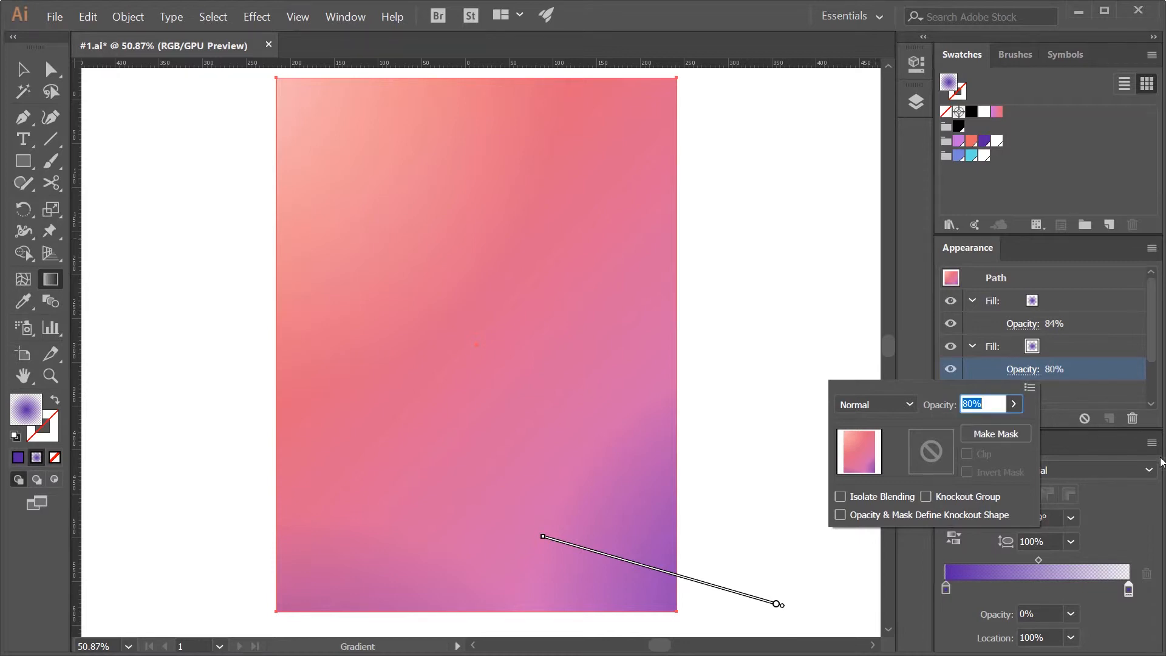
left_click(1139, 523)
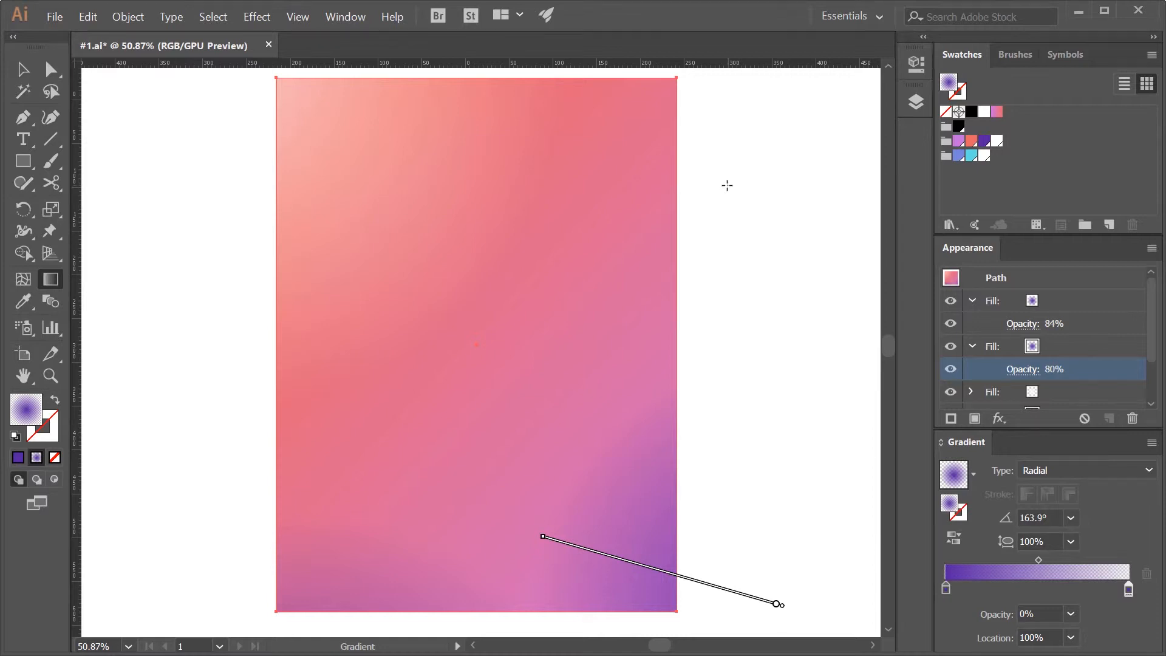
Deselect the poster background and set up the Pen tool with no fill and a black 4 px stroke
key("v")
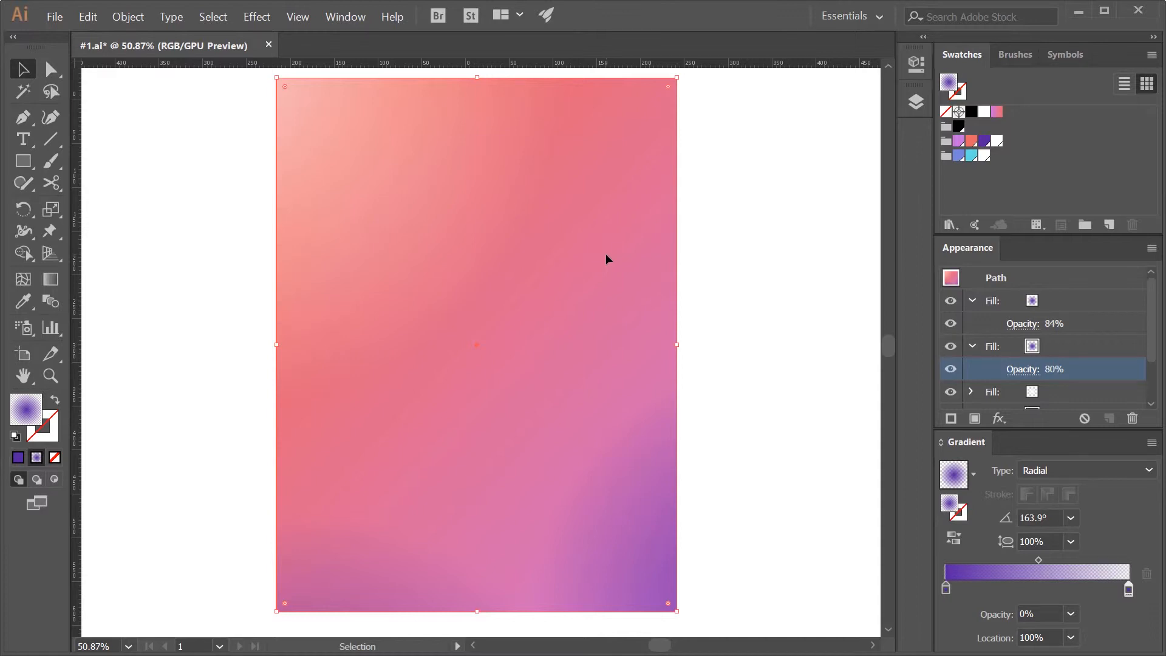
key("ctrl+shift+a")
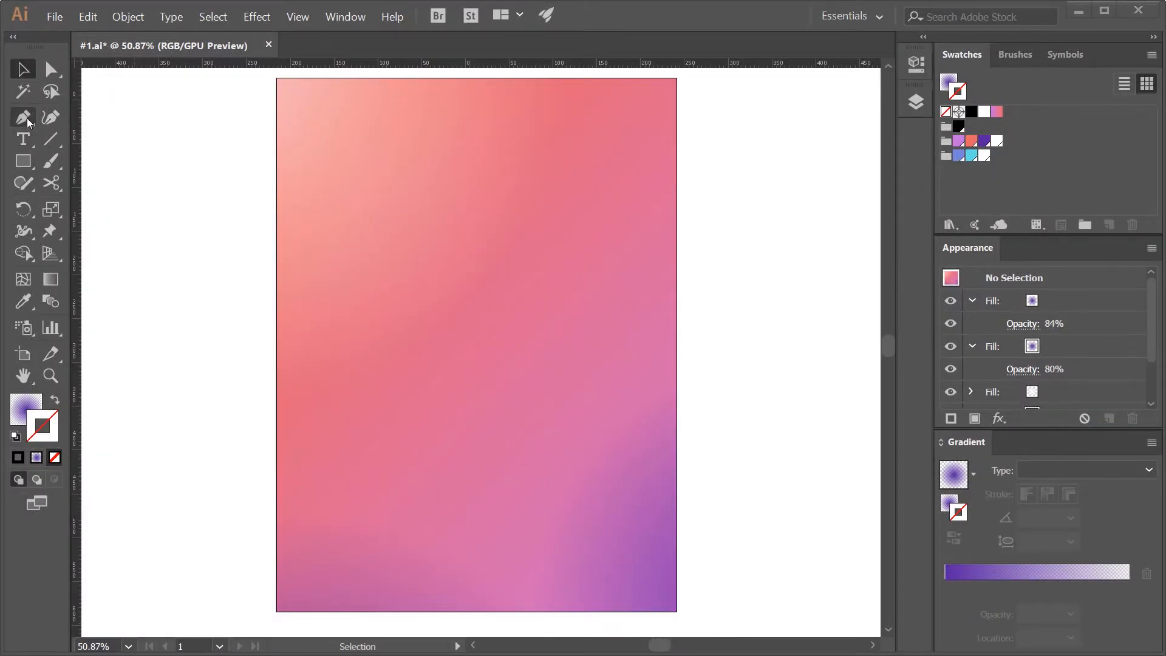
left_click(27, 118)
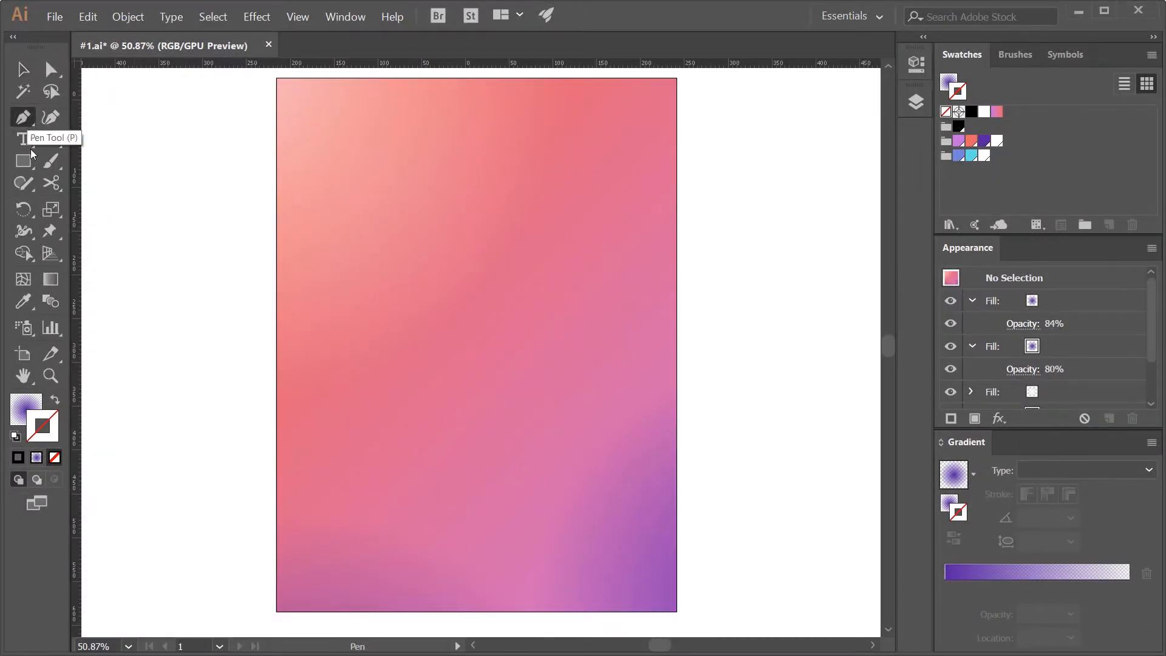
left_click(13, 435)
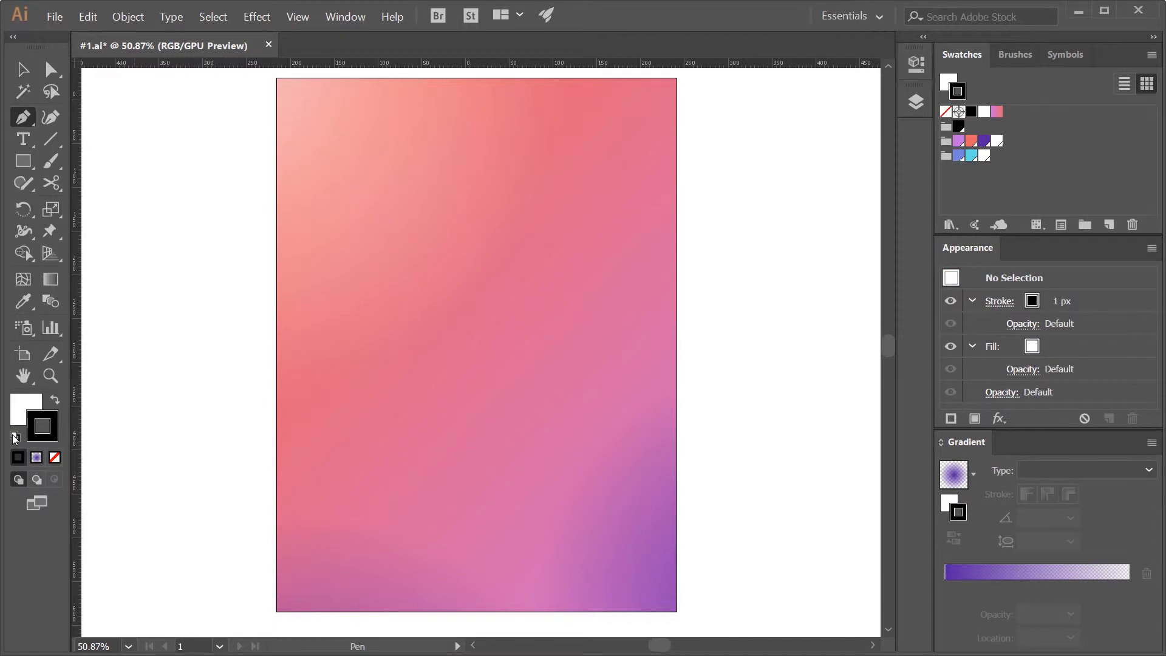
left_click(25, 417)
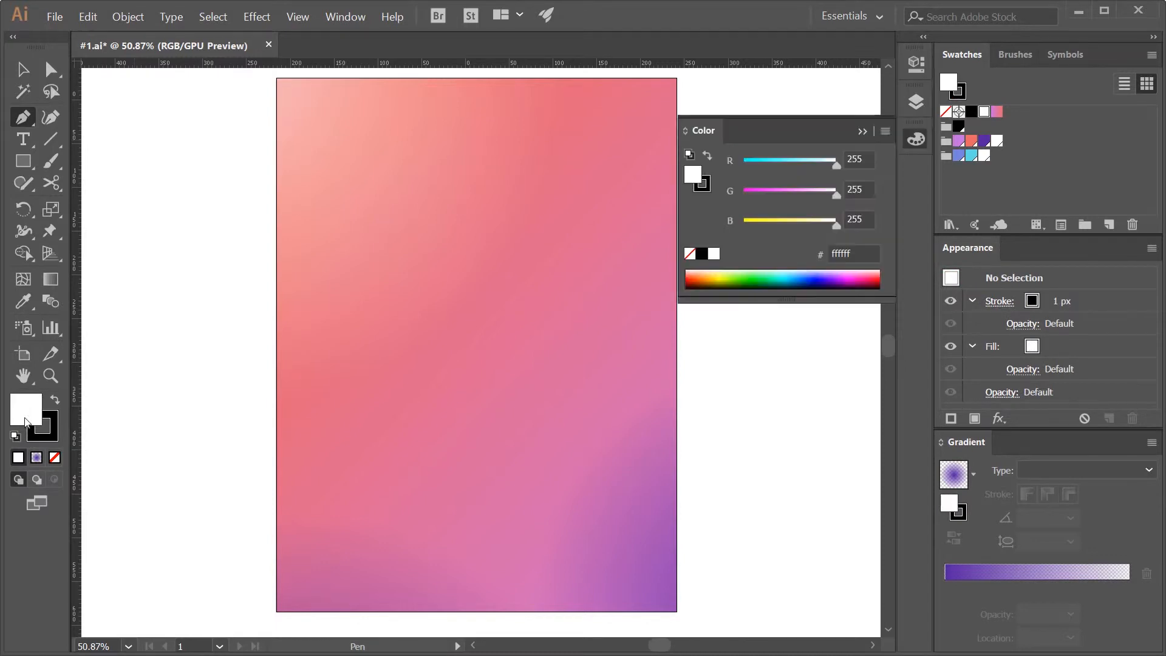
left_click(51, 460)
left_click(1056, 304)
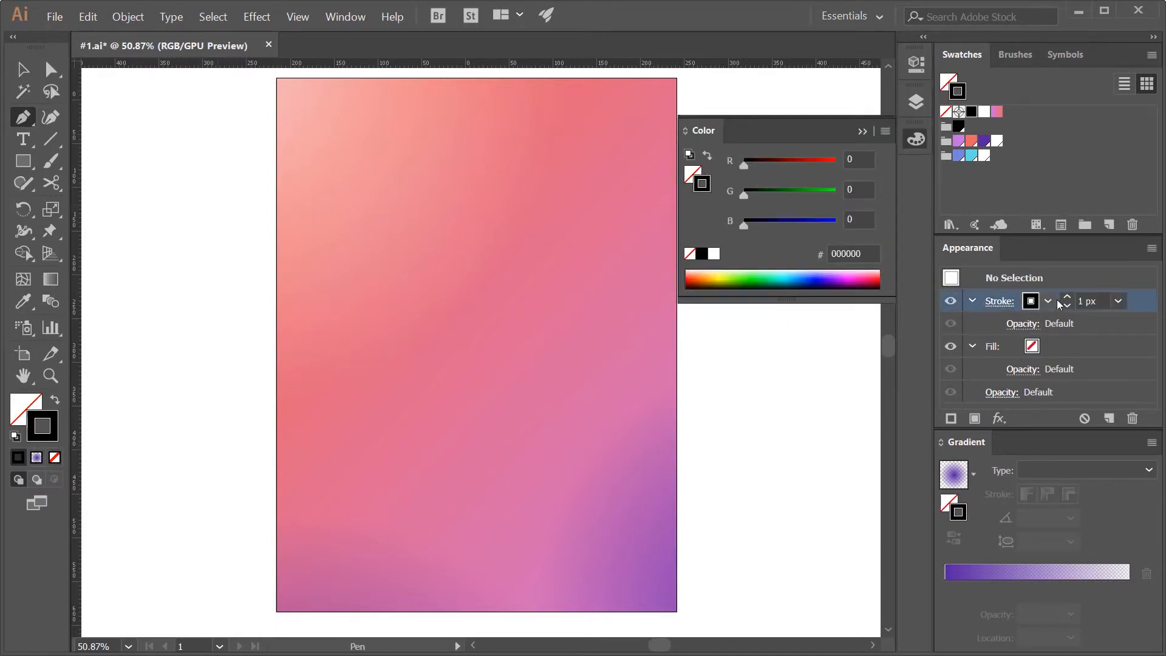
left_click(1067, 298)
left_click(1067, 298)
left_click(1067, 298)
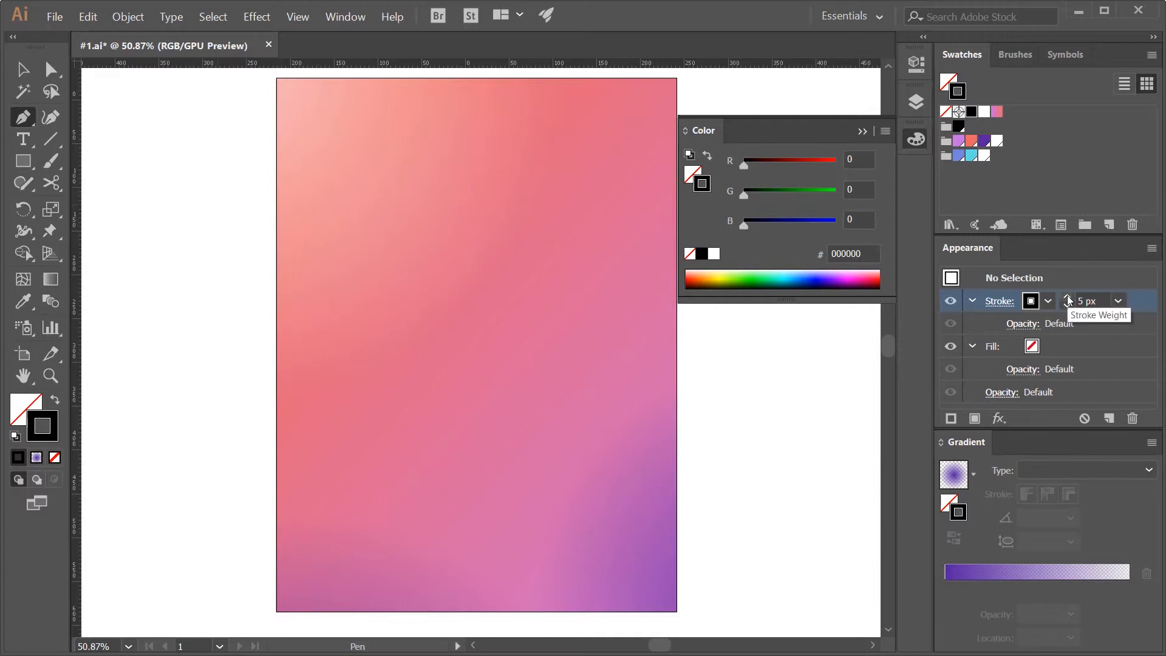
Draw a closed triangle above the poster's centre and a four-sided facet sharing its lower edge
left_click(450, 239)
left_click(525, 272)
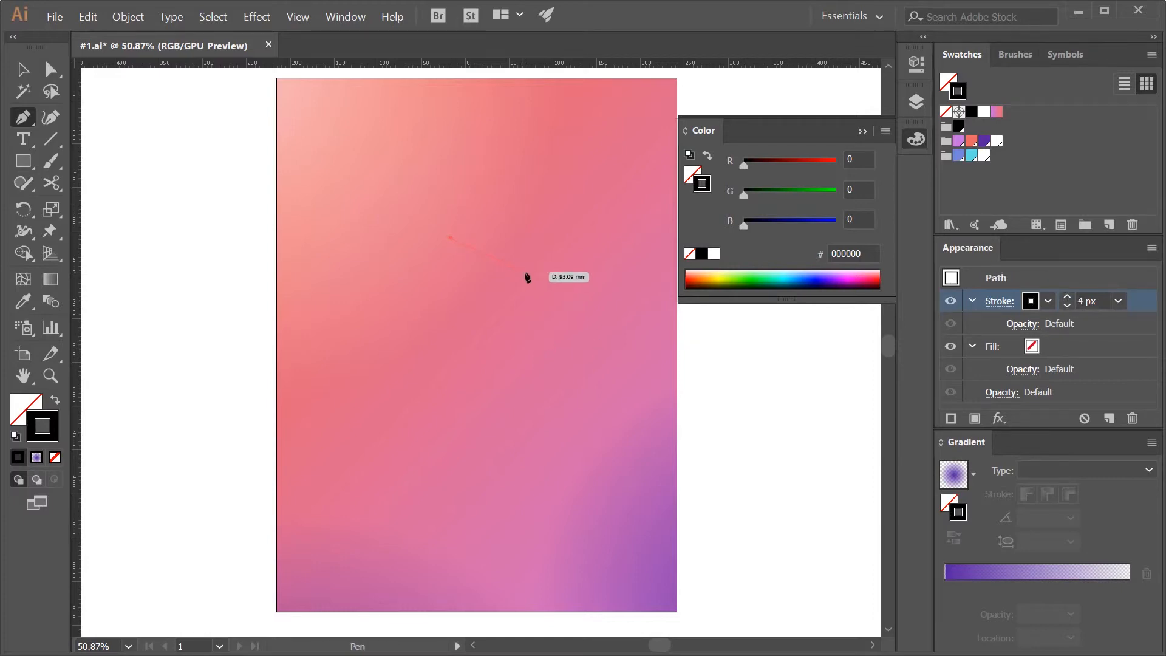
left_click(416, 288)
left_click(451, 238)
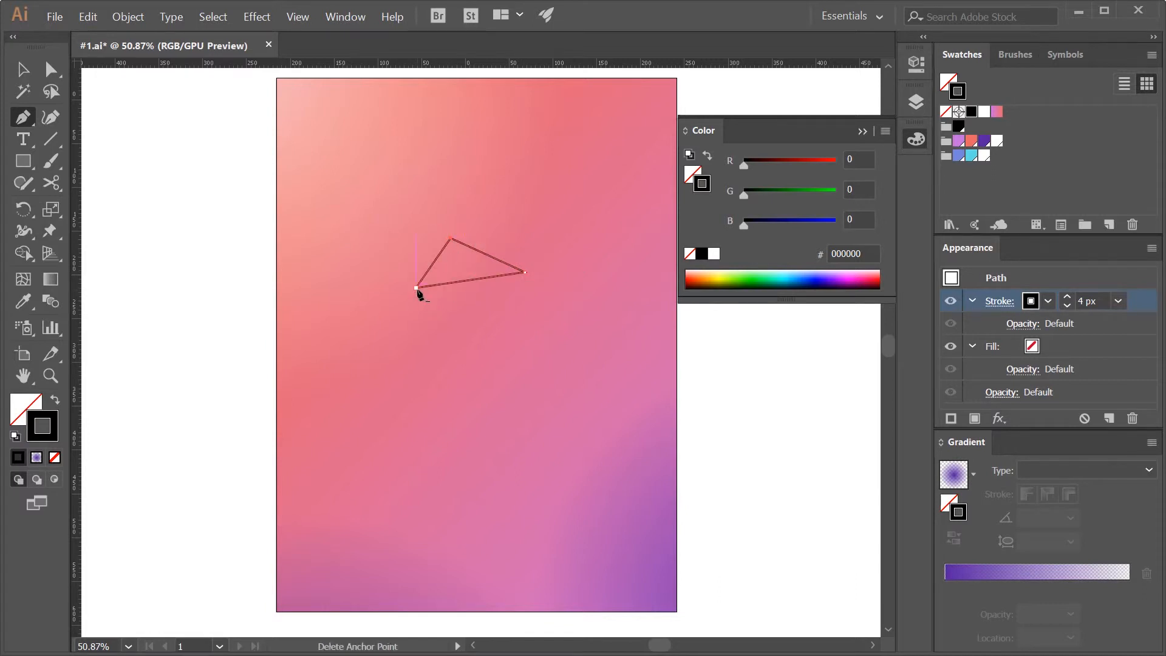
left_click(466, 345)
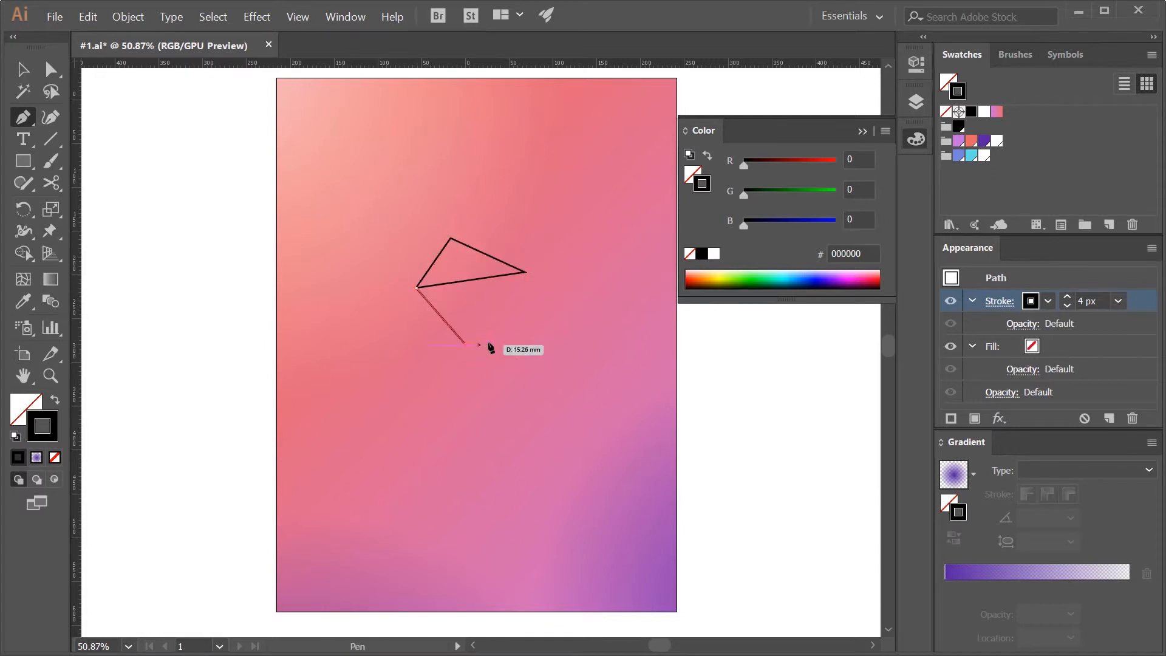
left_click(512, 338)
left_click(525, 272)
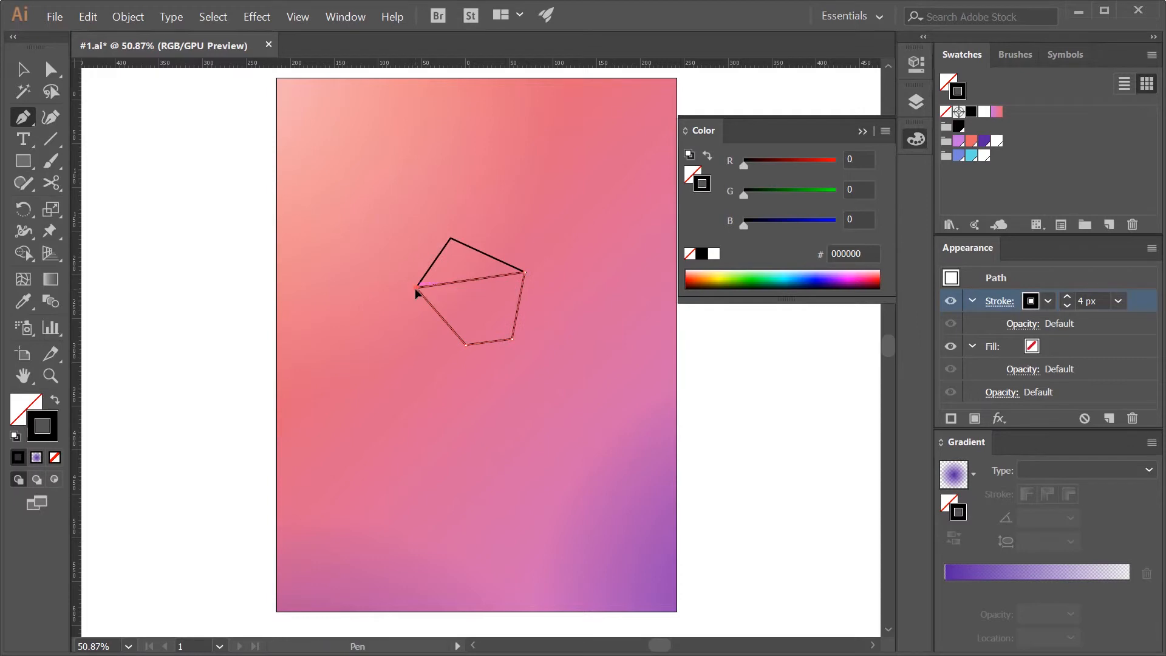
left_click(417, 288)
Draw two long triangular facets below the four-sided one, both tapering to a shared lower tip
left_click(432, 484)
left_click(464, 347)
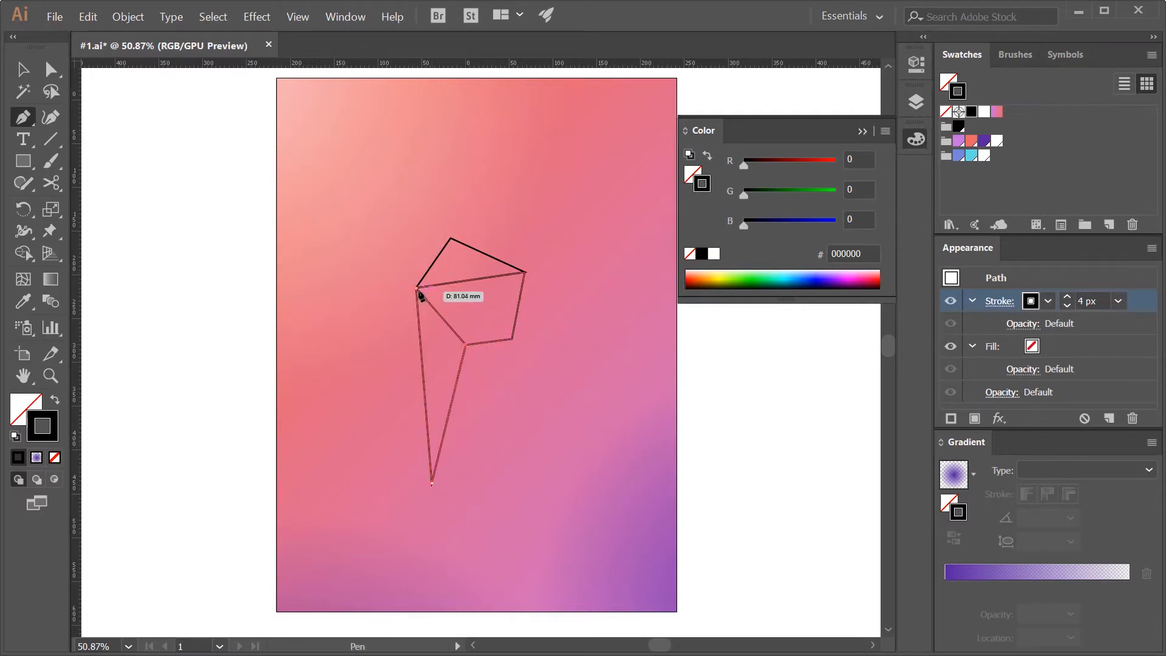
left_click(417, 287)
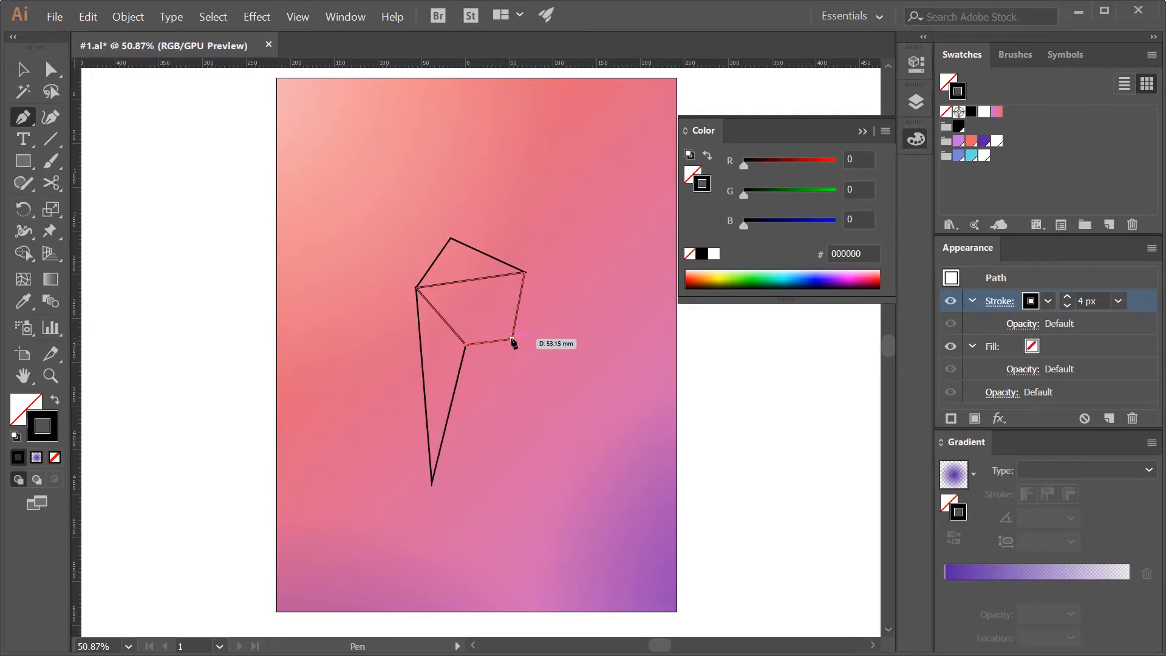
left_click(512, 338)
left_click(432, 484)
left_click(464, 347)
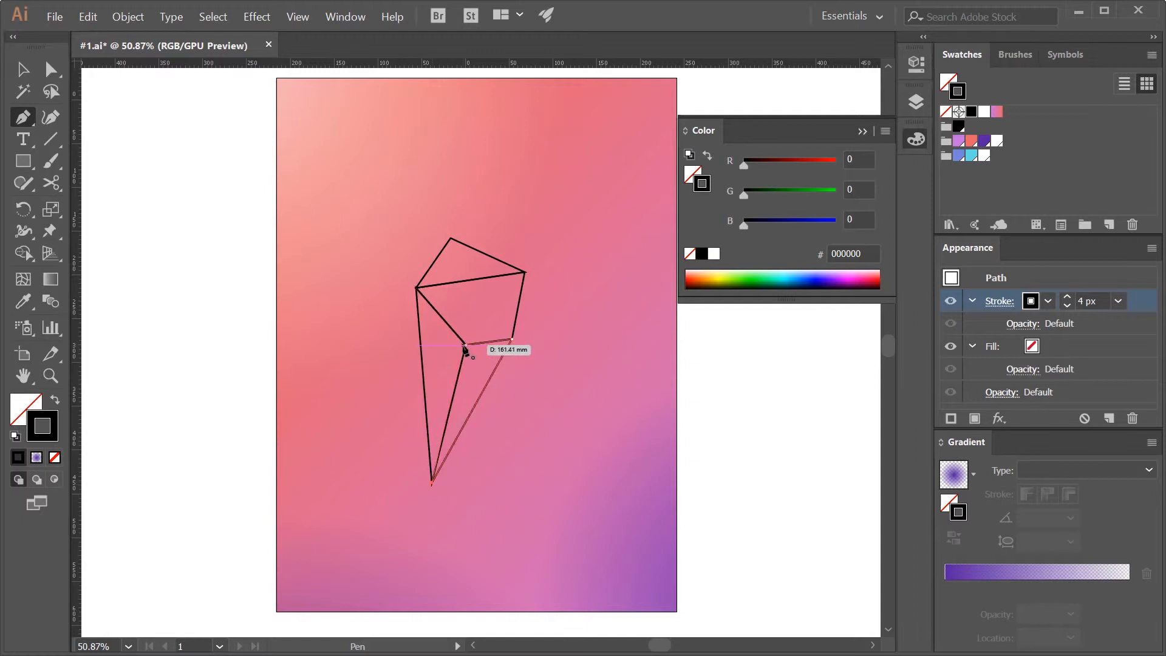
left_click(512, 339)
Draw a tall four-sided facet on the crystal's right side and a triangle joining it to the lower tip
left_click(512, 339)
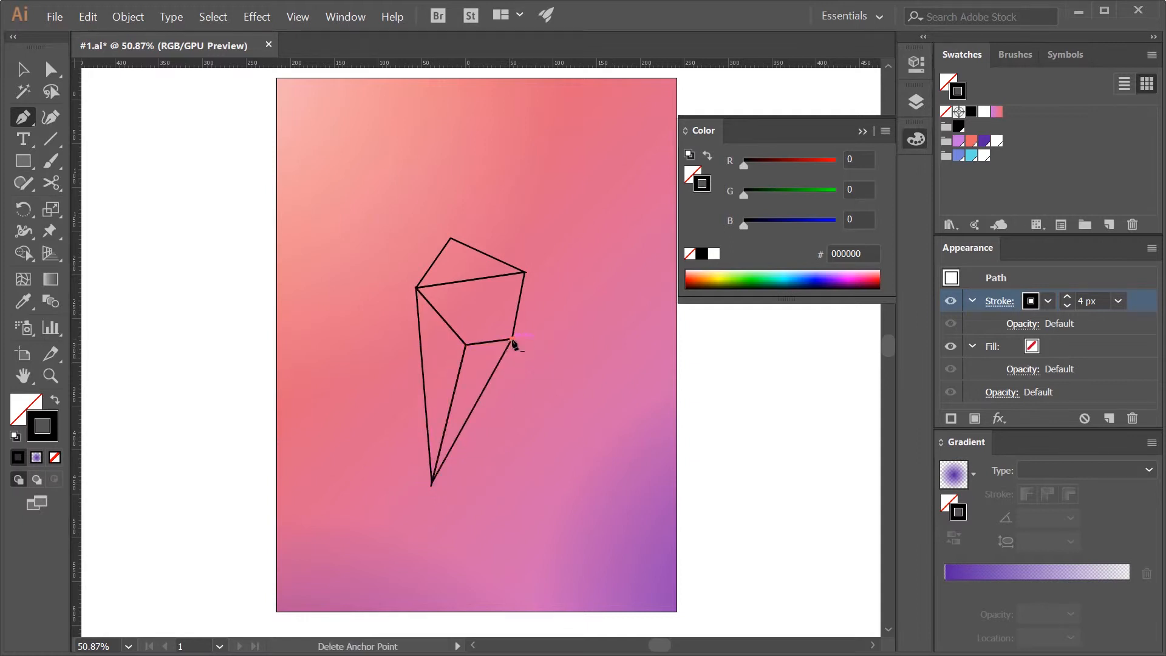
left_click(528, 440)
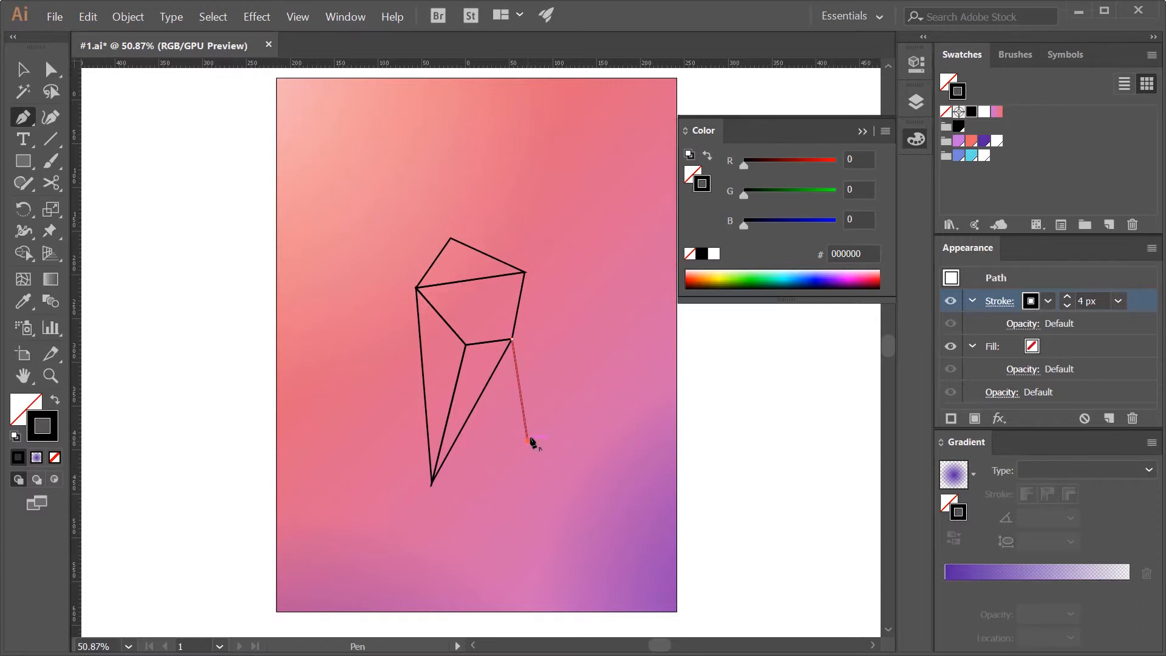
left_click(549, 331)
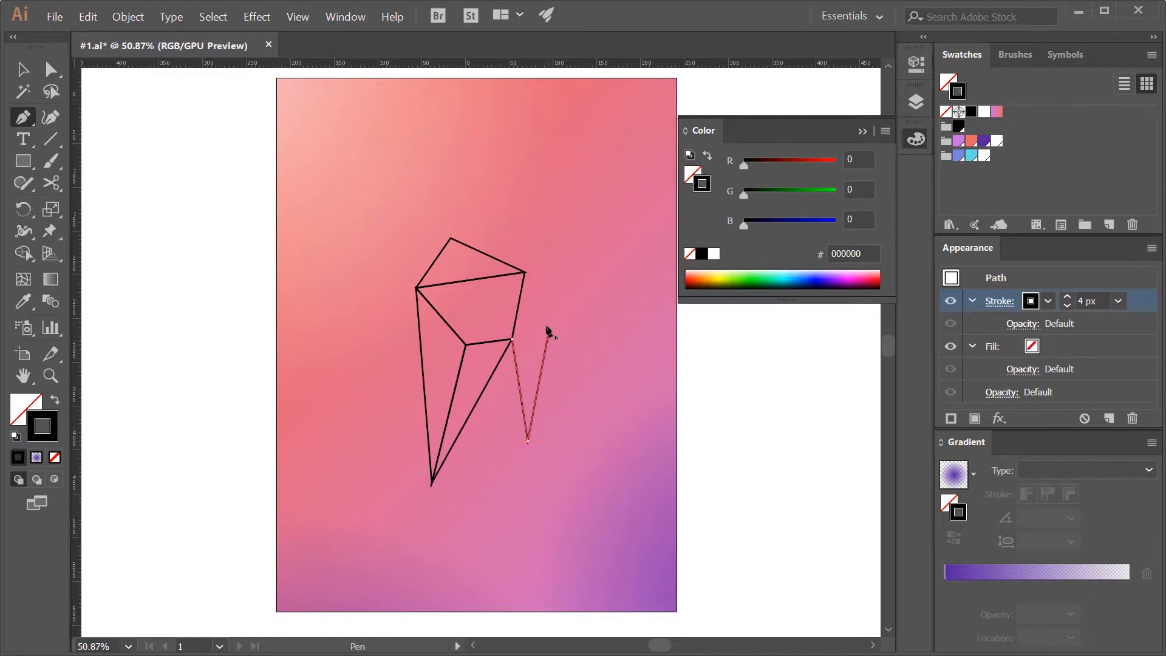
left_click(525, 272)
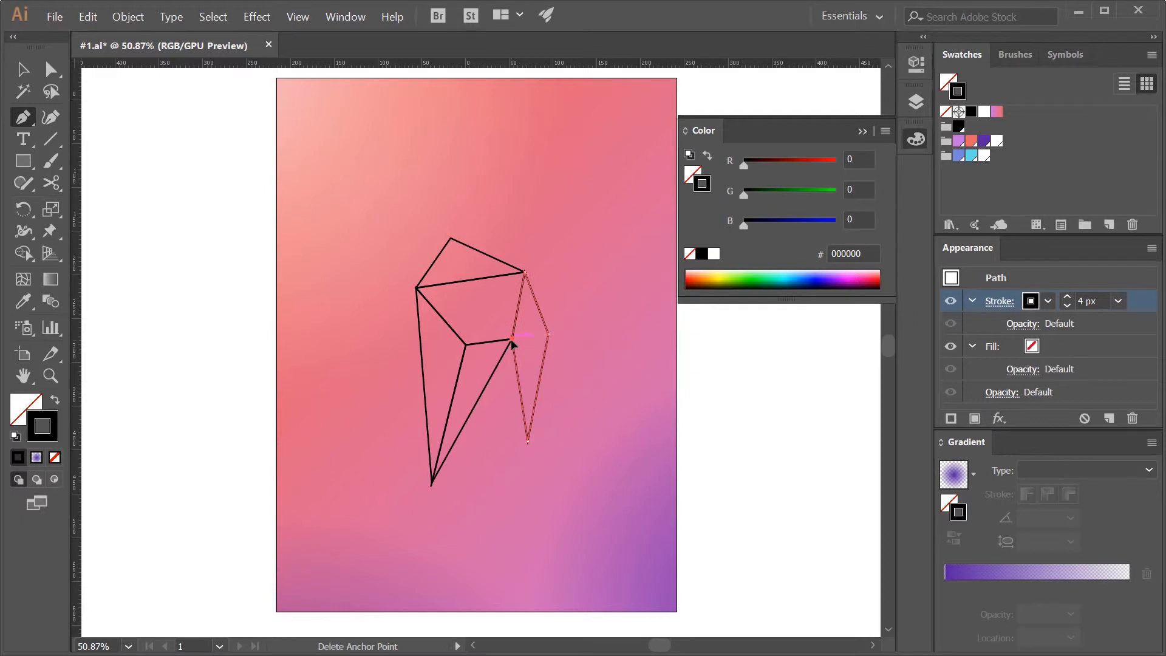
left_click(512, 339)
left_click(432, 484)
left_click(528, 441)
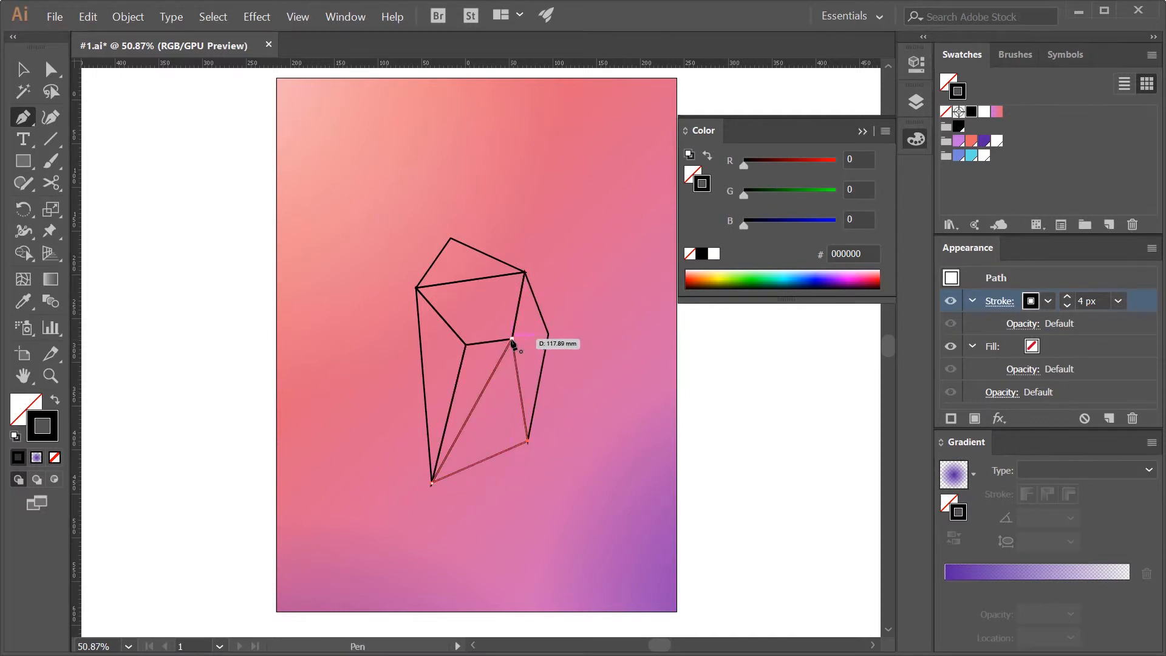
left_click(512, 339)
Close the crystal's upper right with two triangular facets meeting at a new top-right corner
left_click(450, 238)
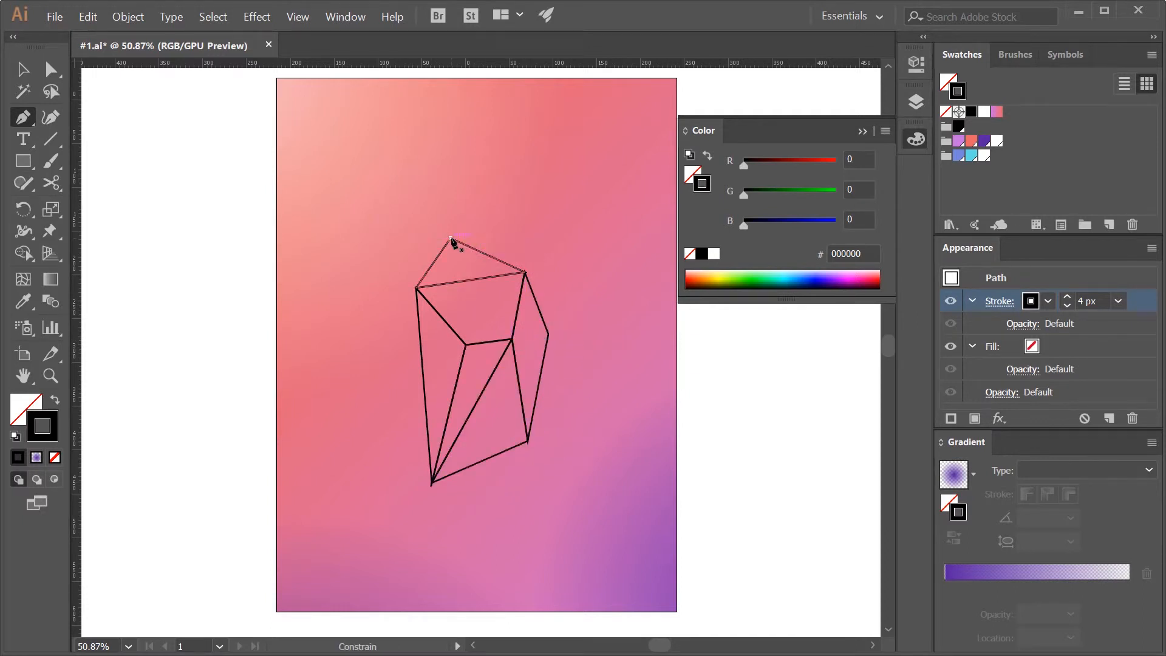
left_click(541, 232)
left_click(525, 272)
left_click(450, 238)
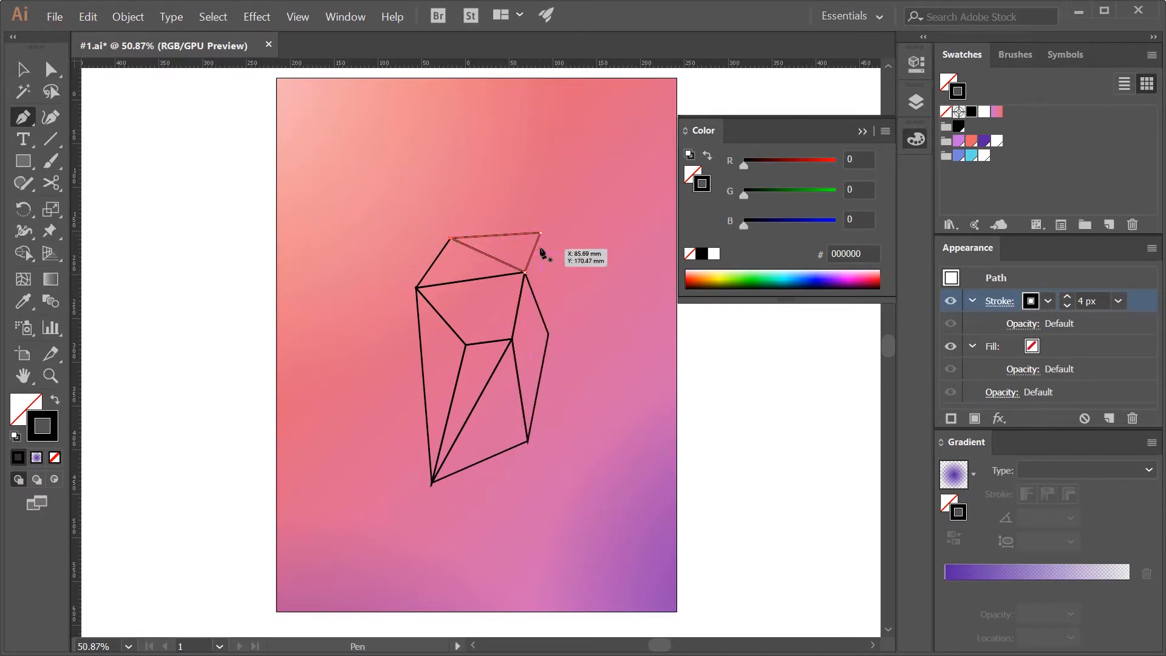
left_click(540, 233)
left_click(548, 334)
left_click(525, 272)
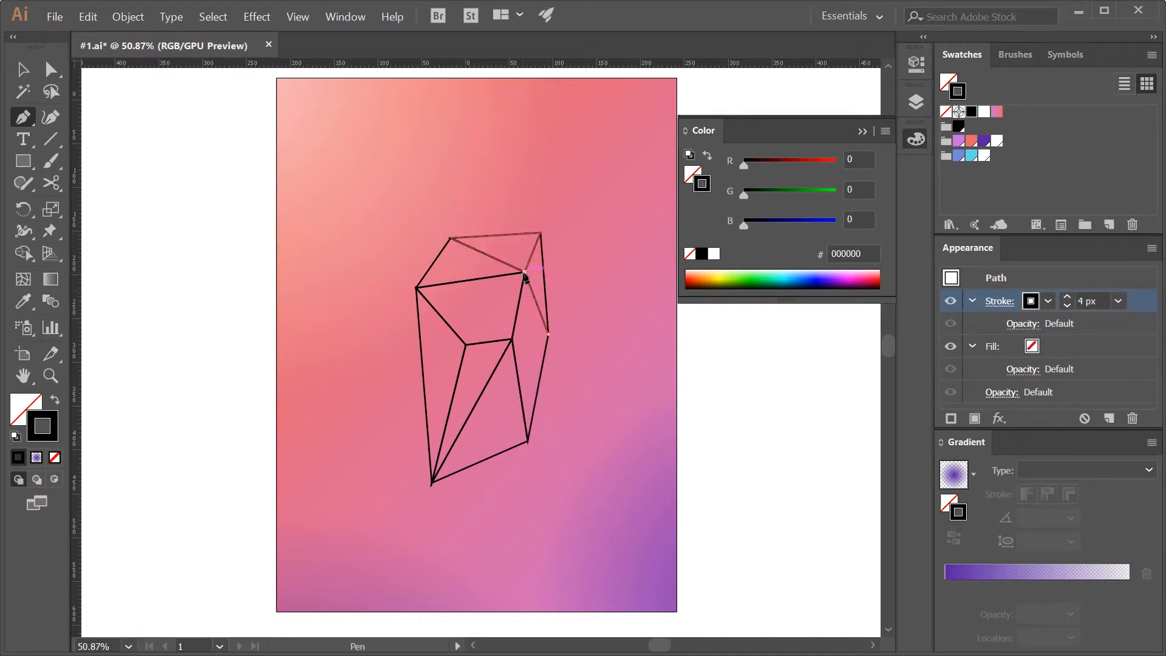
left_click(541, 233)
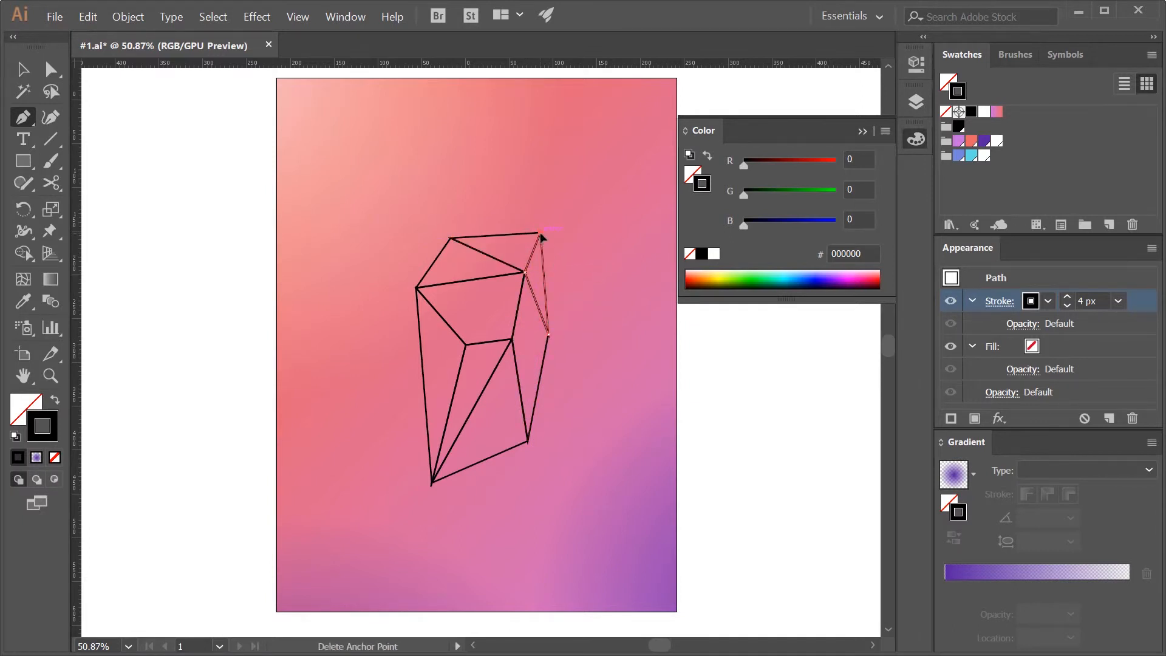
Move the crystal's lower-right corner, bottom tip, inner right vertex and right-side corner downward with Direct Selection
left_click(52, 70)
left_click_drag(514, 425, 528, 467)
left_click(561, 482)
left_click_drag(431, 484, 446, 505)
left_click_drag(499, 324, 520, 350)
left_click_drag(513, 342, 556, 342)
left_click_drag(549, 334, 547, 380)
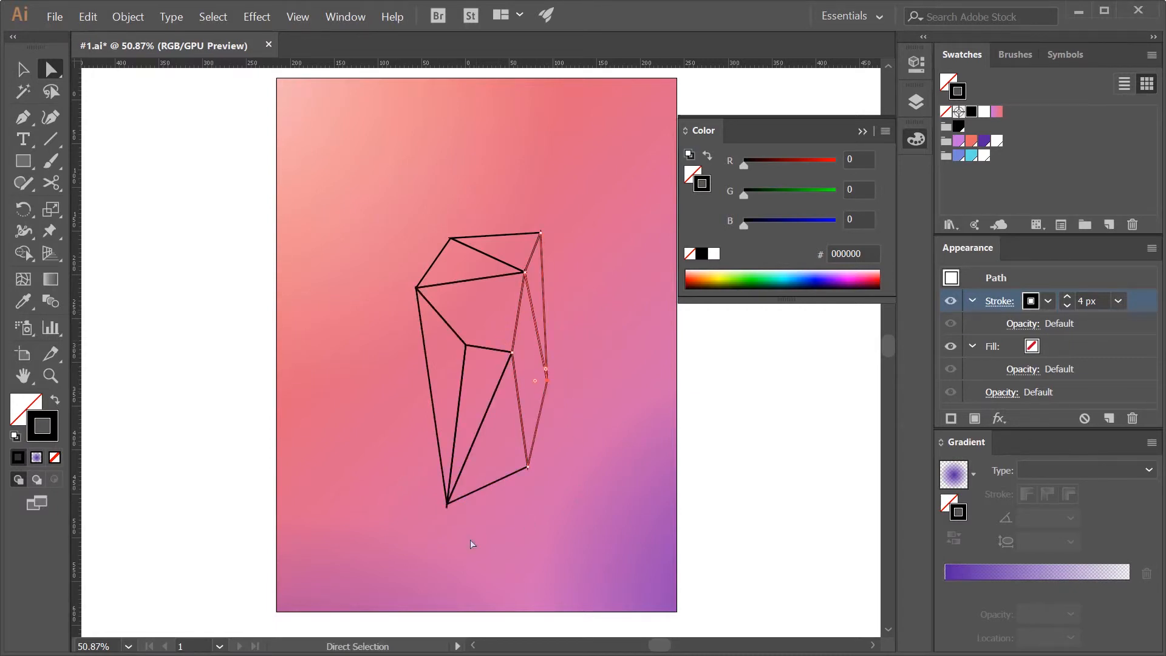
Lengthen the crystal by moving its bottom tip and lower-right corner further down, keeping the joined facets' points together
left_click_drag(447, 505, 435, 525)
left_click(529, 468)
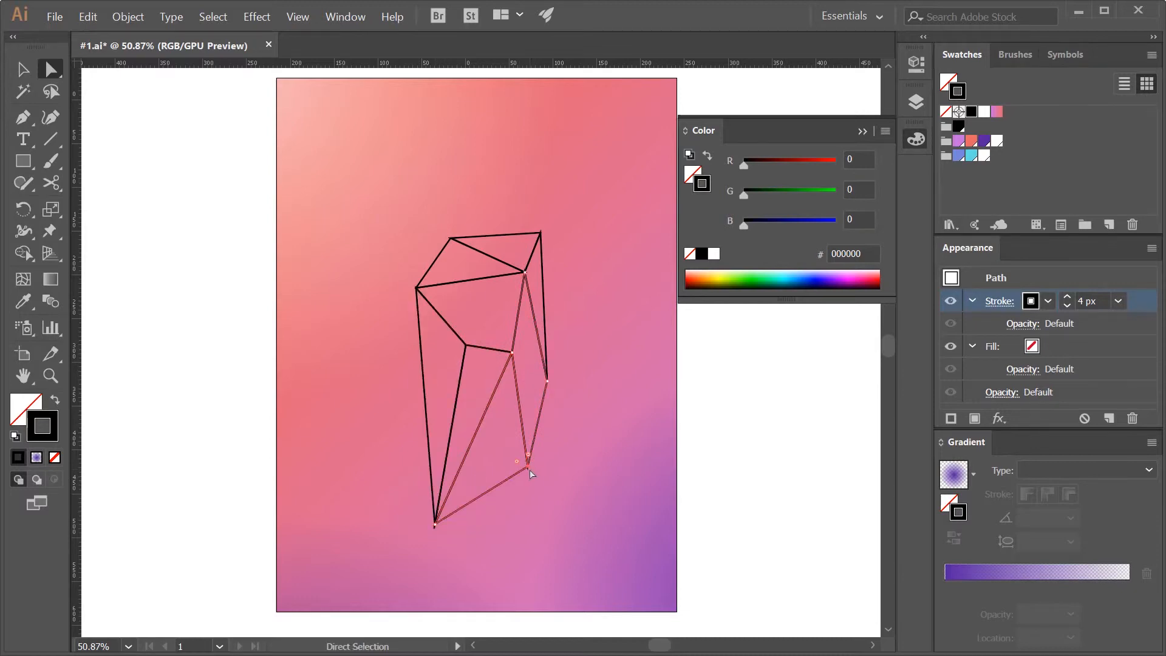
left_click(541, 481)
left_click_drag(530, 470, 527, 495)
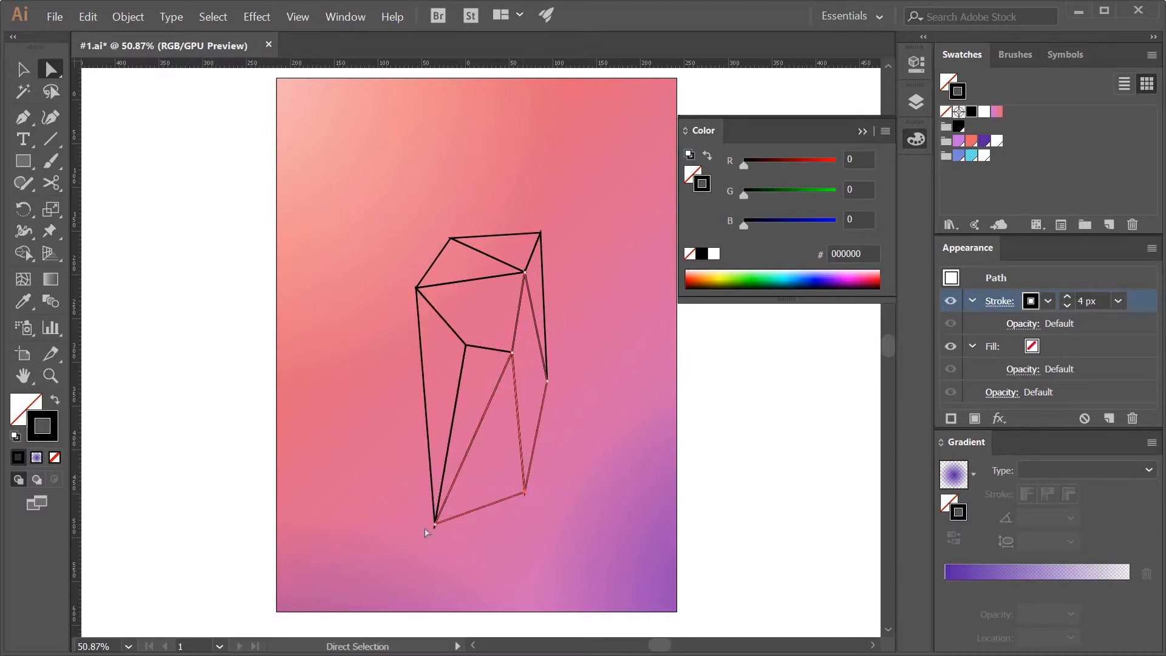
mouse_move(434, 526)
left_mouse_down()
mouse_move(459, 534)
mouse_move(450, 525)
left_mouse_up()
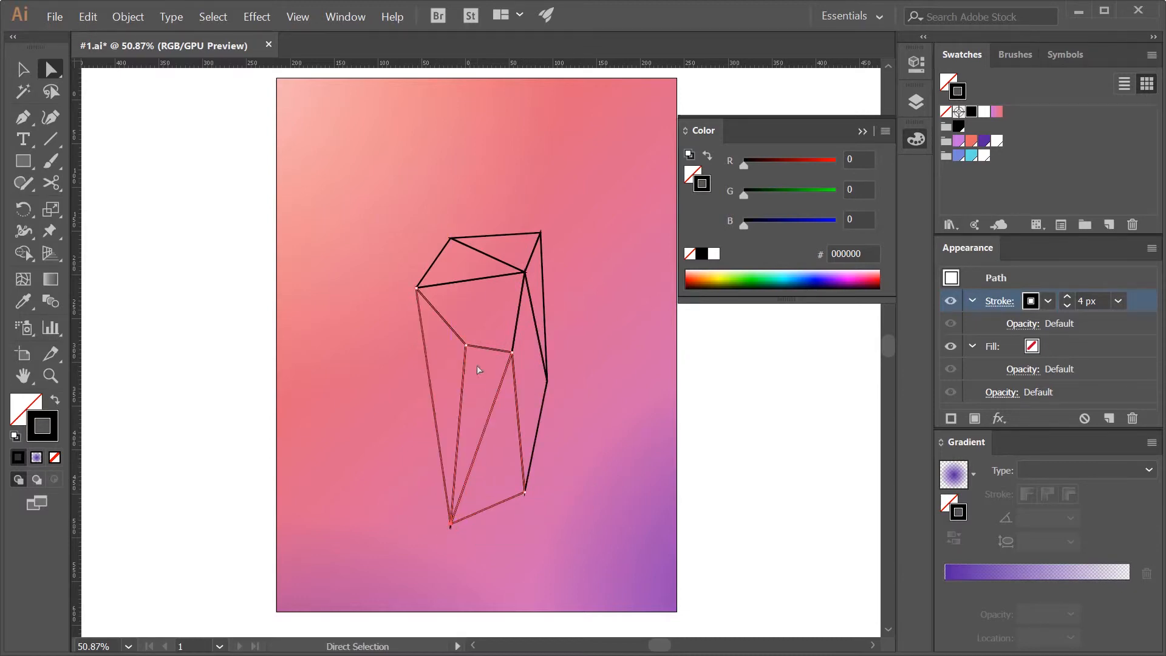
Reshape the crystal by lowering its inner left vertex, top-right corner and left corner, and raising its top-left corner
left_click_drag(466, 345, 456, 369)
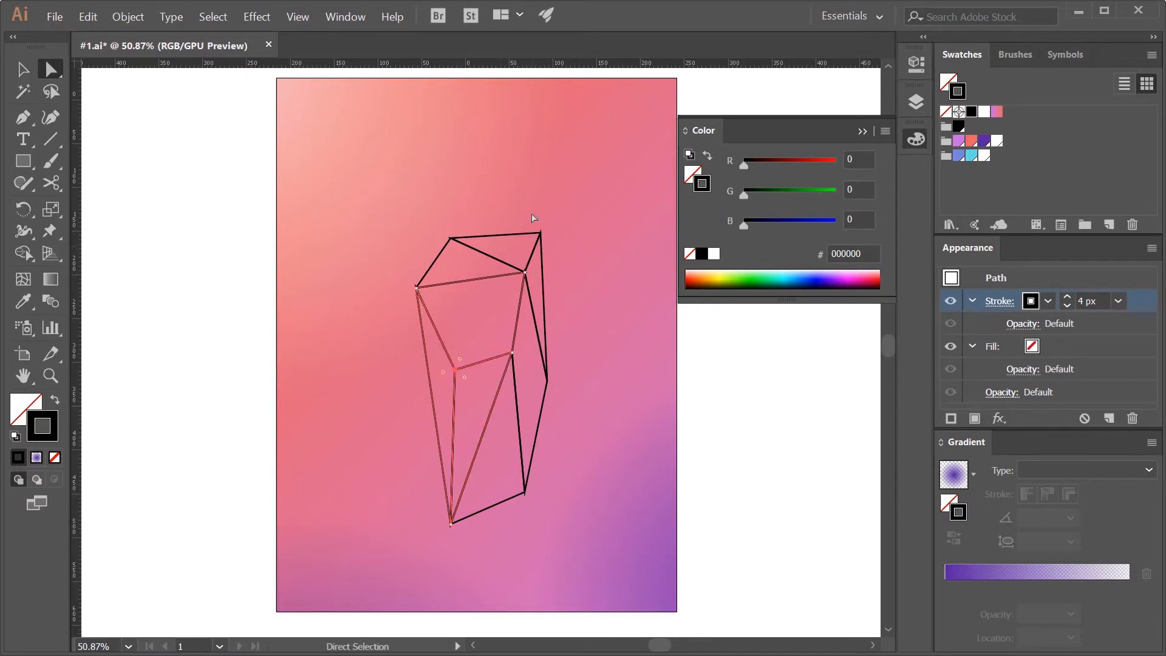
left_click_drag(540, 232, 550, 260)
left_click_drag(418, 217, 468, 249)
left_click_drag(449, 238, 446, 220)
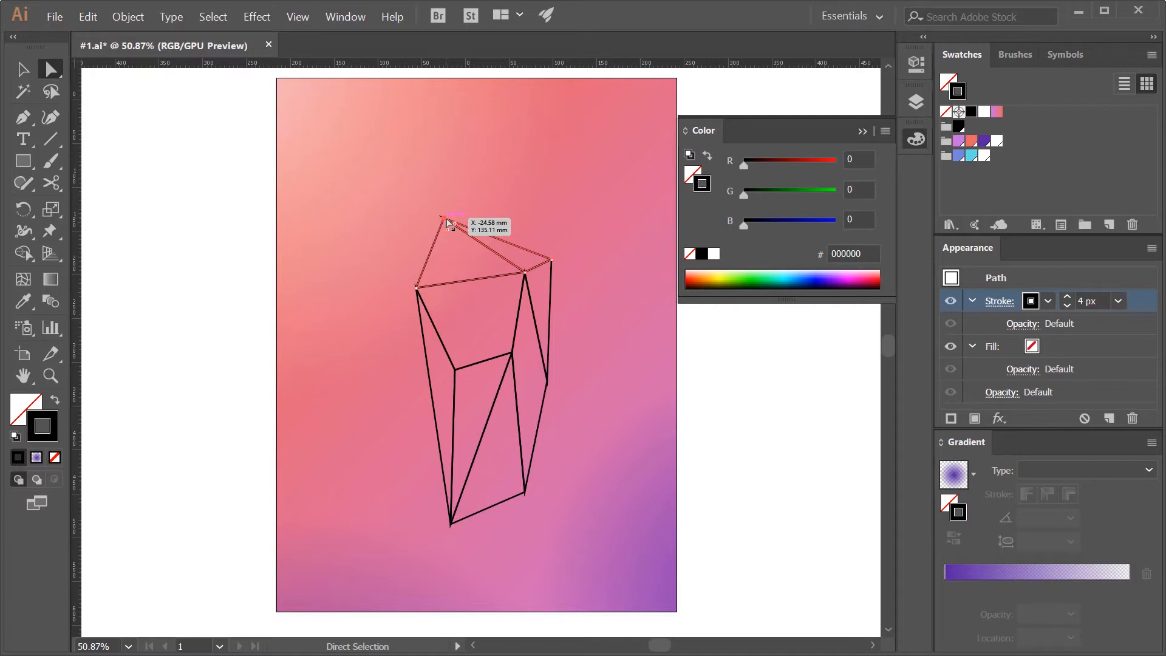
left_click(495, 196)
left_click_drag(406, 277, 419, 312)
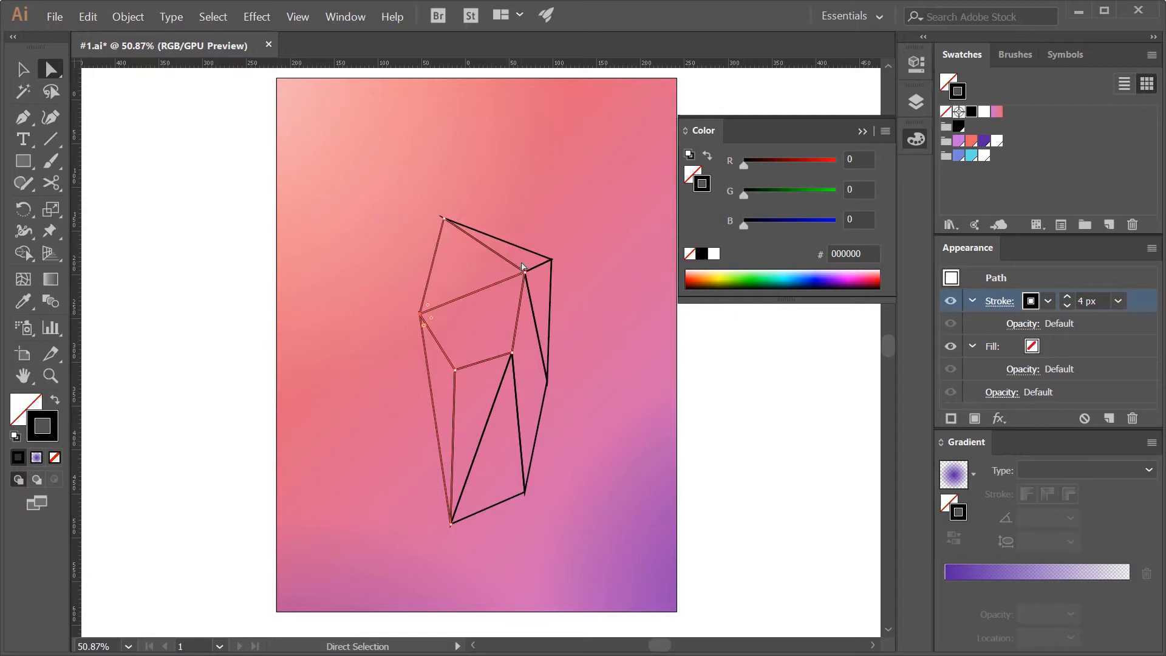
key("v")
left_click(650, 532)
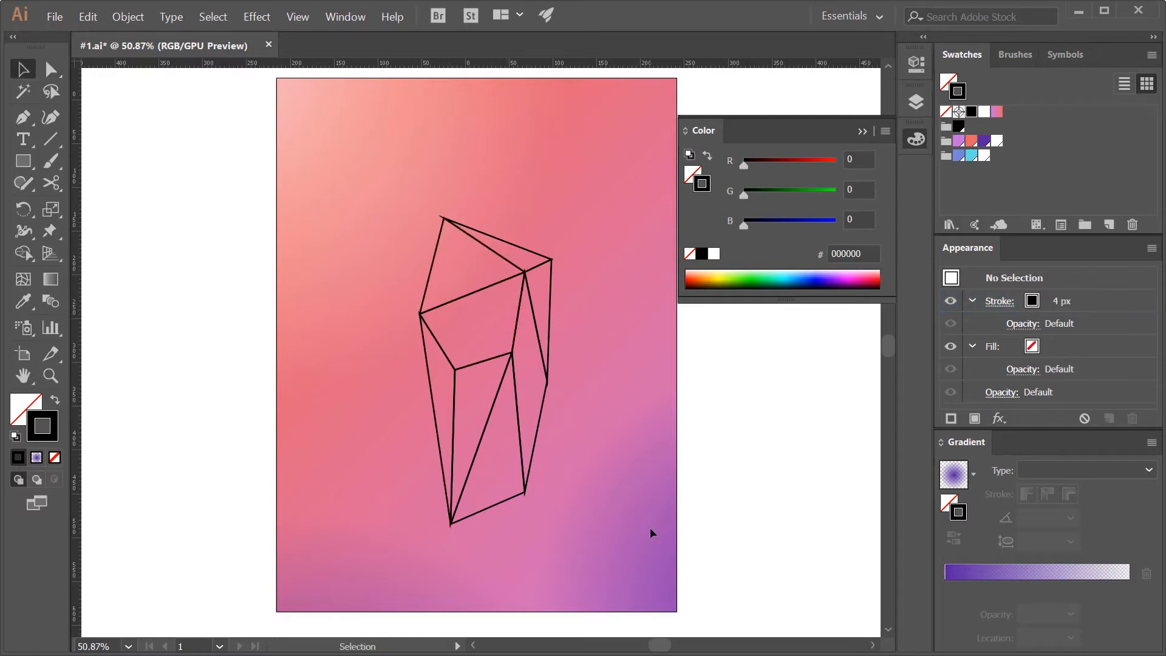
Fill all crystal facets with the radial gradient and set both of its color stops to cyan R=97 G=220 B=229
key("ctrl+a")
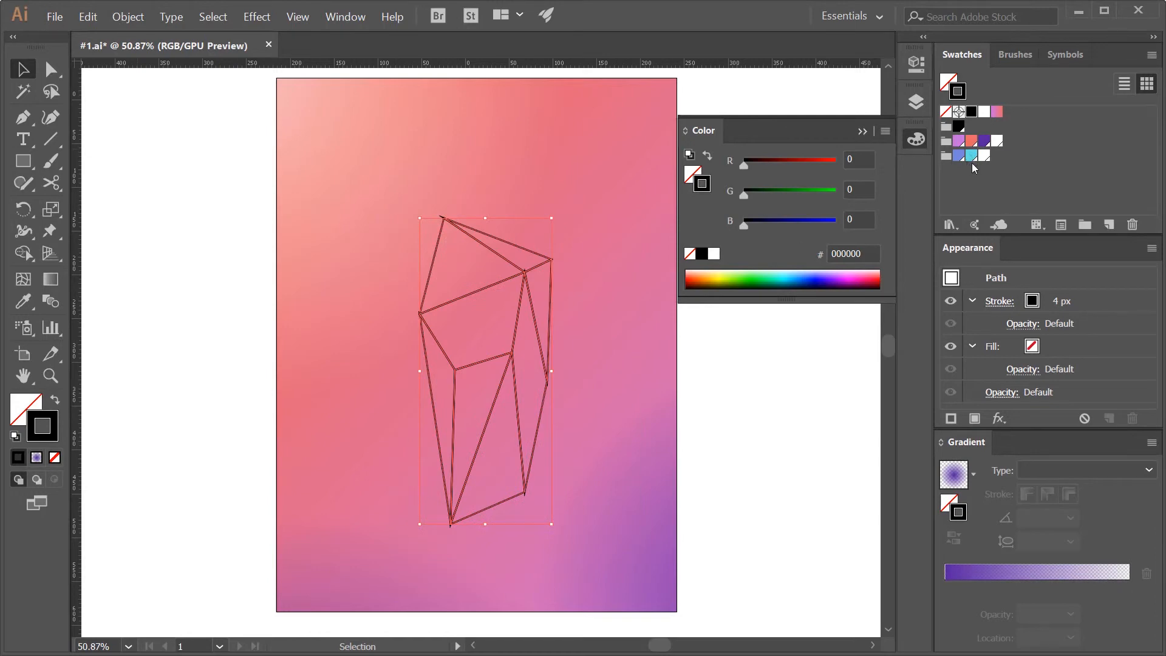
left_click(996, 573)
left_click(946, 589)
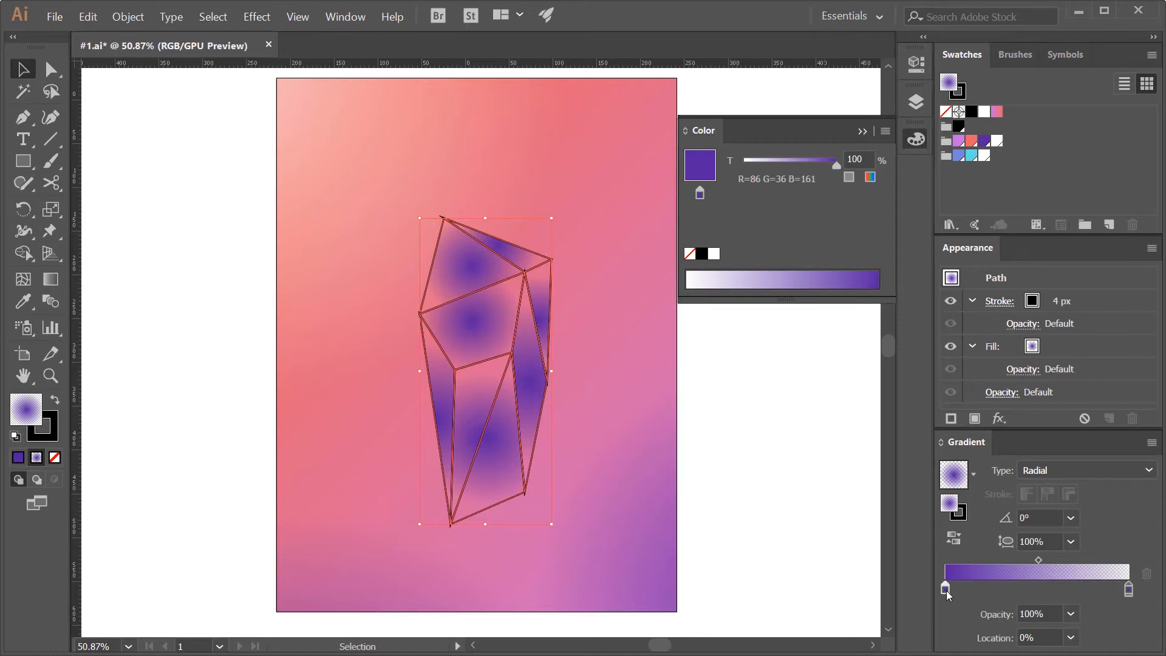
double_click(946, 589)
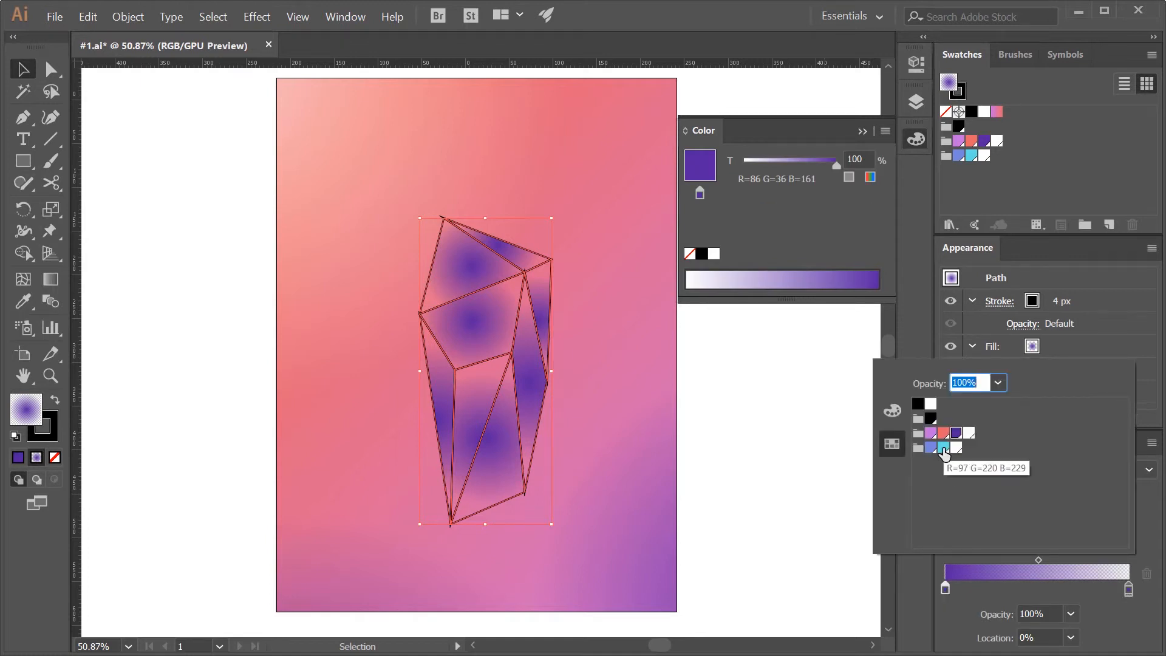
left_click(943, 448)
double_click(1129, 589)
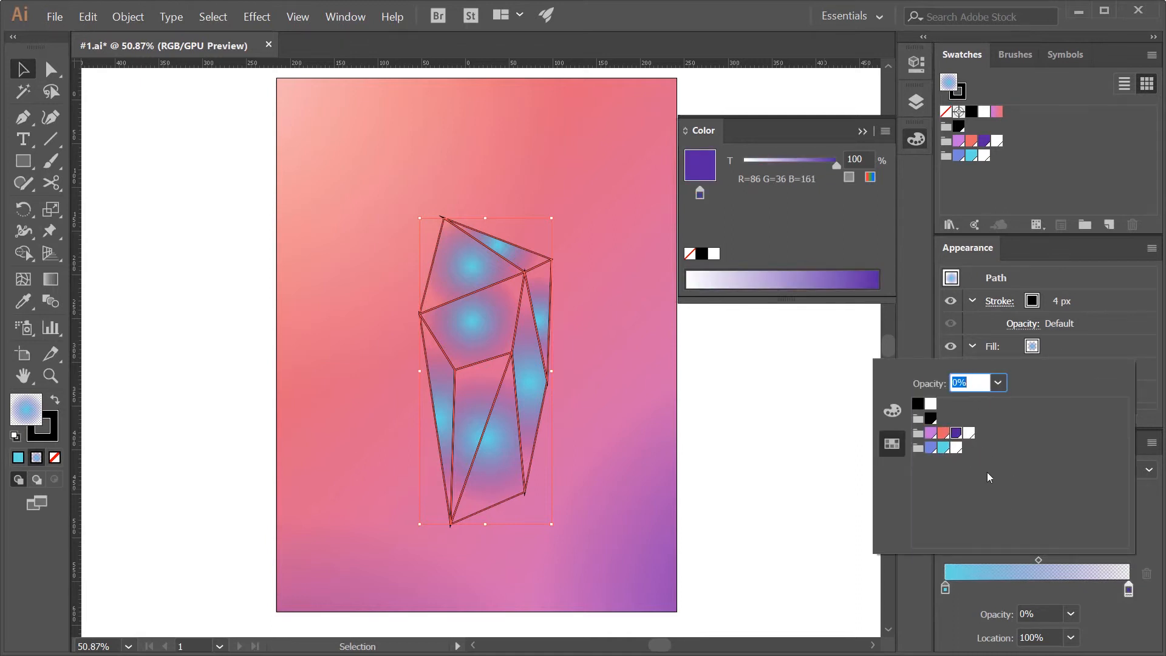
left_click(943, 448)
left_click(1149, 544)
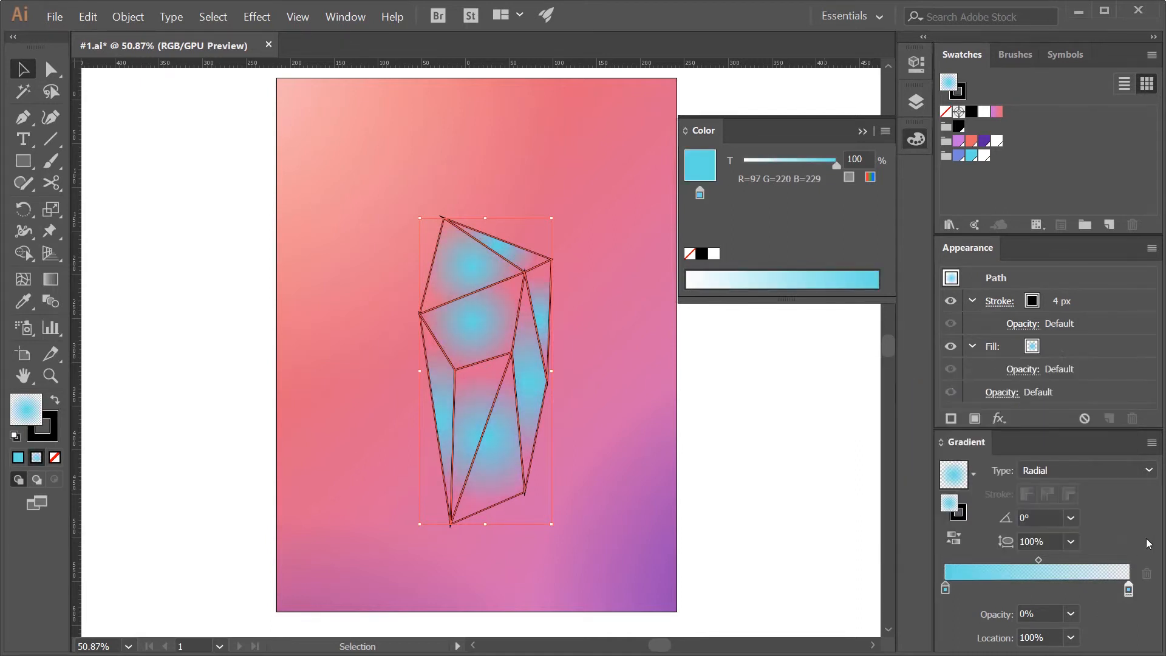
Change the facets' gradient type to Linear and remove the black stroke from the whole crystal
left_click(1149, 473)
left_click(1115, 489)
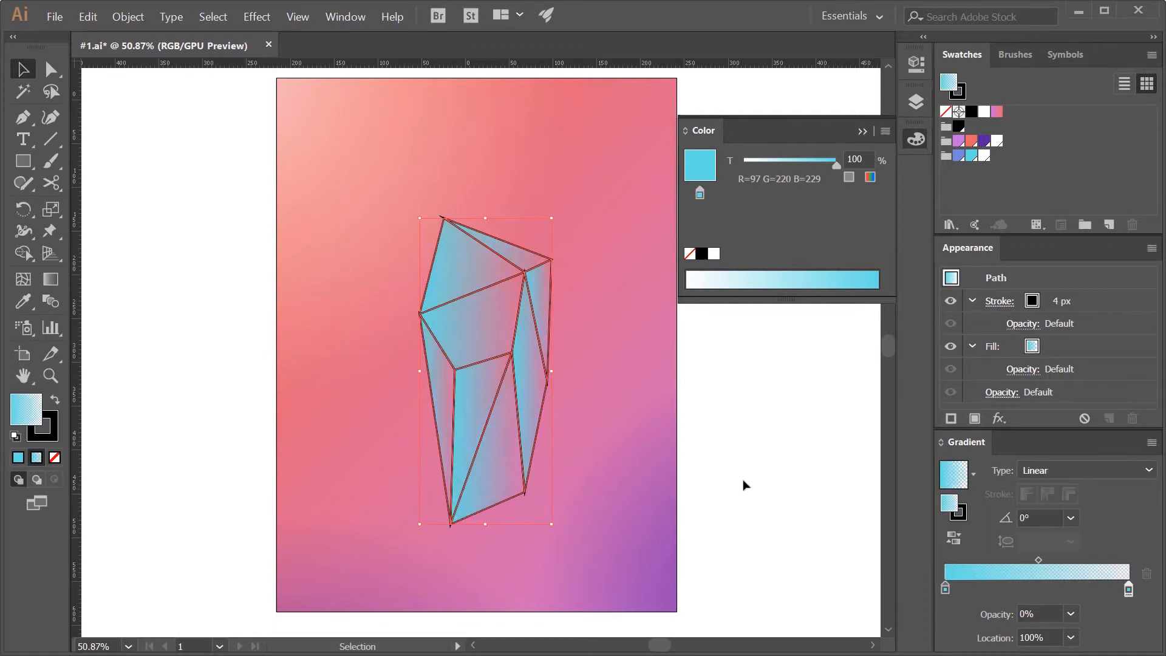
left_click(627, 534)
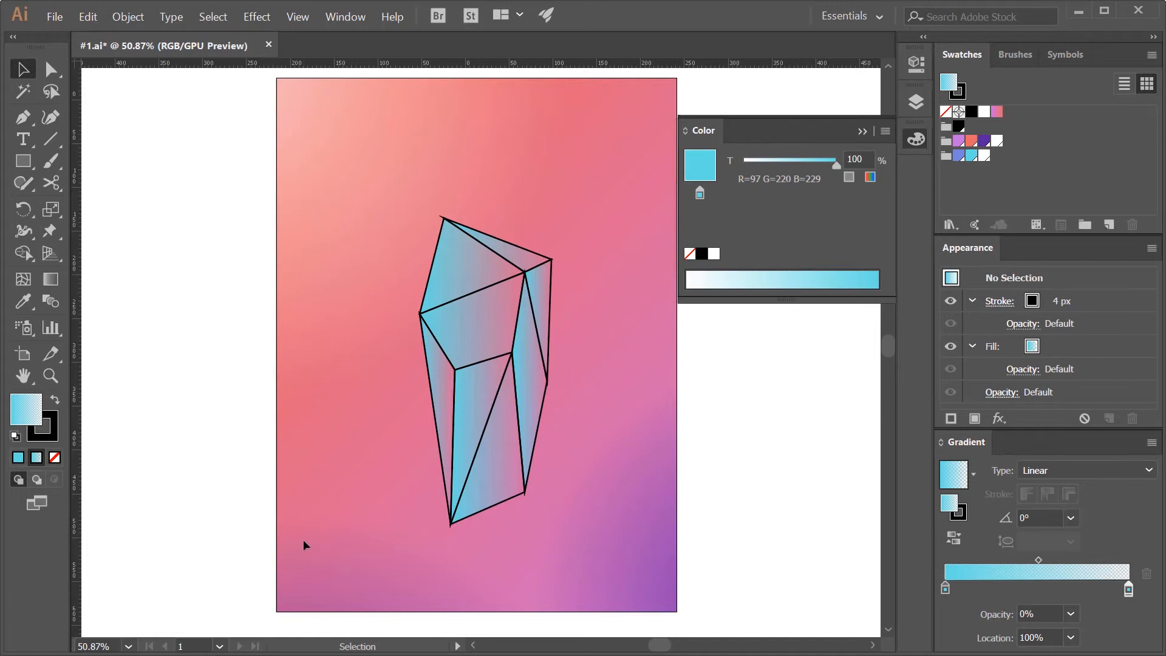
key("ctrl+a")
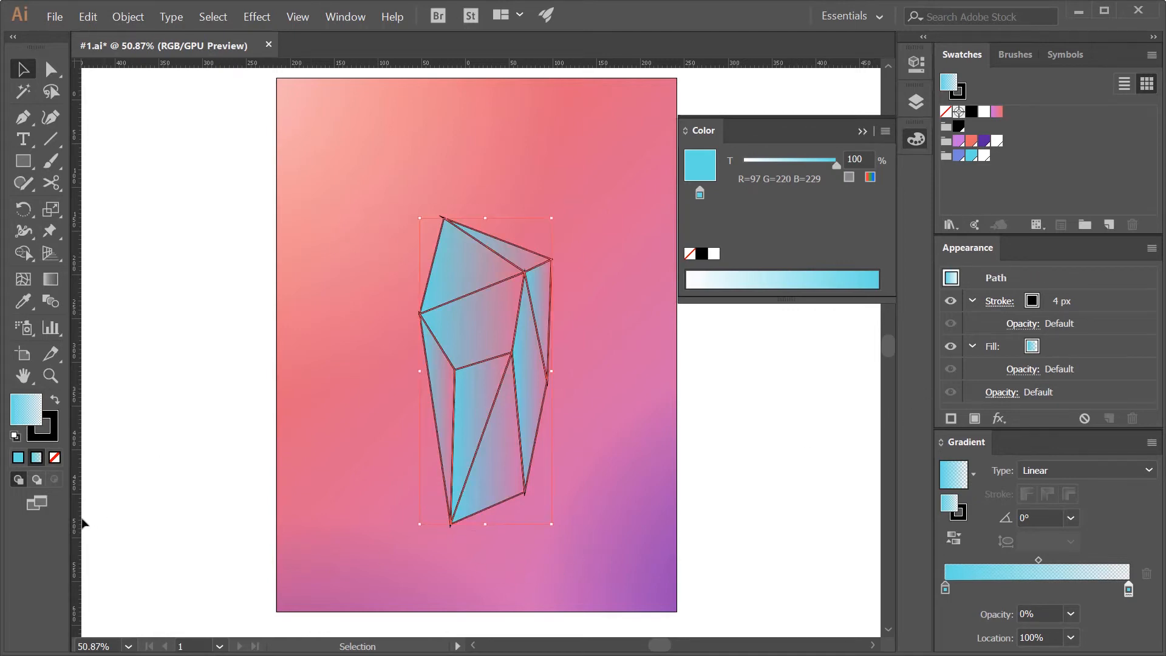
left_click(52, 436)
left_click(54, 460)
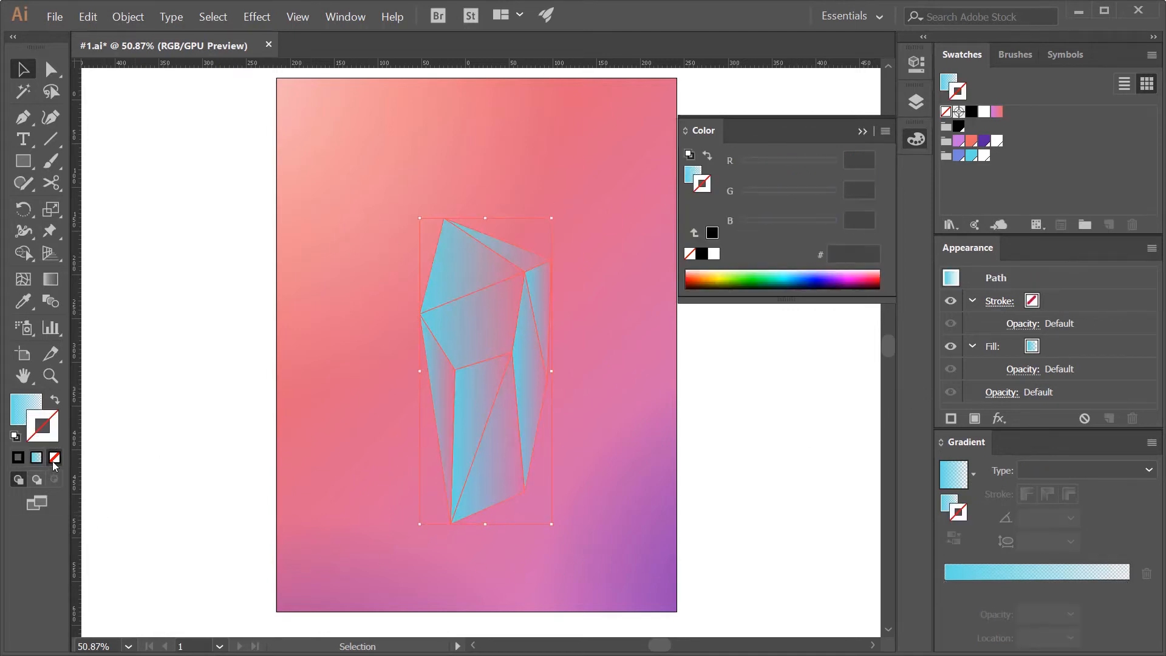
left_click(780, 488)
Set the end stop of the lower triangle's and right-side facets' gradient to blue R=116 G=134 B=220 at 100% opacity
scroll(515, 408, "down", 1)
left_click(522, 319)
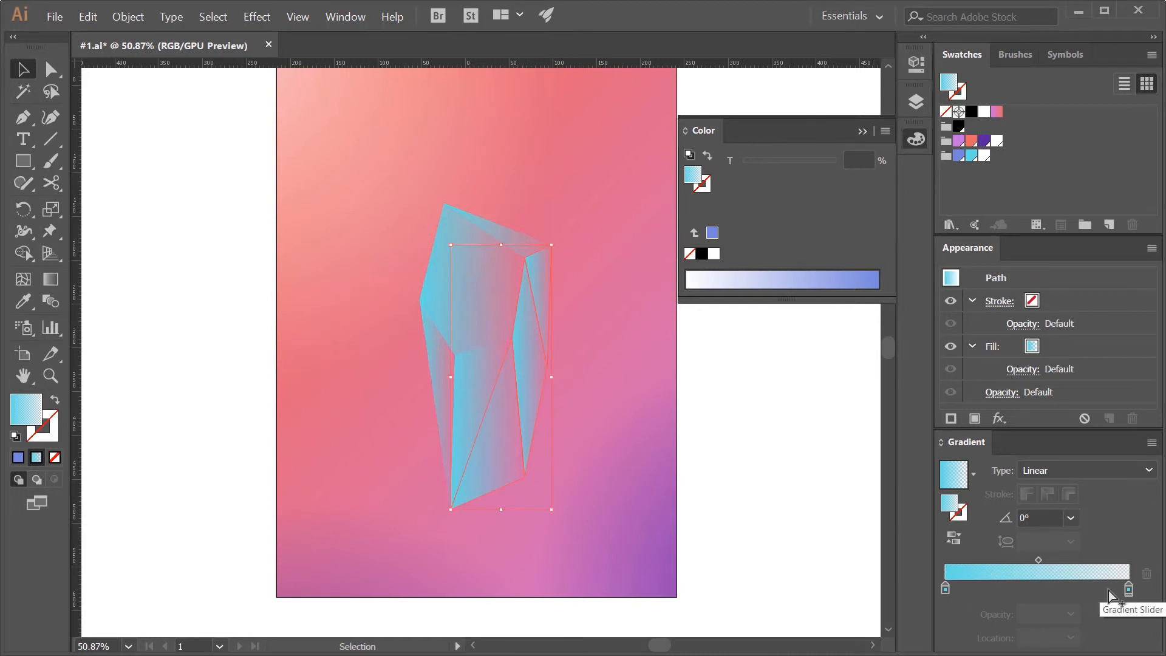
double_click(1128, 589)
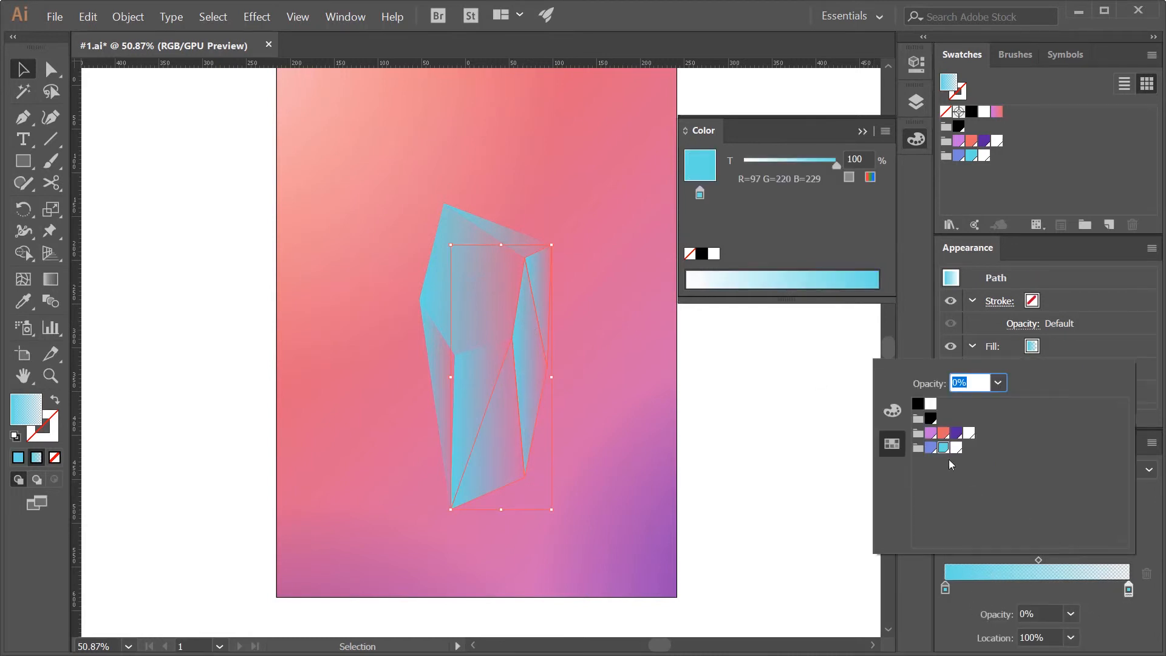
left_click(929, 448)
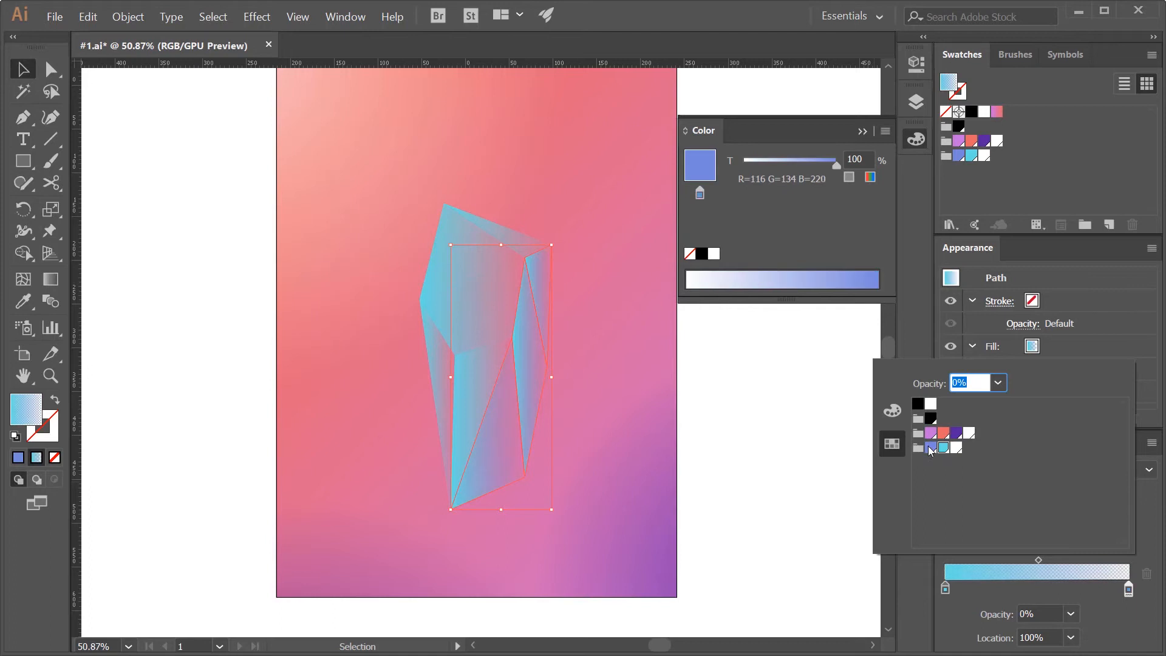
left_click(999, 383)
left_click(1039, 603)
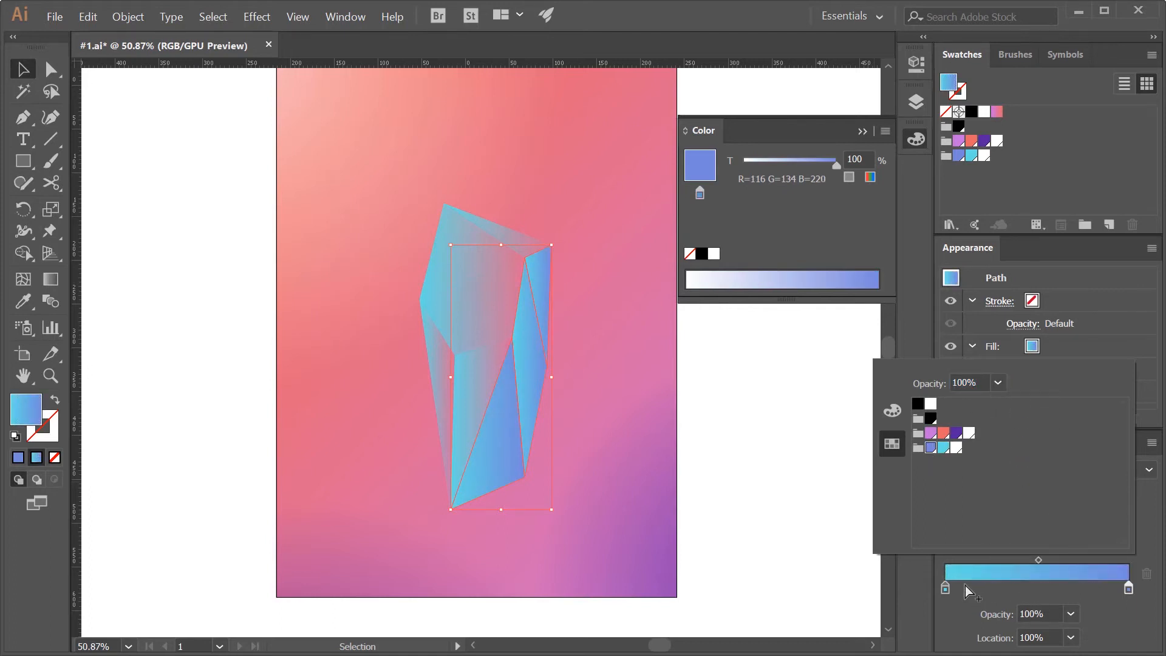
left_click(642, 562)
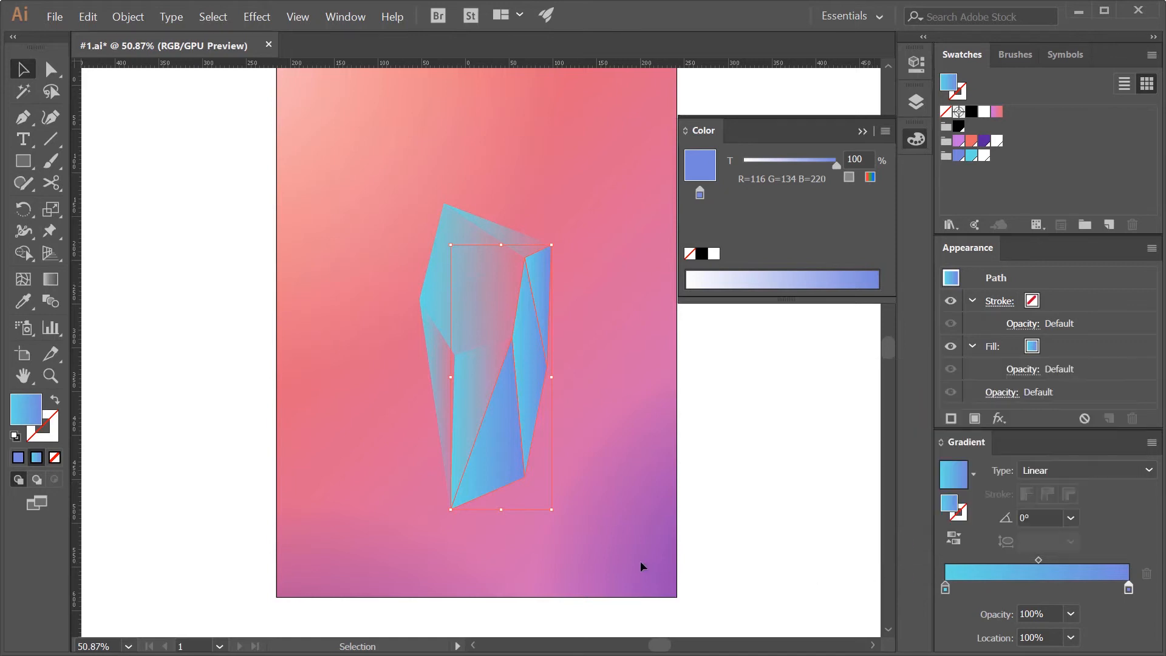
left_click(604, 547)
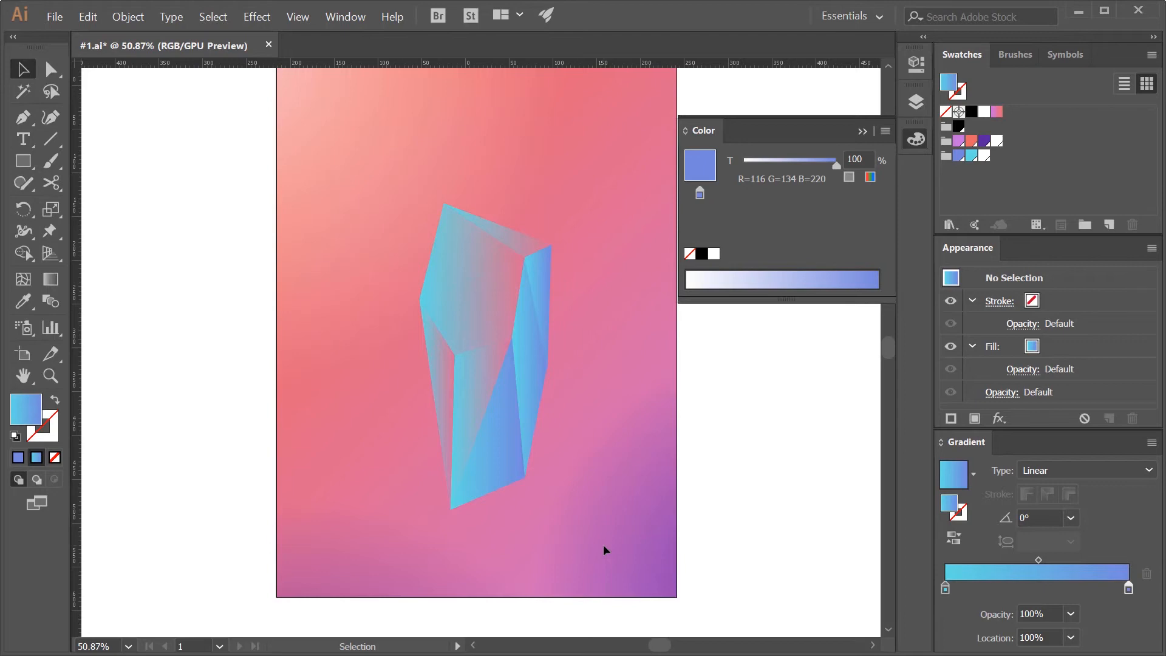
Redirect the gradients of the narrow left facet, central facet and two top facets so they fade toward the crystal's top
left_click(442, 363)
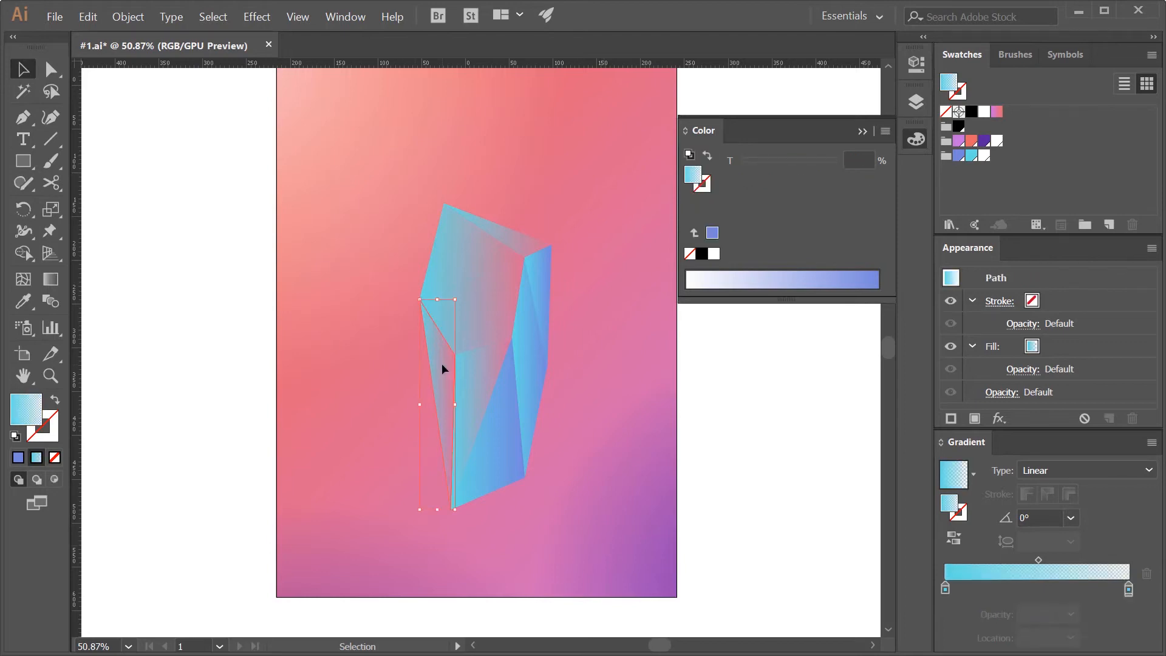
key("g")
mouse_move(431, 478)
left_mouse_down()
mouse_move(439, 344)
mouse_move(468, 265)
mouse_move(418, 241)
left_mouse_up()
left_click(482, 327, "ctrl")
left_click(458, 252, "ctrl")
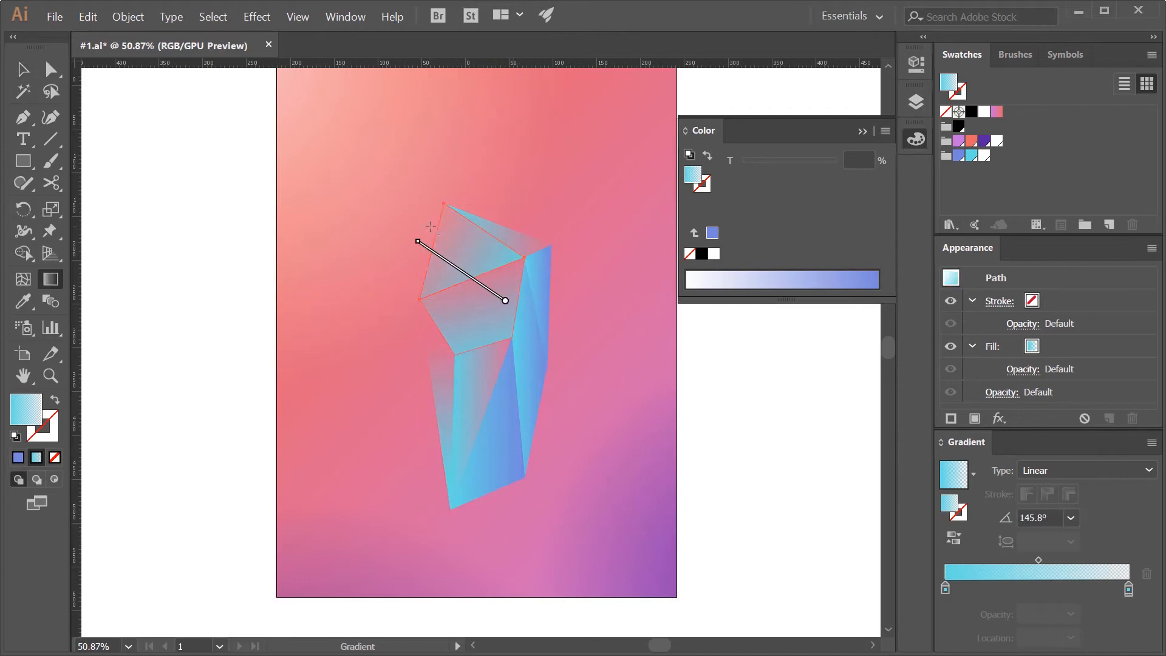
left_click(512, 239, "ctrl")
left_click_drag(541, 283, 484, 191)
Redirect the gradients of the lower triangle and the two right-side facets to run downward from cyan to blue
left_click(495, 450, "ctrl")
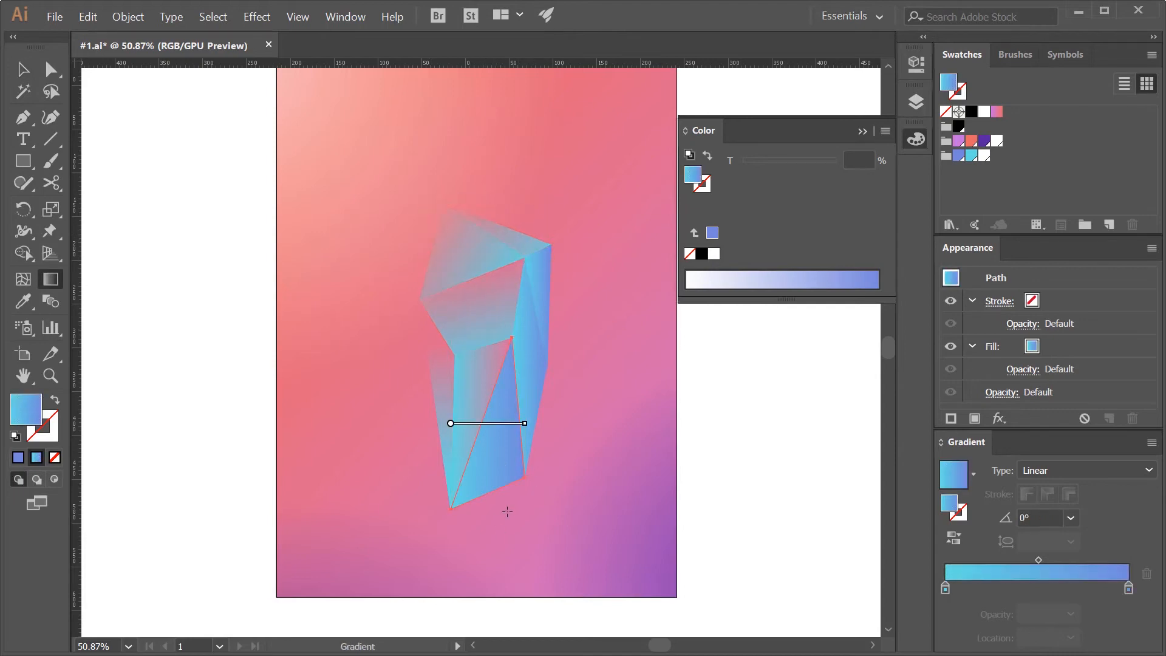
mouse_move(500, 494)
left_mouse_down()
mouse_move(466, 370)
mouse_move(510, 449)
left_mouse_up()
key("v")
left_click(524, 331)
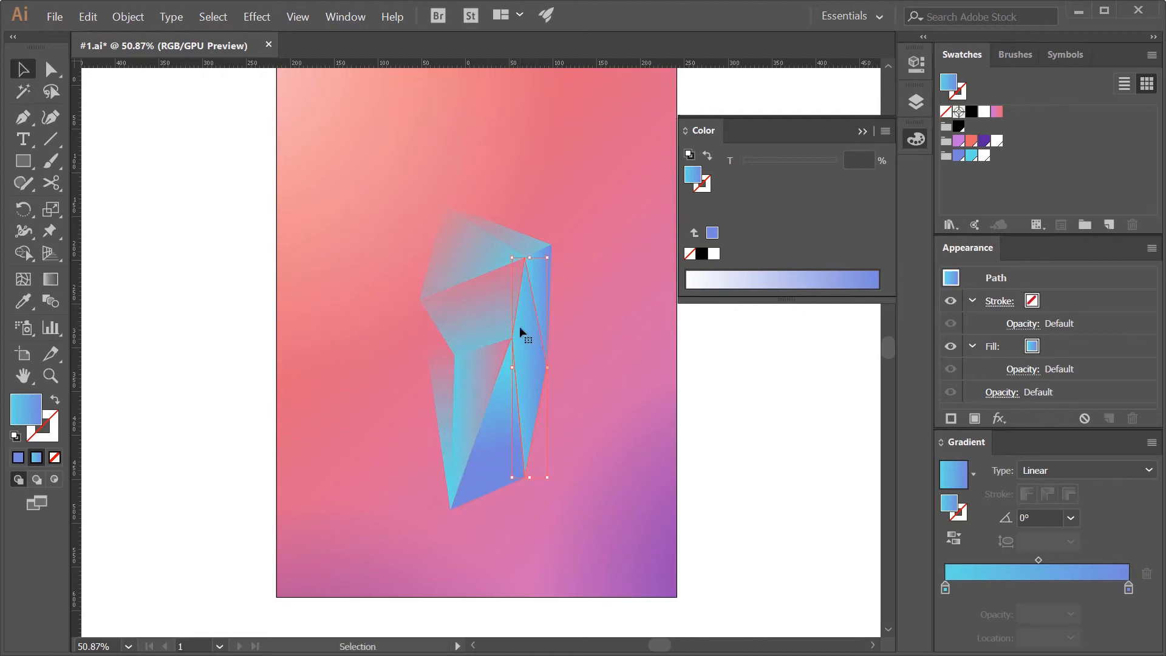
key("g")
left_click_drag(496, 308, 539, 385)
key("v")
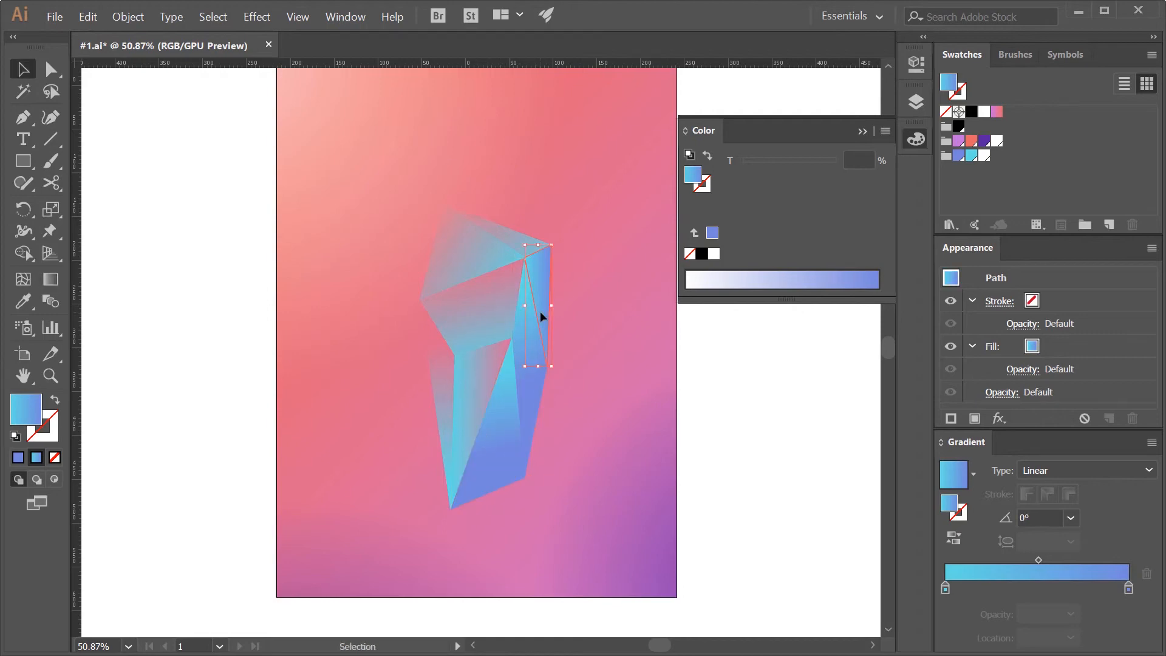
key("g")
left_click_drag(534, 238, 551, 310)
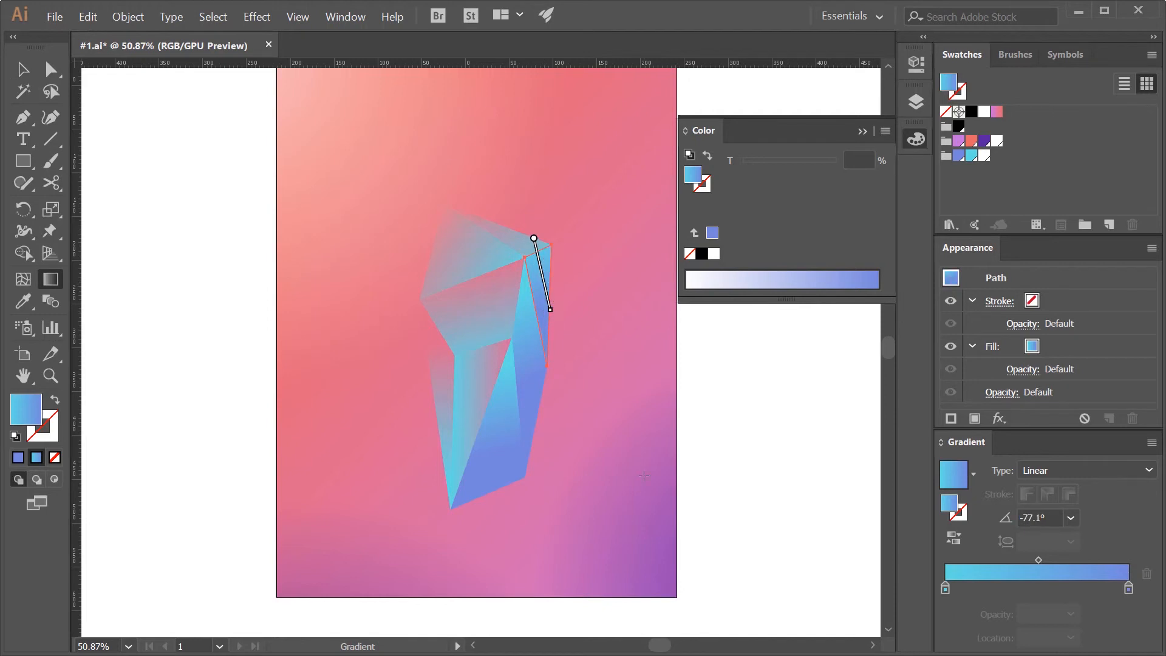
key("v")
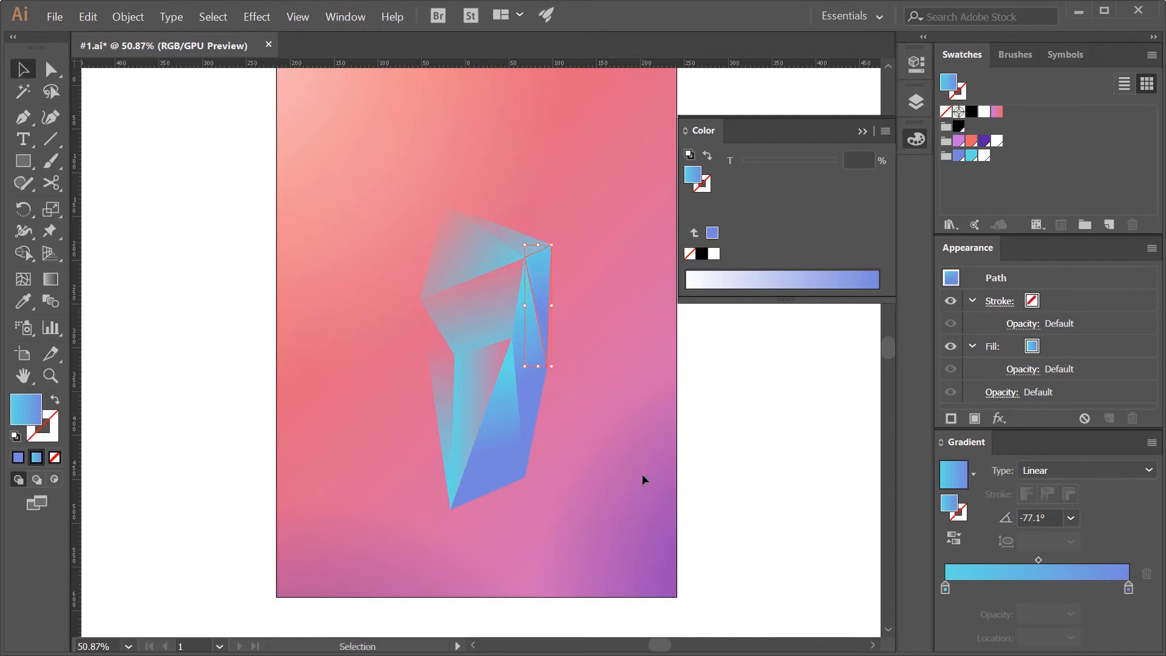
Angle the central facet's gradient at about 133.5° so it fades from its lower right corner toward the upper left
left_click(490, 314)
key("g")
left_click_drag(510, 319, 421, 264)
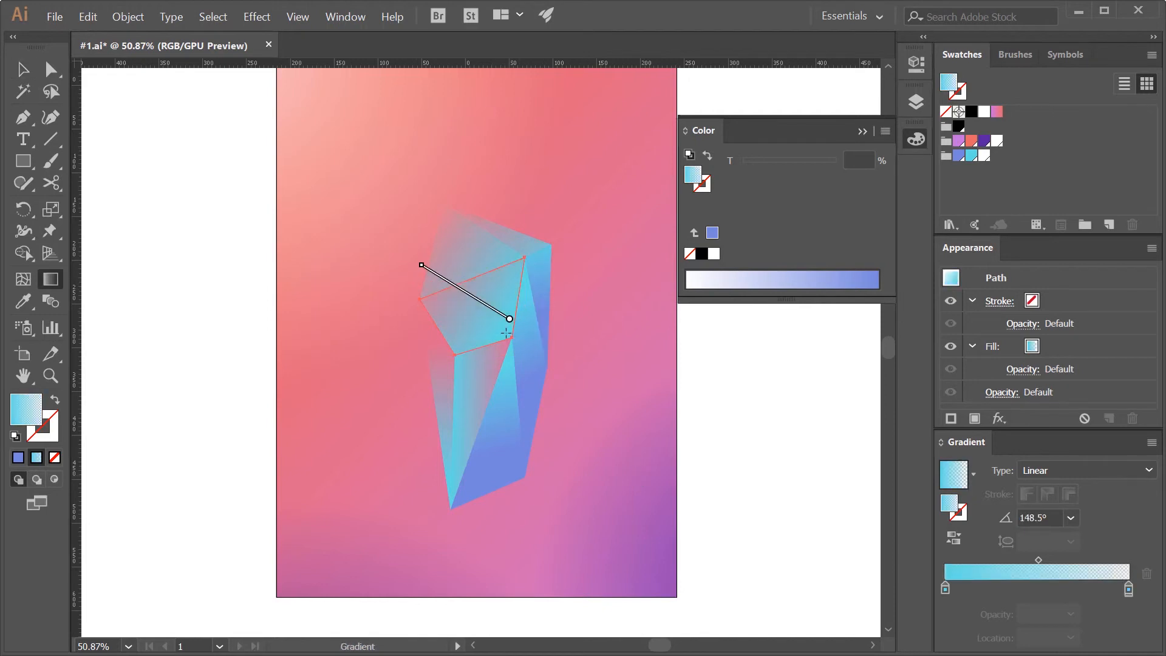
mouse_move(509, 327)
left_mouse_down()
mouse_move(452, 287)
mouse_move(451, 265)
left_mouse_up()
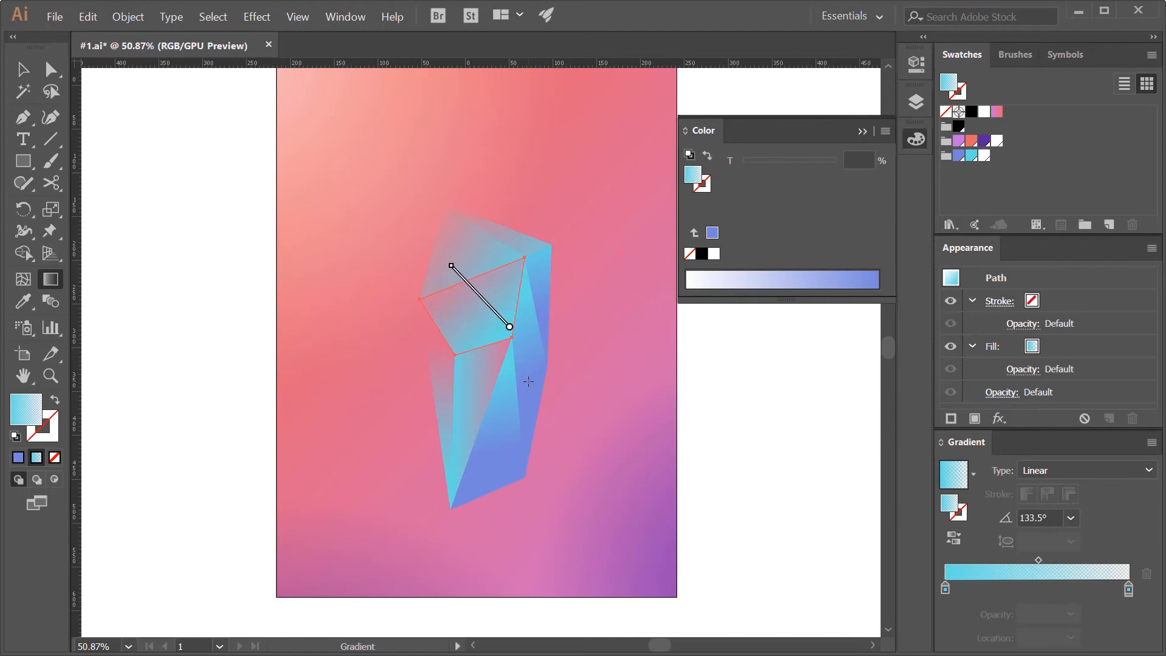
Run the narrow left facet's gradient upward at about 97°, with solid cyan at the lower end, and deselect it
key("v")
left_click(447, 403)
key("g")
left_click_drag(455, 441, 427, 328)
left_click_drag(457, 453, 427, 322)
left_click_drag(459, 482, 435, 308)
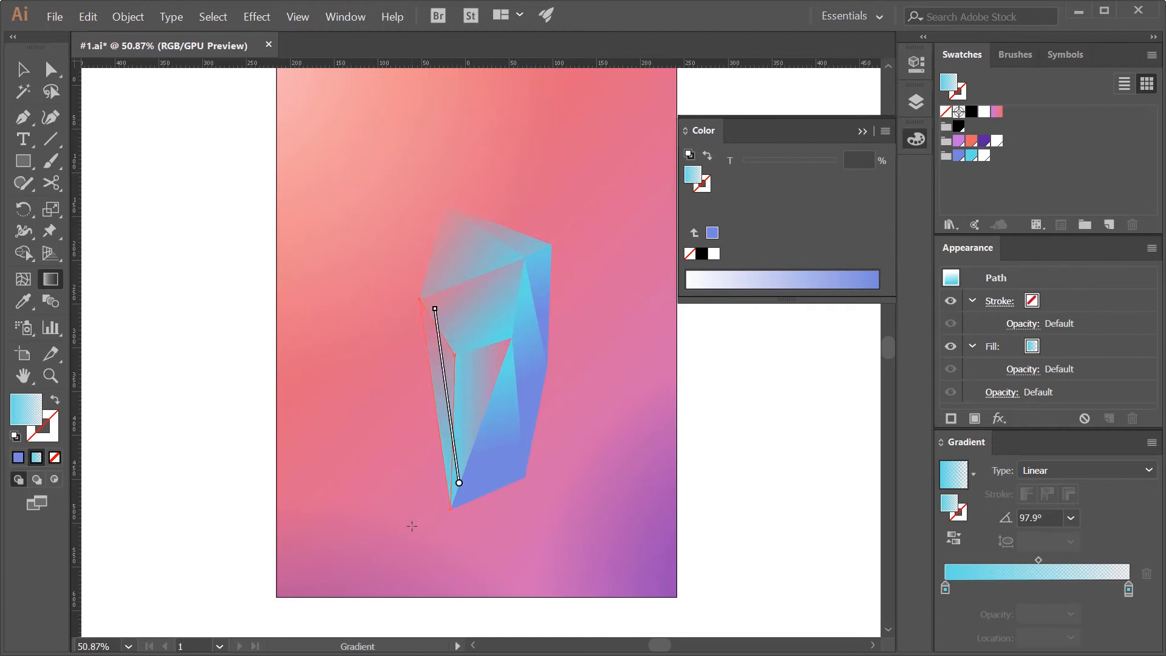
left_click_drag(441, 401, 433, 246)
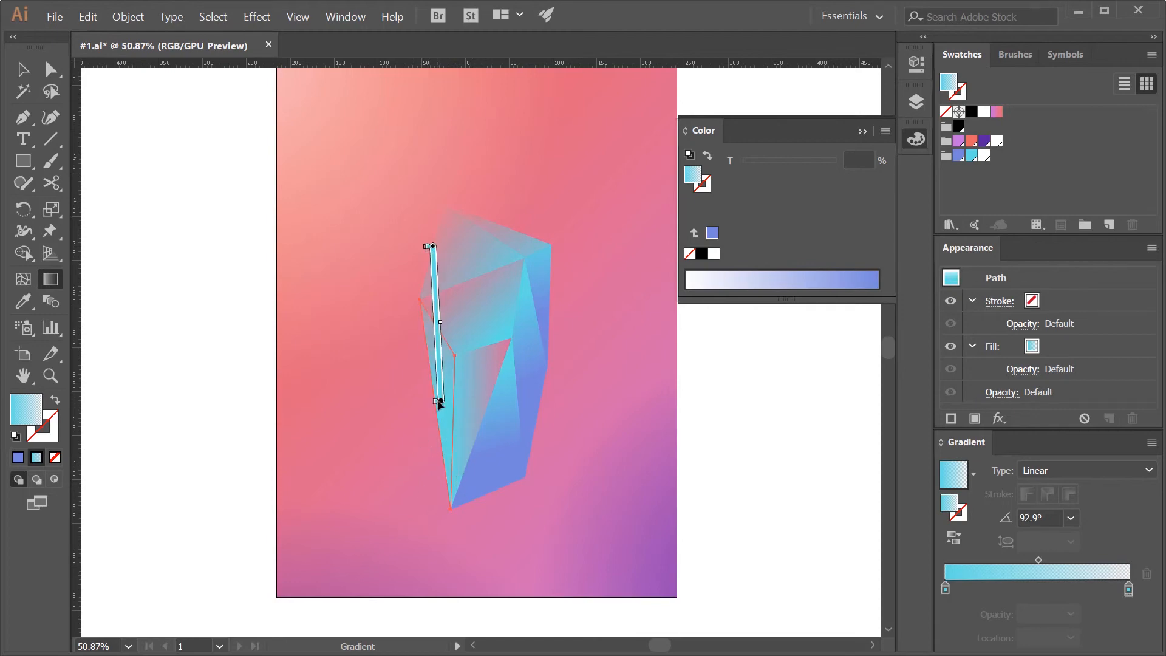
left_click_drag(448, 422, 434, 307)
key("v")
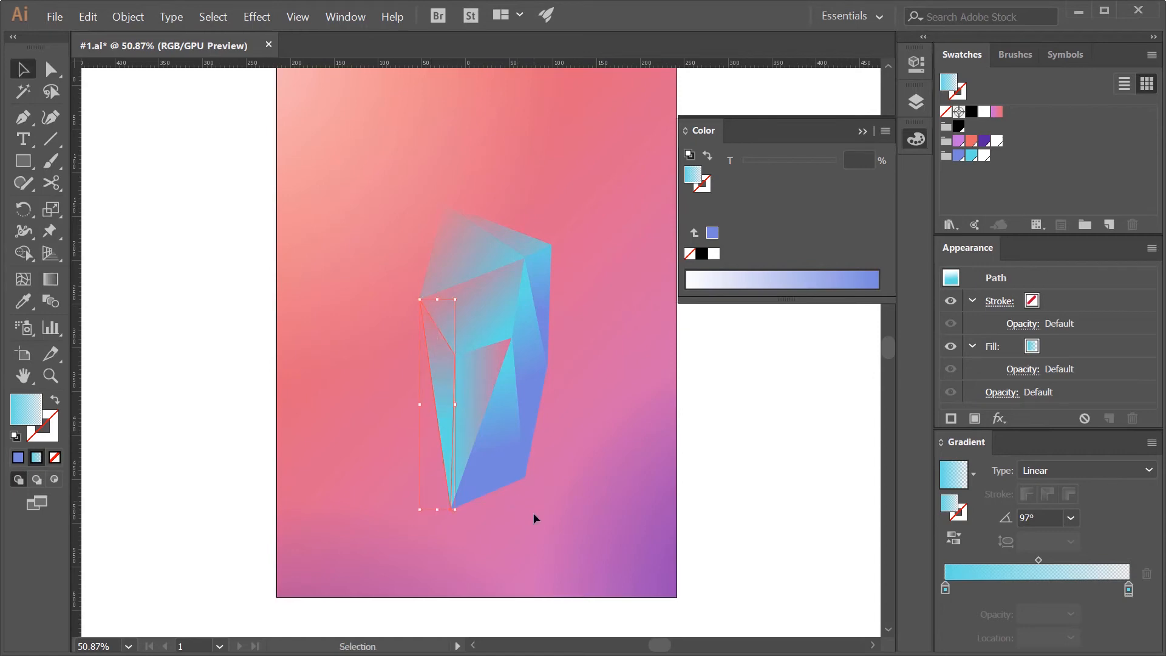
left_click(534, 513)
Recolor both stops of the cyan-to-transparent gradient white, keeping 100% opacity at the start and 0% at the end
left_click(946, 574)
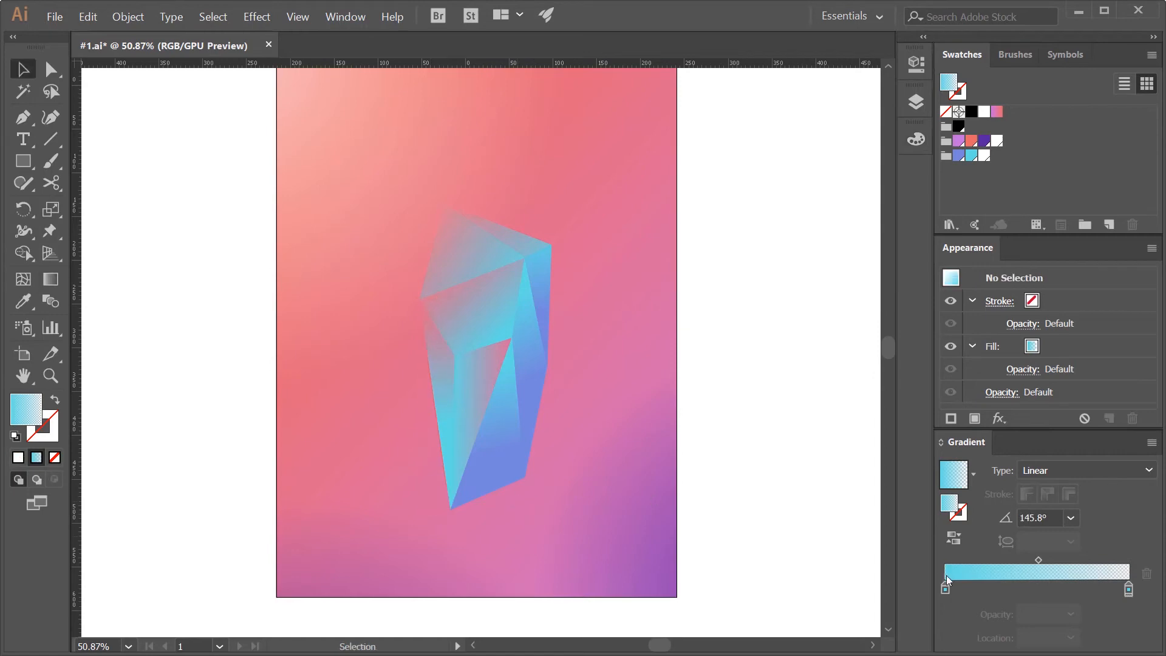
double_click(945, 585)
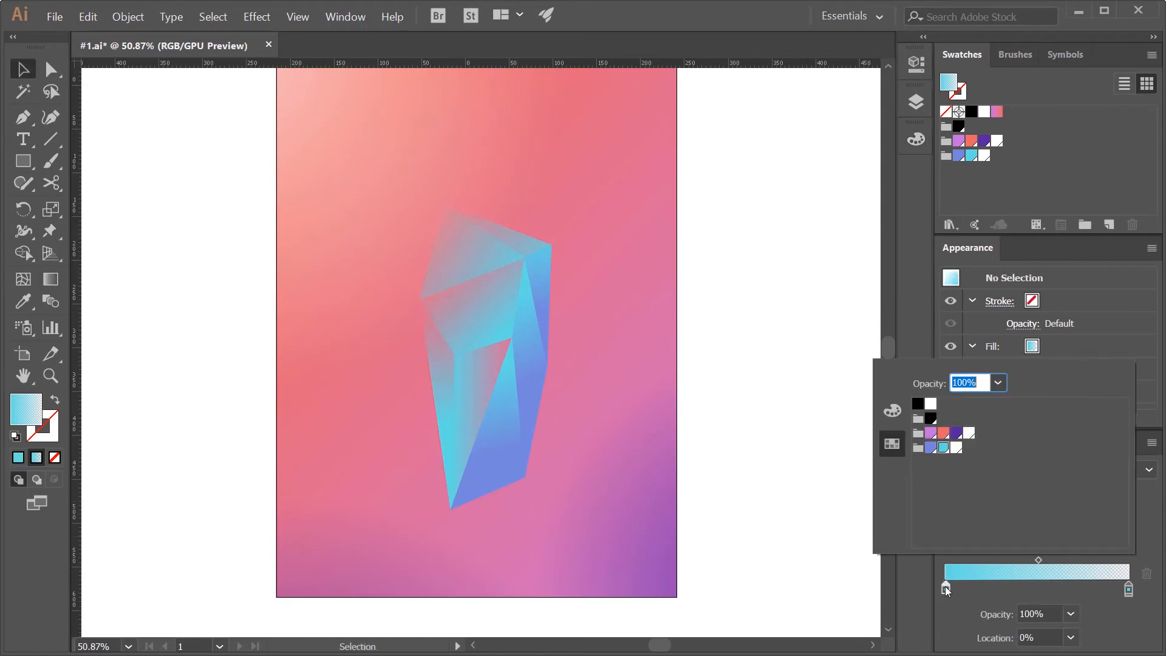
left_click(955, 449)
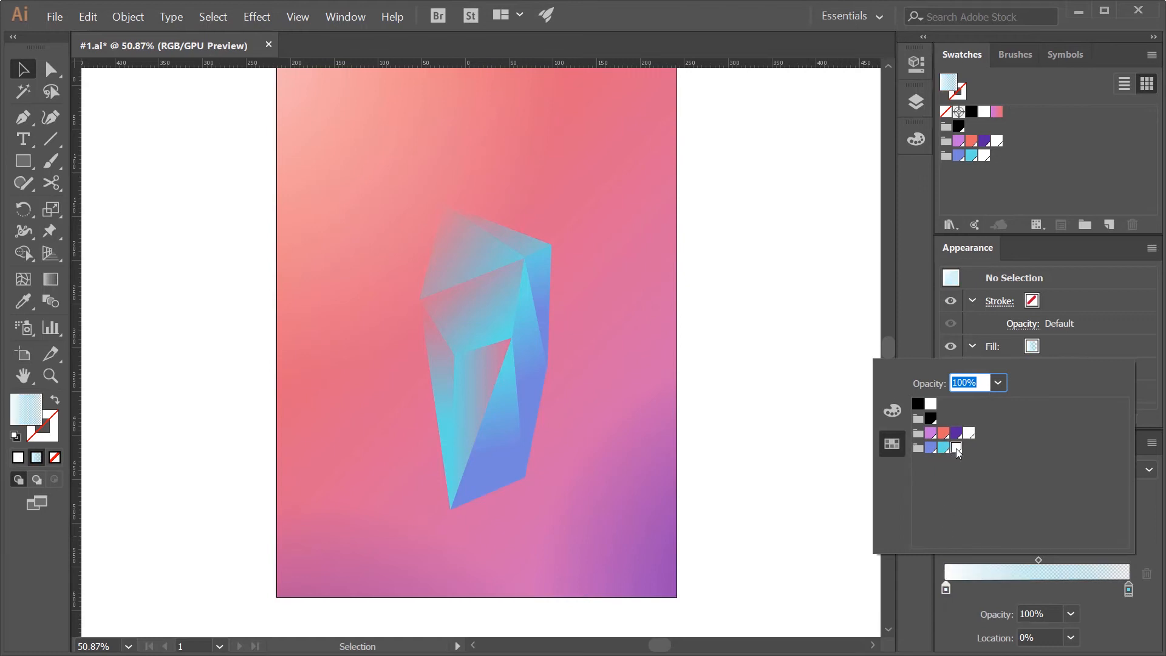
left_click(1129, 589)
double_click(1128, 589)
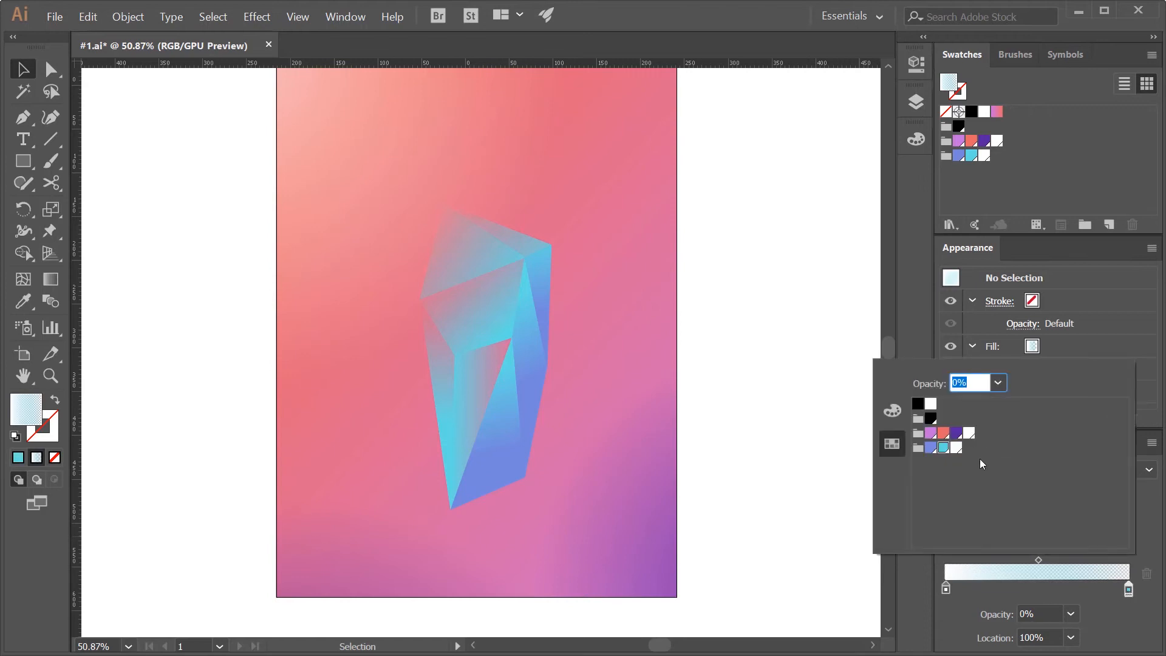
left_click(956, 449)
left_click(957, 628)
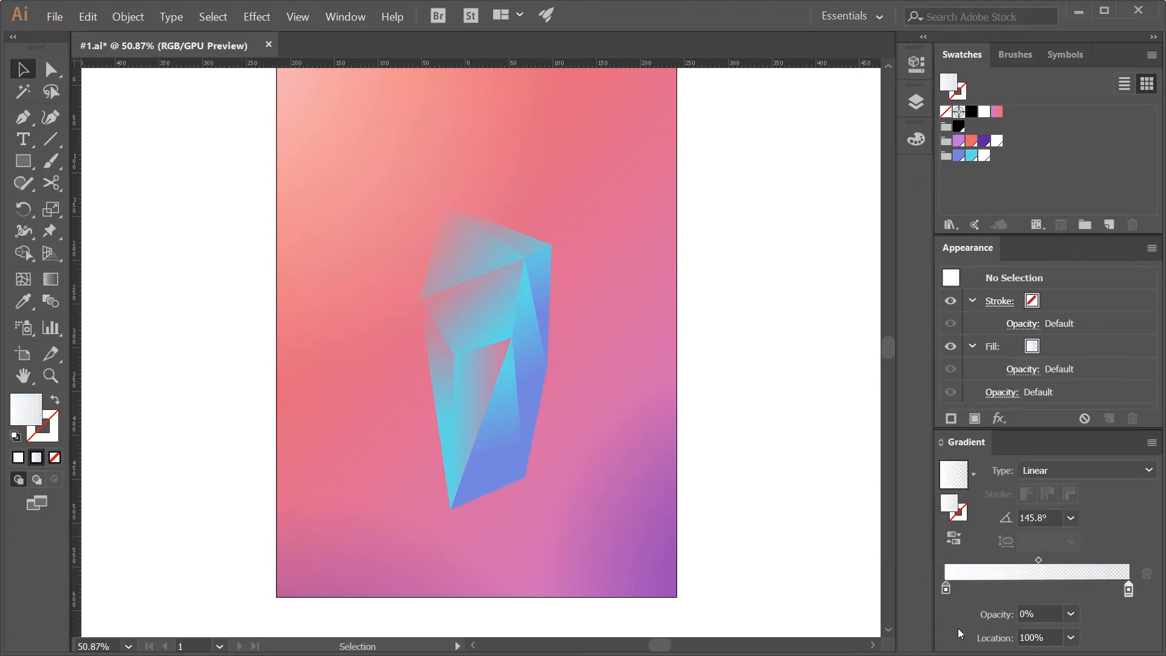
Save the white-to-transparent gradient as a new swatch named Blanco
left_click(1110, 225)
type("Blanco")
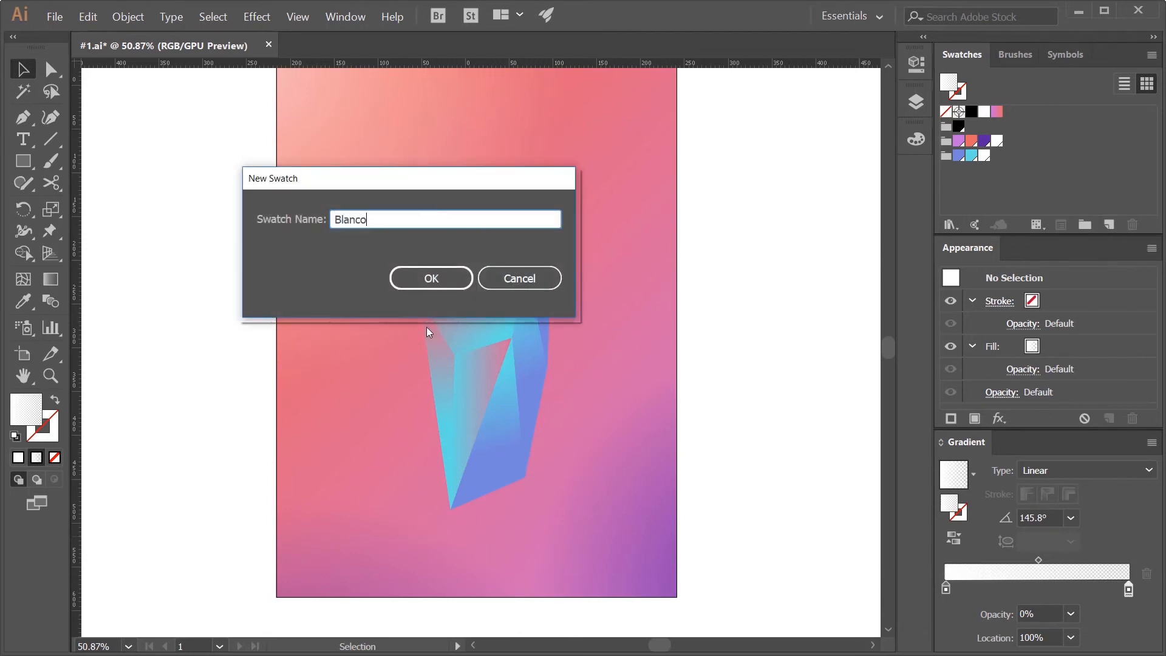
left_click(432, 279)
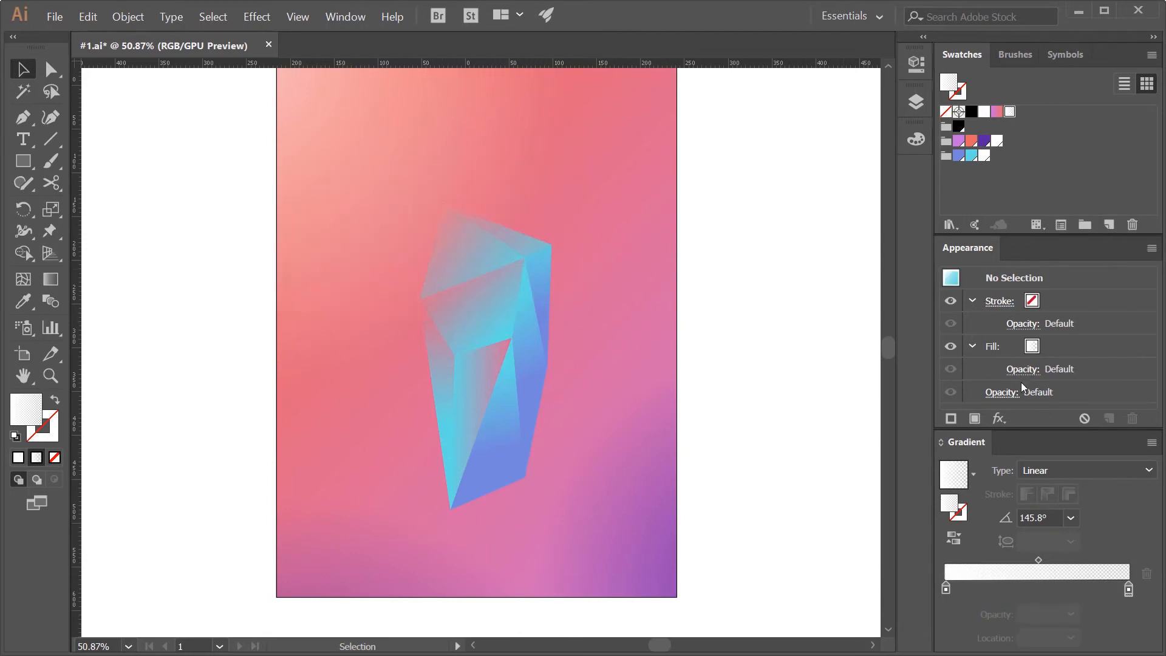
Add a second fill with the Blanco gradient to the large top facet, fading down from the apex at about -72.1°
left_click(491, 269)
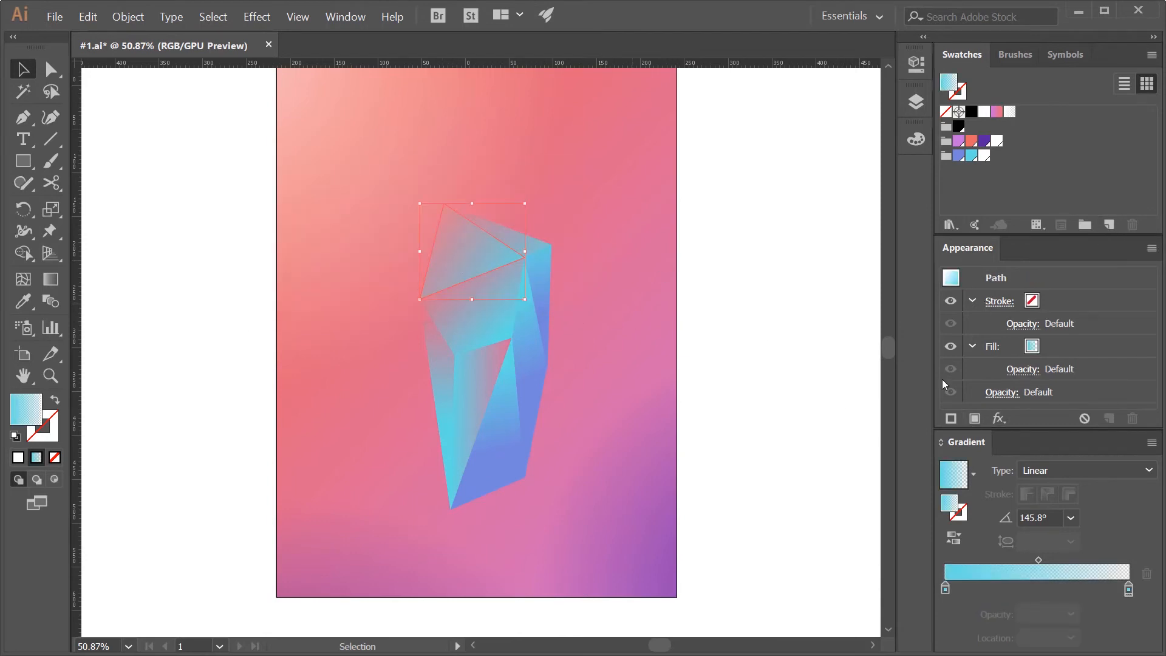
left_click(975, 419)
left_click(1009, 113)
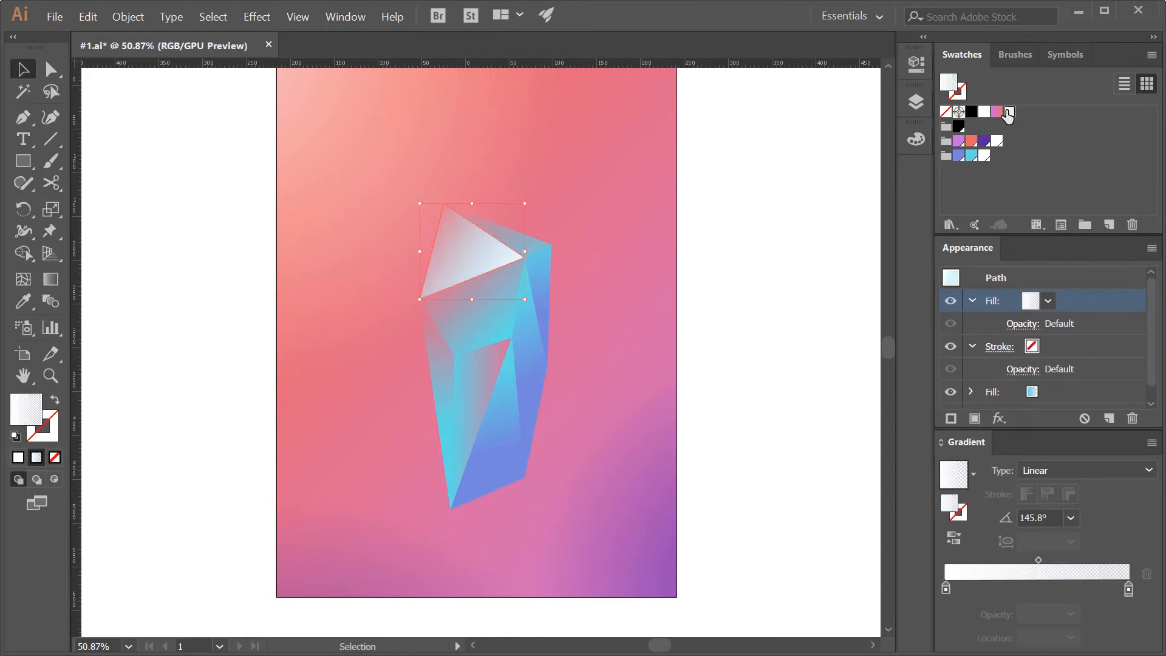
key("g")
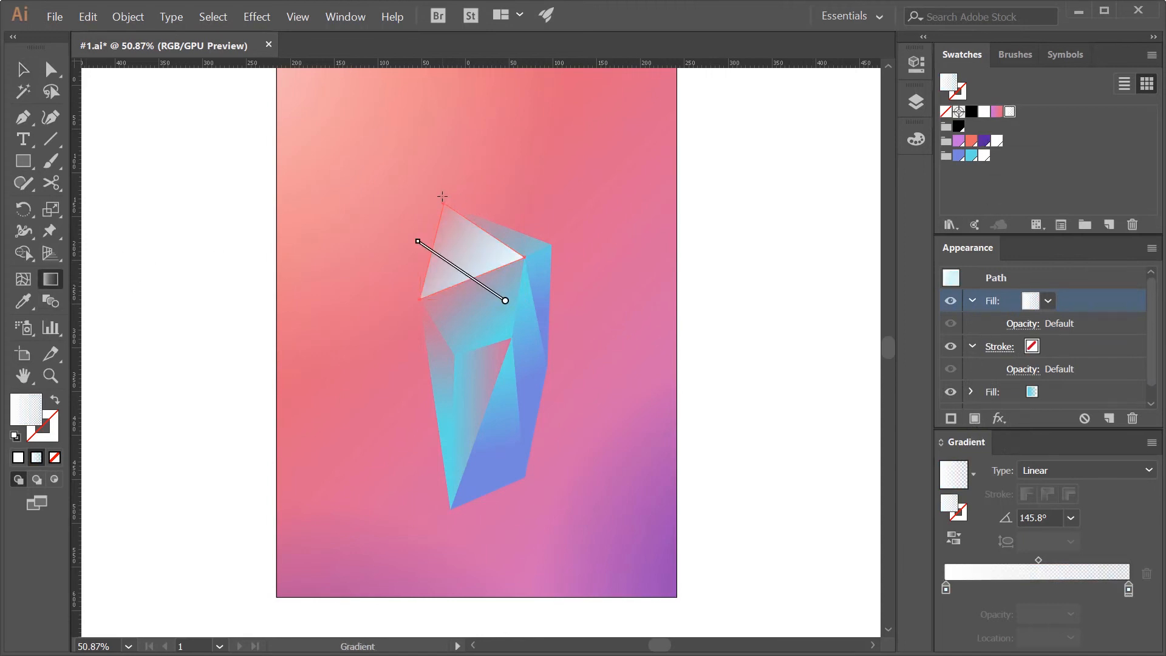
mouse_move(442, 196)
left_mouse_down()
mouse_move(463, 271)
mouse_move(449, 241)
mouse_move(456, 251)
left_mouse_up()
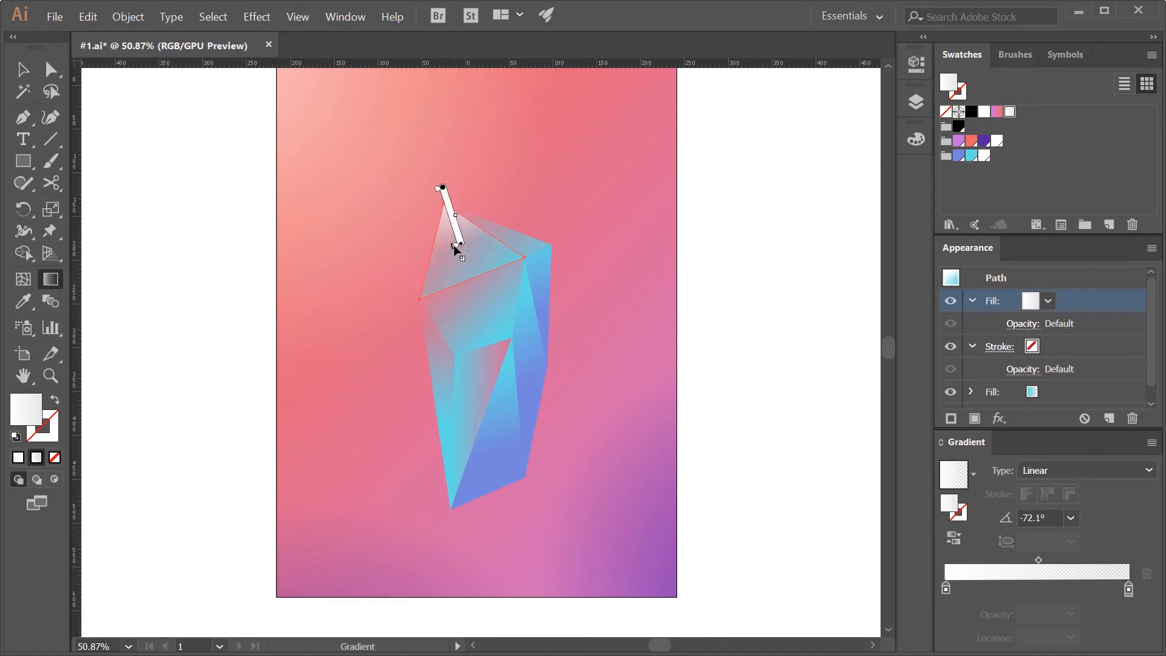
key("v")
Add a Blanco gradient fill to the narrow top-right facet, fading from the apex toward the lower right at about -32.4°
left_click(520, 243)
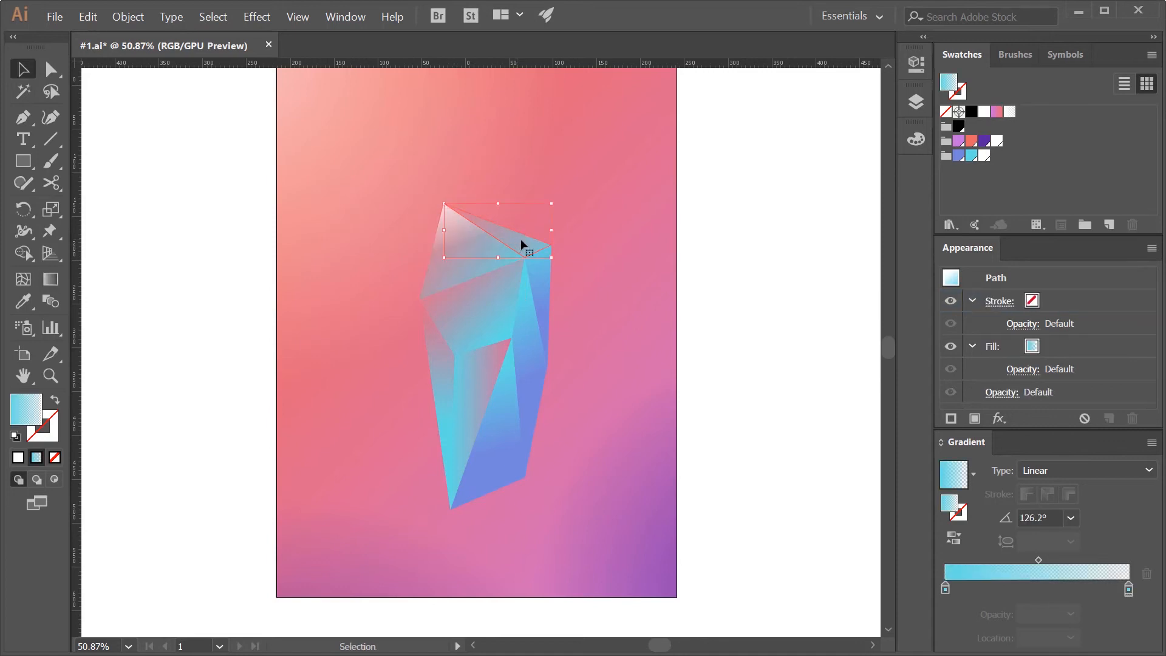
left_click(974, 418)
left_click(1009, 111)
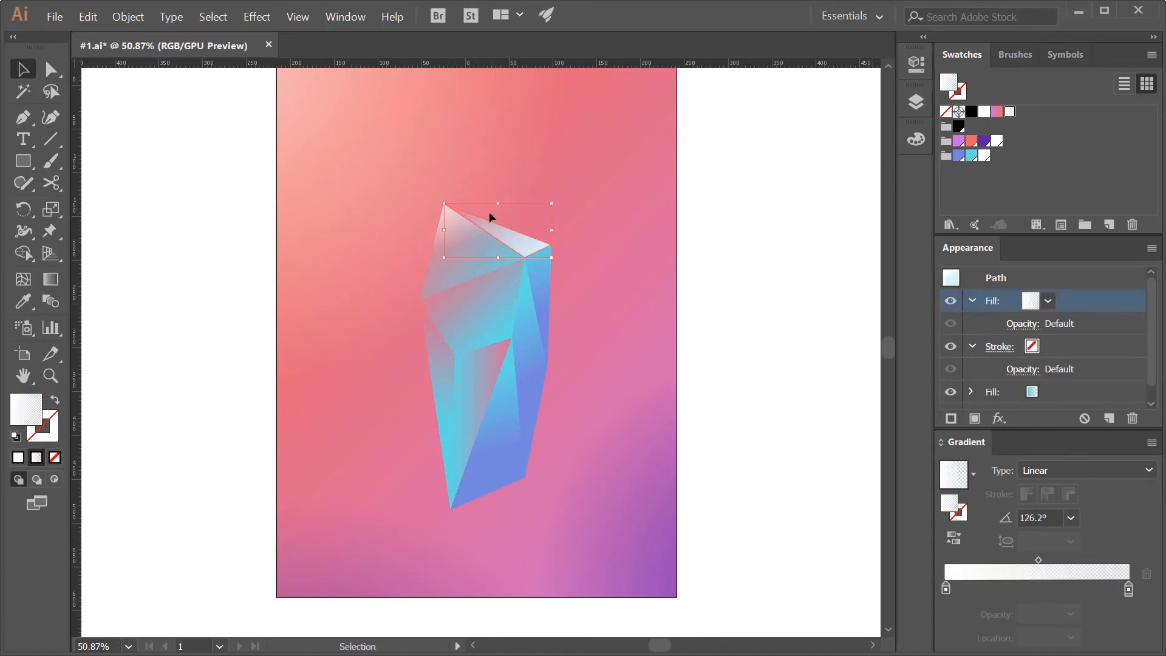
key("g")
mouse_move(464, 182)
left_mouse_down()
mouse_move(536, 274)
mouse_move(507, 231)
left_mouse_up()
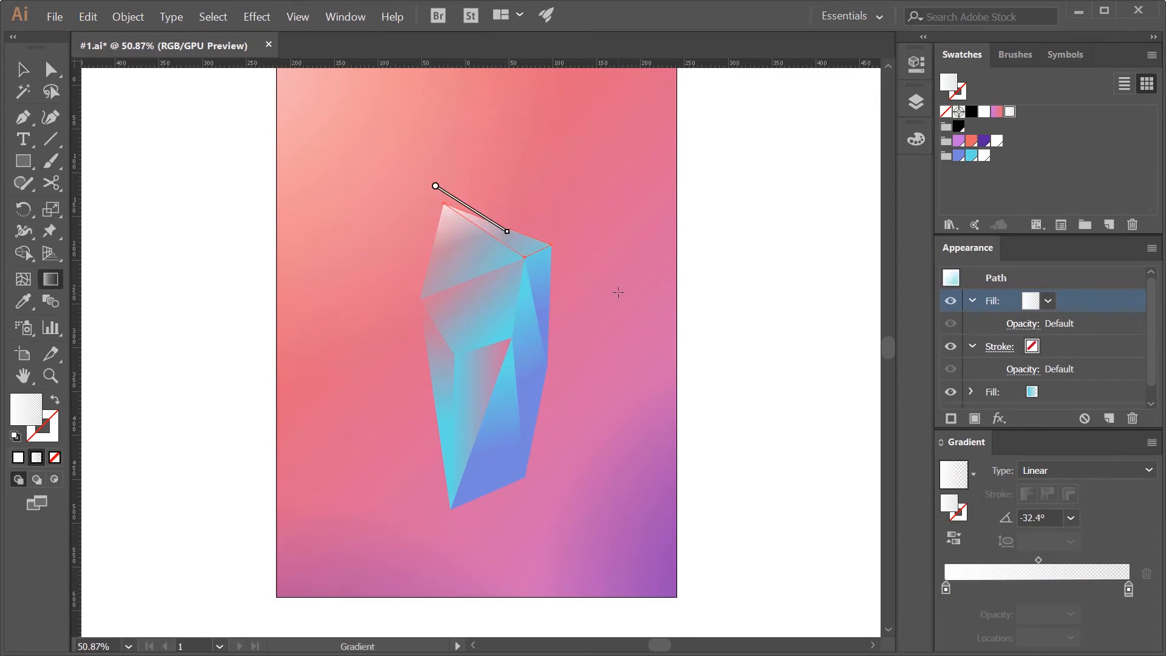
key("v")
Add a Blanco gradient fill to the central facet, fading from its left corner at about -22.1°, and deselect it
left_click(471, 333)
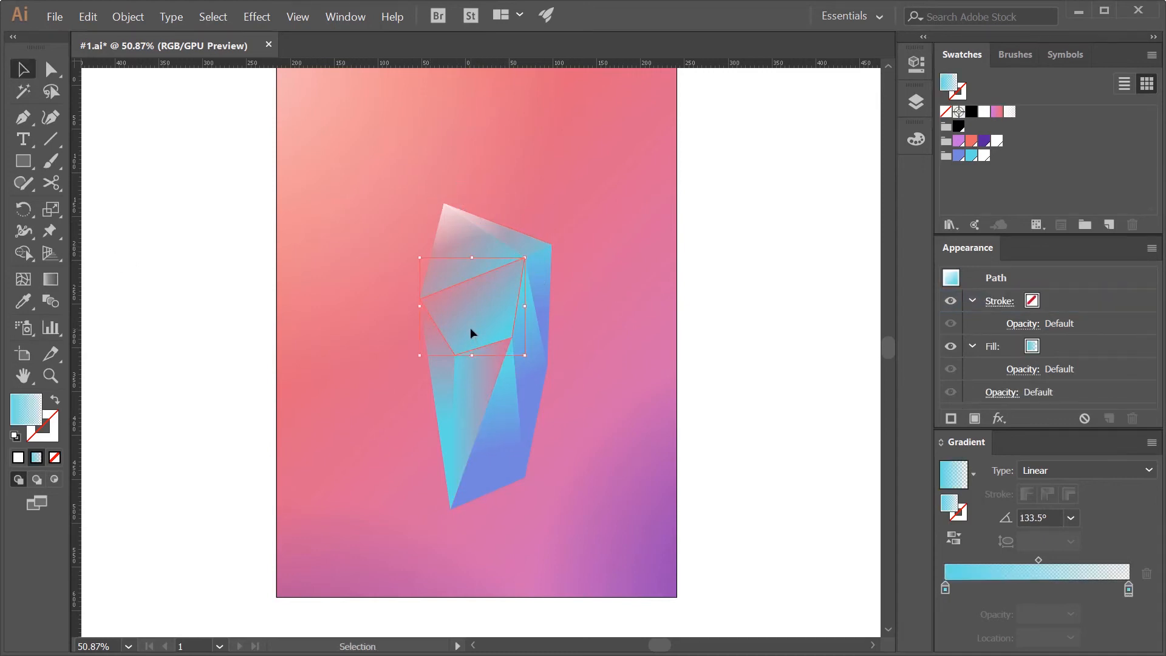
left_click(975, 419)
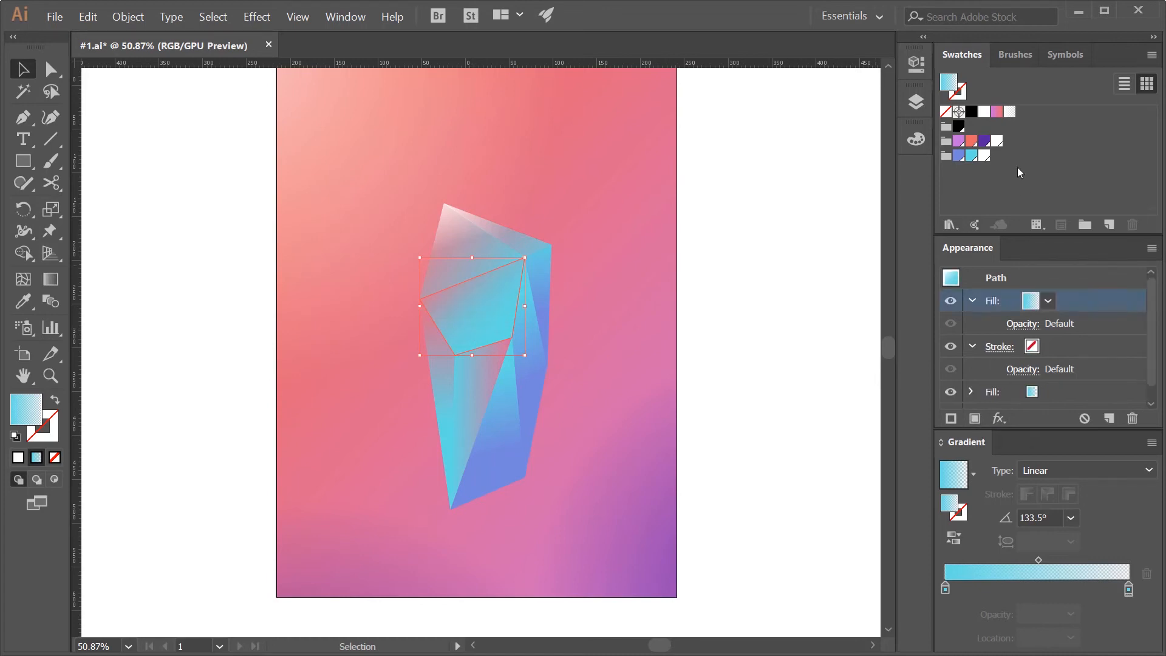
left_click(1009, 112)
left_click(51, 279)
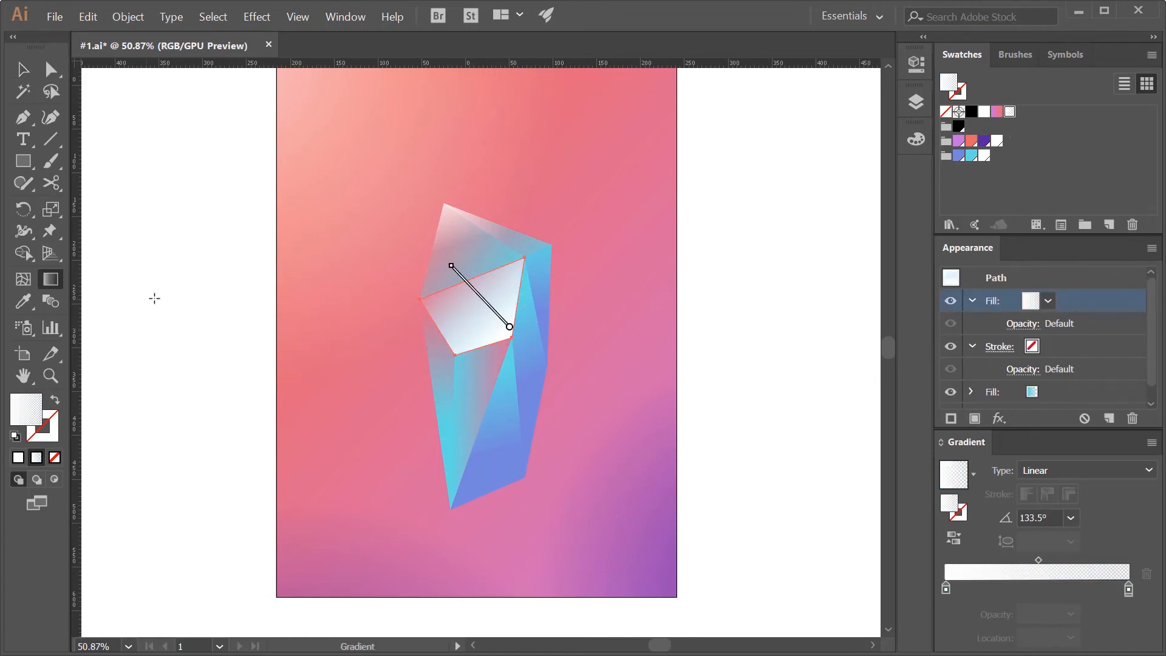
mouse_move(408, 273)
left_mouse_down()
mouse_move(476, 322)
mouse_move(480, 302)
left_mouse_up()
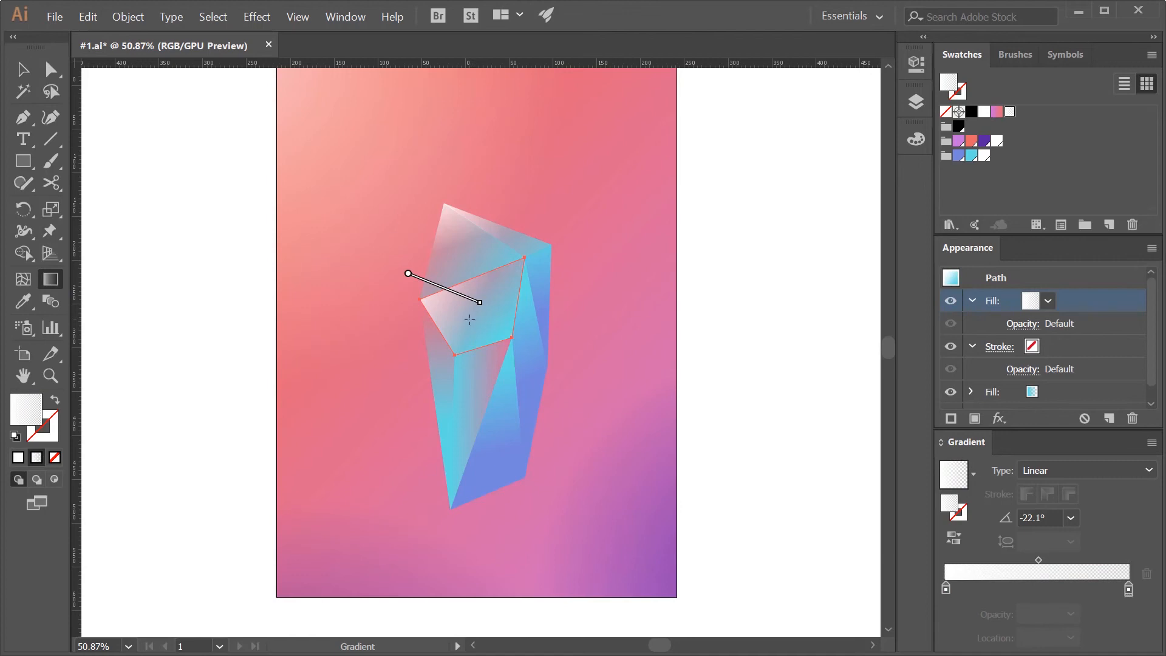
key("v")
left_click(603, 477)
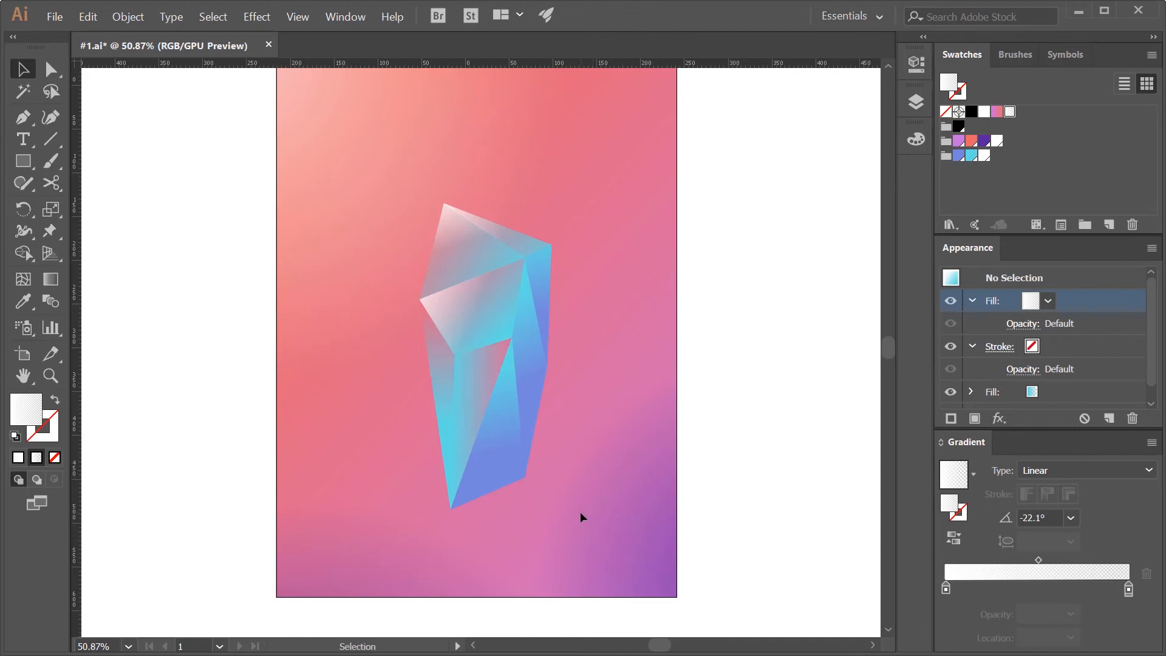
Group all the crystal's facets, enlarge the group slightly in proportion and center it on the poster
left_click_drag(371, 161, 370, 163)
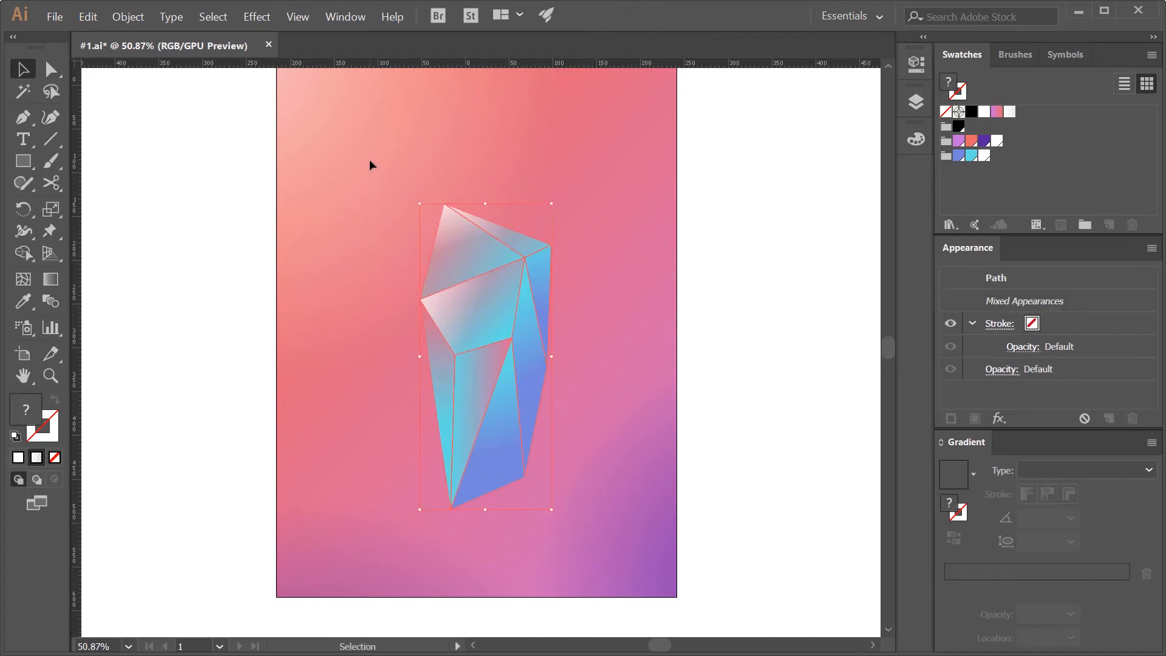
key("ctrl+g")
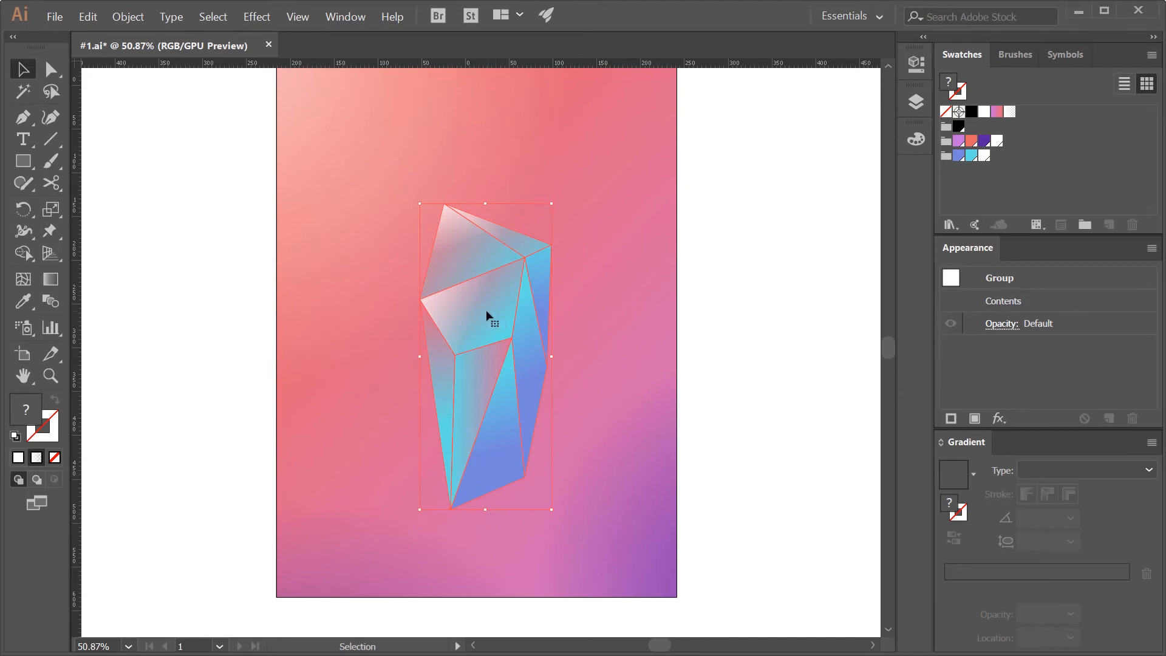
scroll(485, 313, "up", 1)
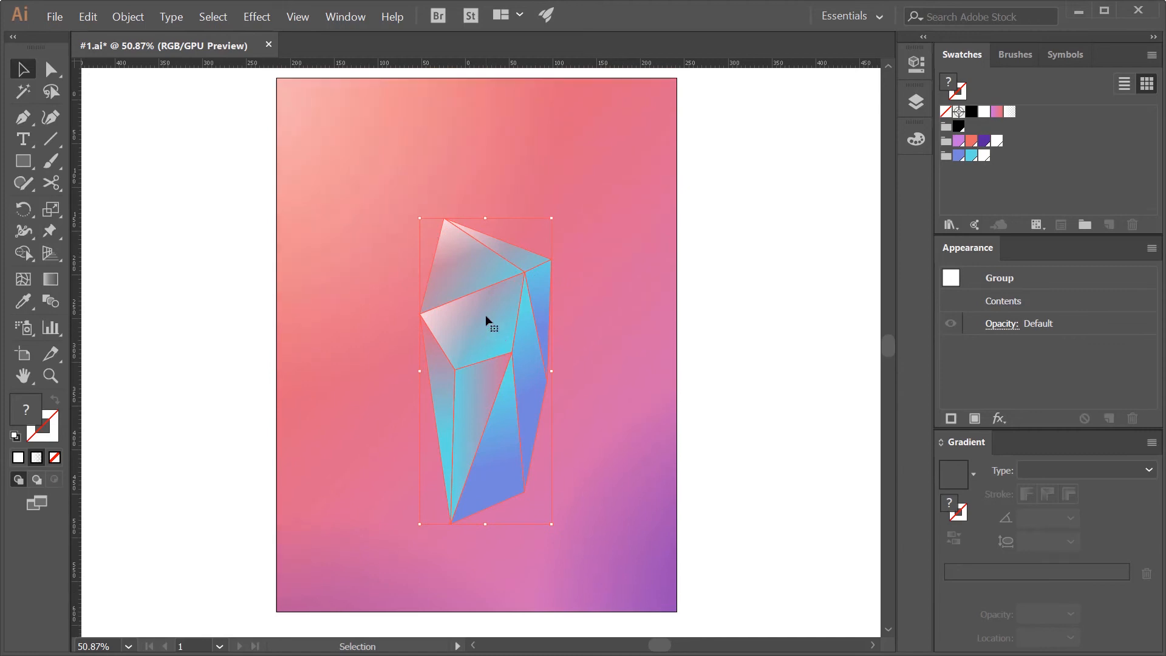
left_click_drag(486, 316, 492, 297)
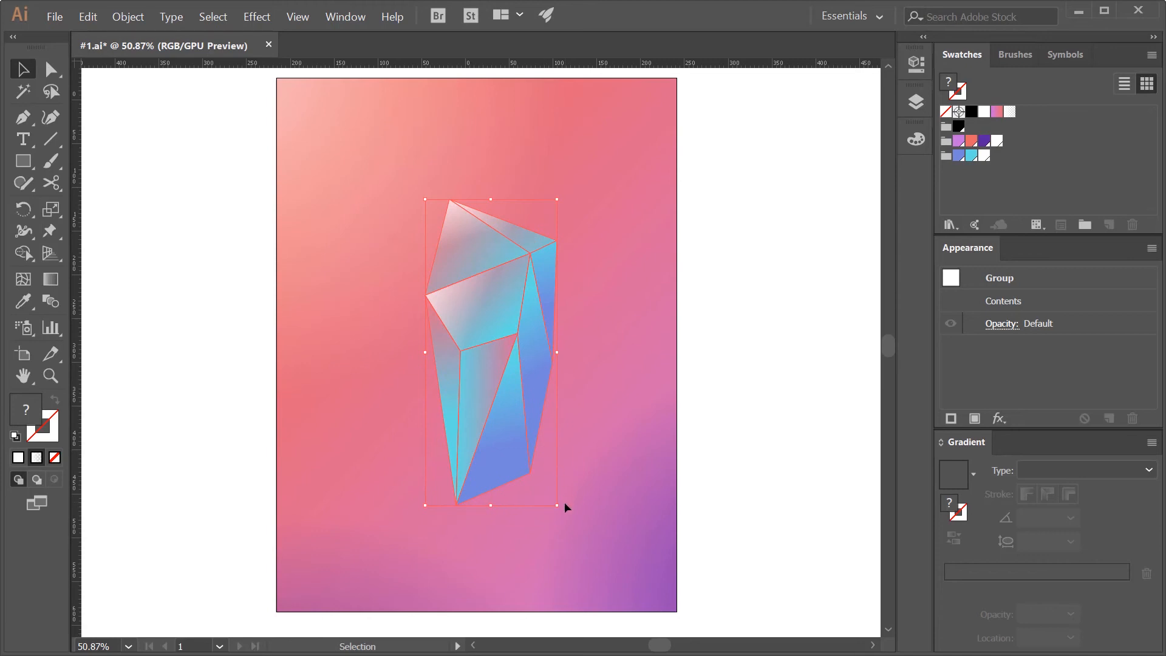
left_click_drag(556, 504, 575, 550)
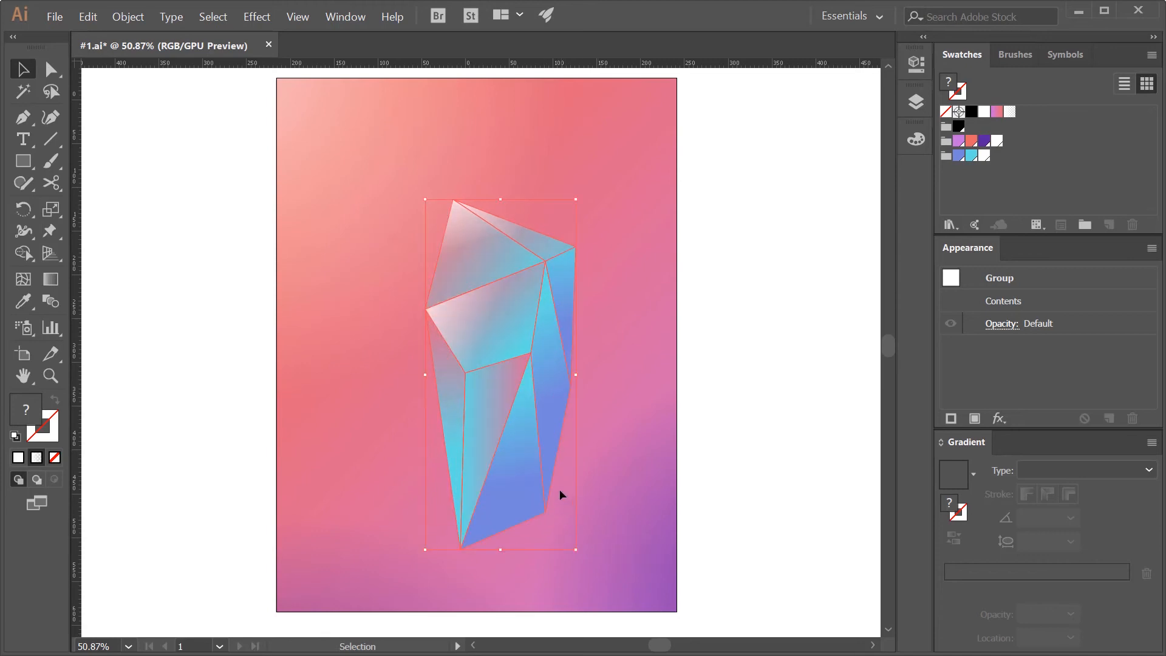
left_click_drag(512, 475, 495, 450)
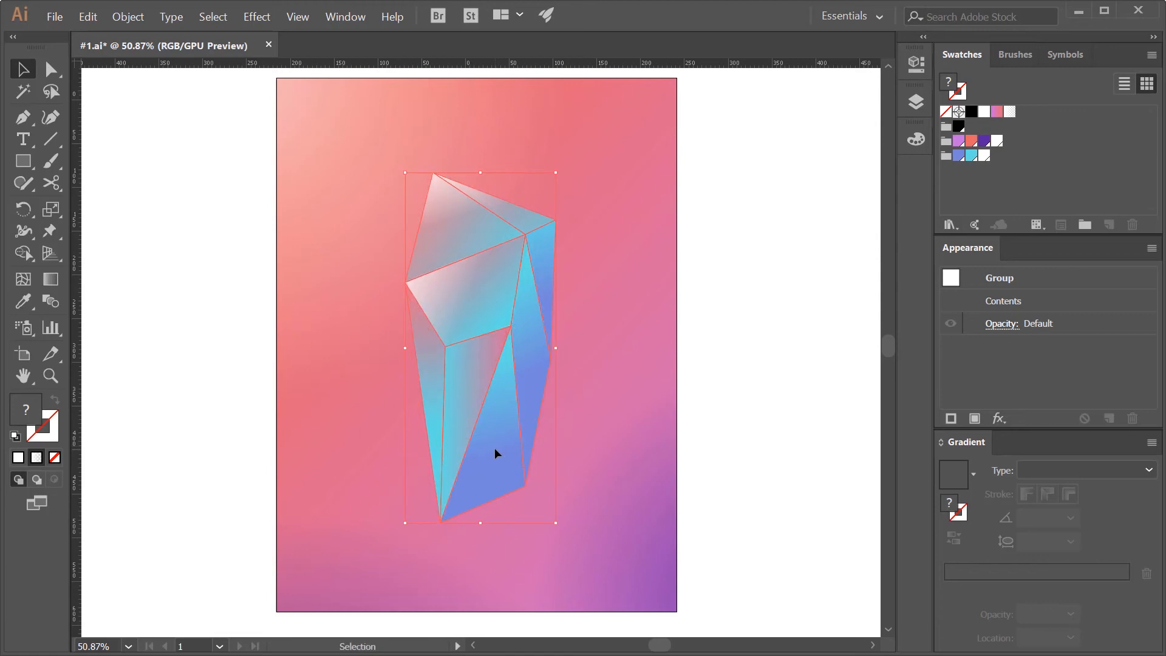
left_click(763, 416)
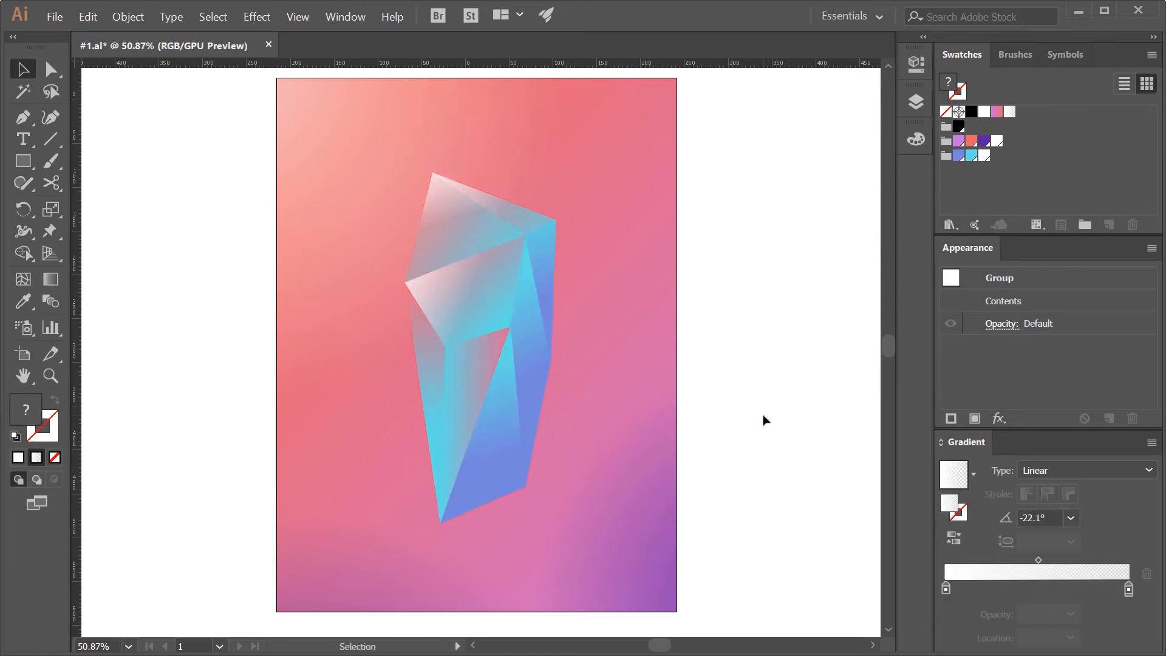
Apply a Soft Grain texture effect with intensity 26 and contrast 52 to the whole poster layer, and lock the layer
left_click(914, 101)
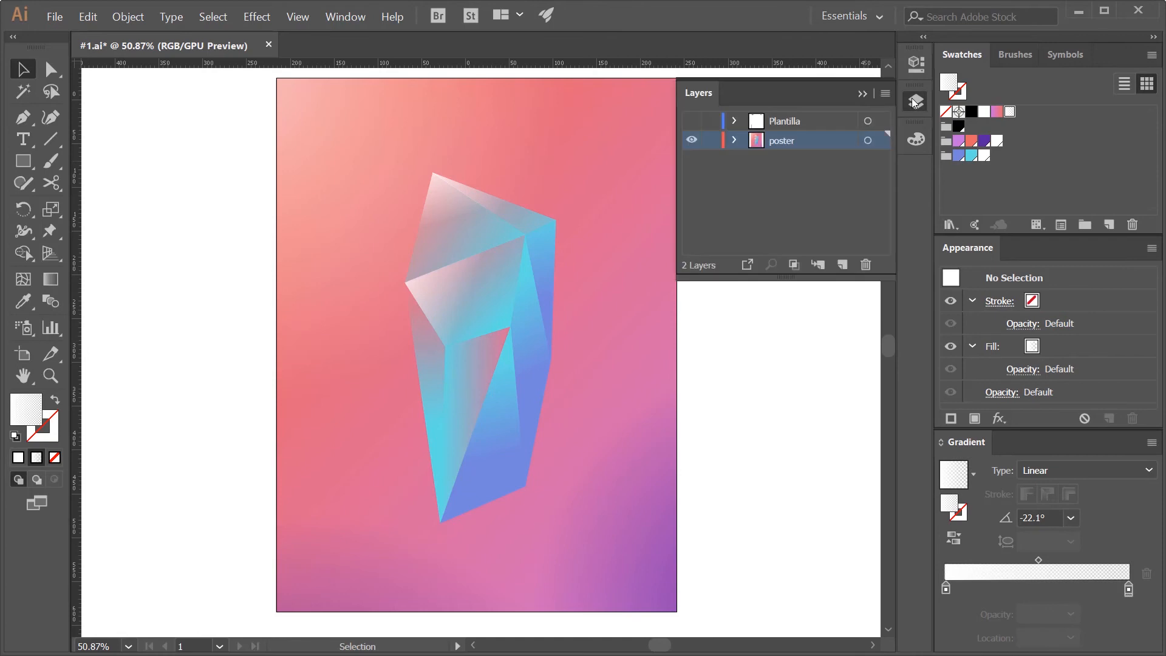
left_click(867, 140)
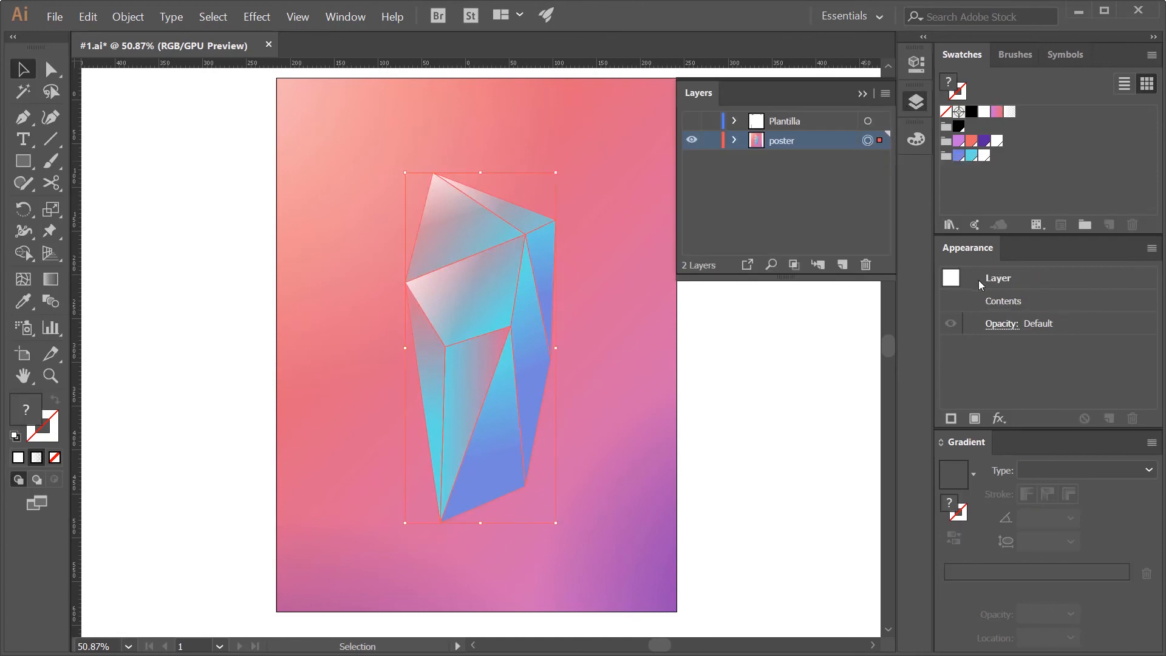
left_click(998, 418)
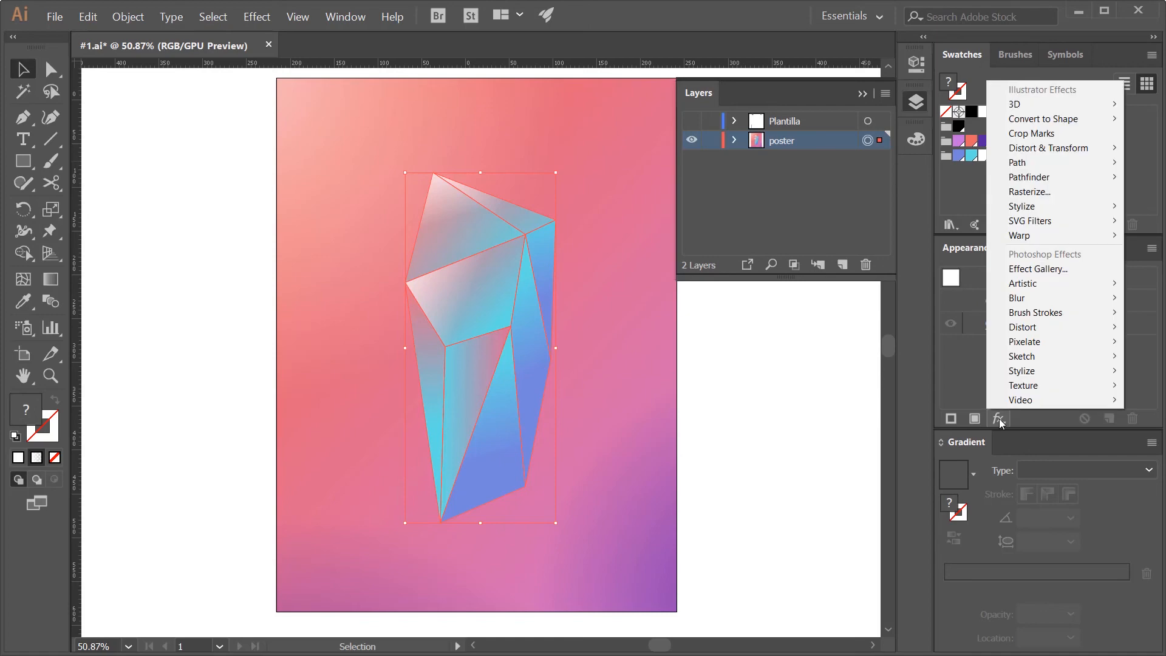
mouse_move(1008, 389)
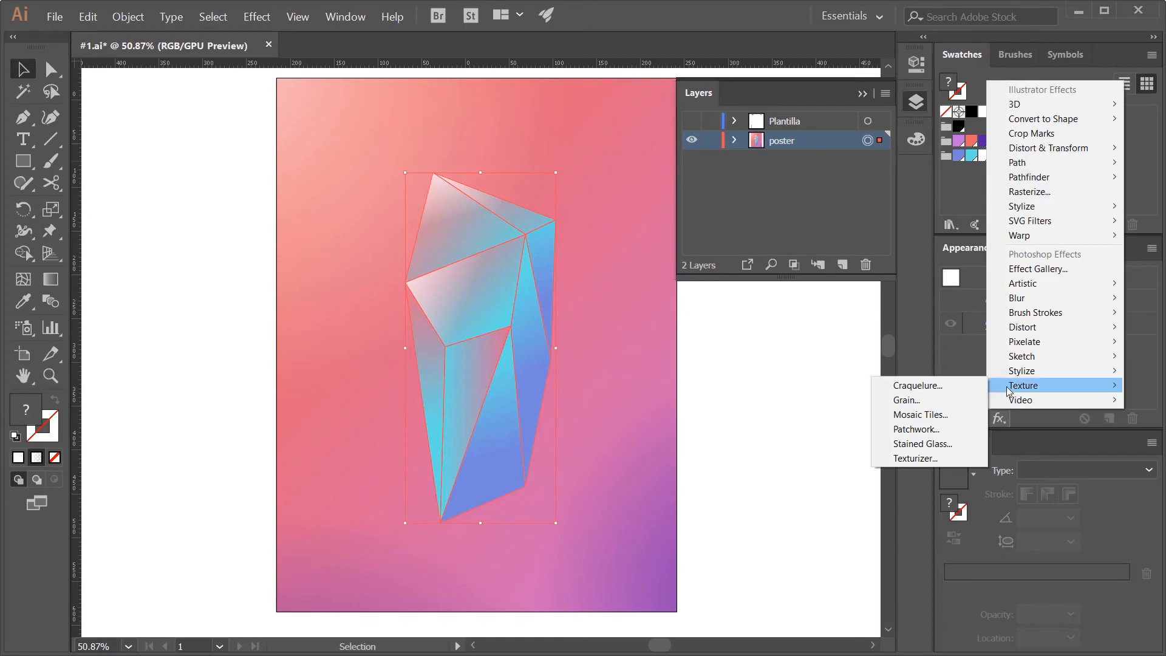
left_click(946, 399)
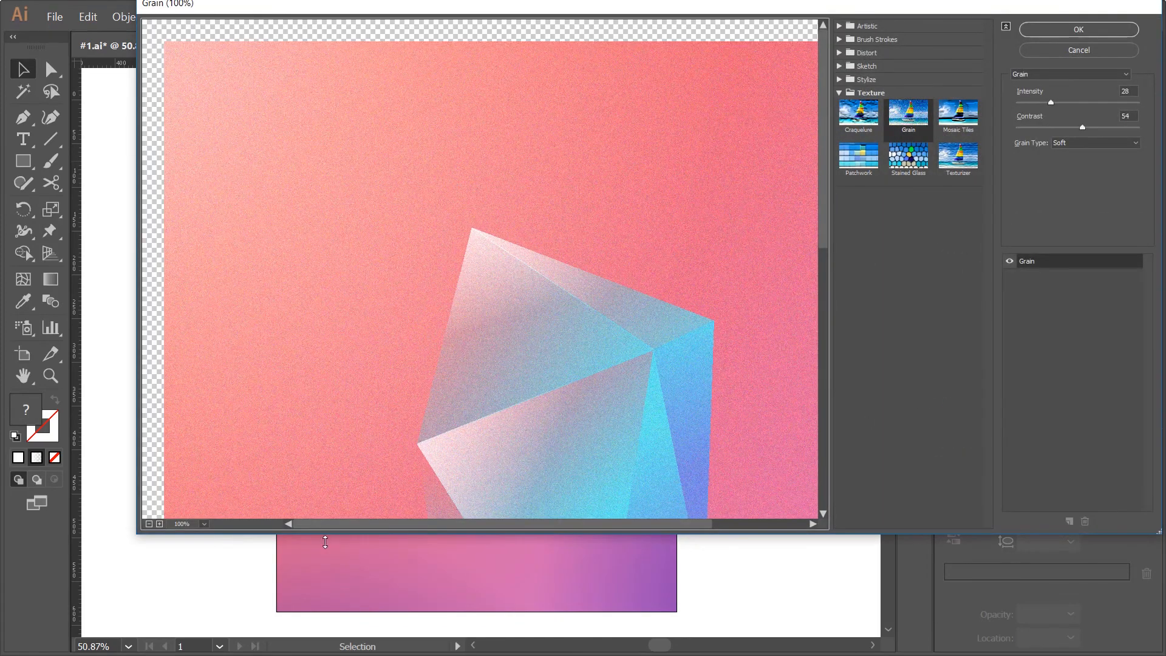
left_click(149, 524)
left_click(149, 525)
left_click(149, 524)
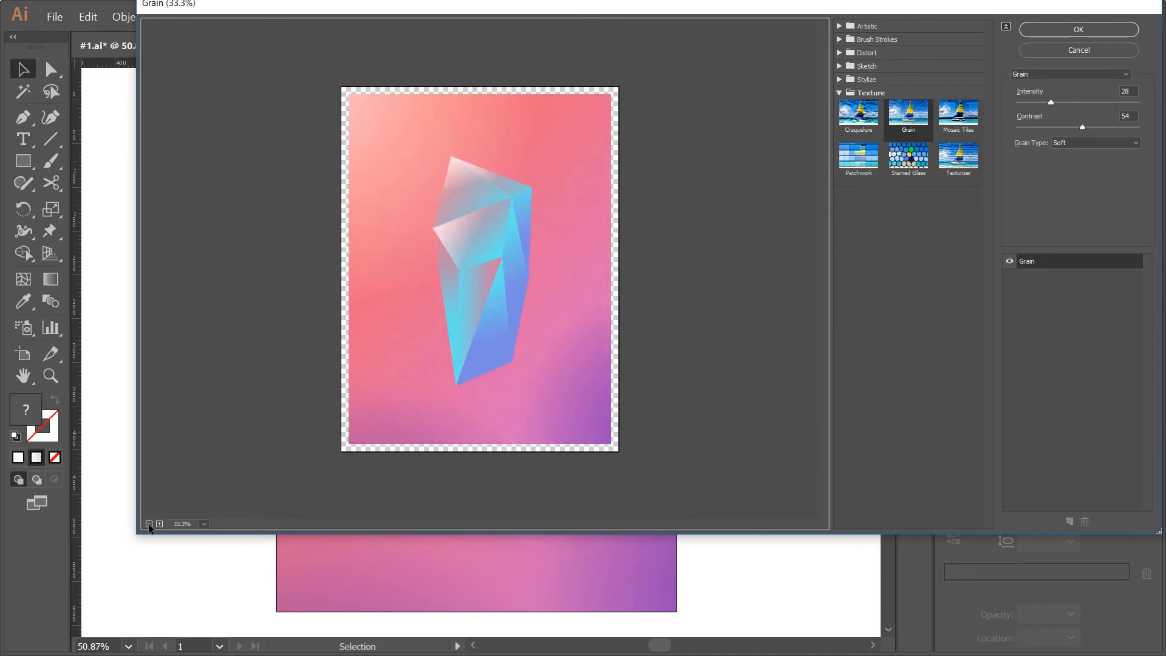
left_click_drag(1082, 127, 1049, 103)
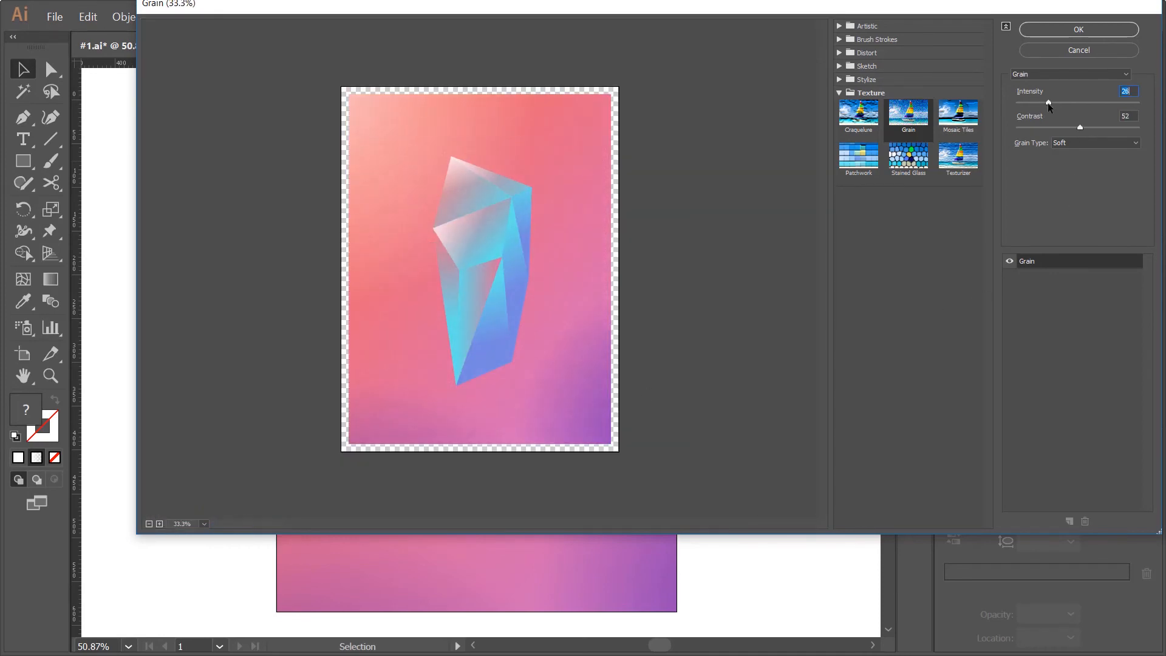
left_click(1062, 30)
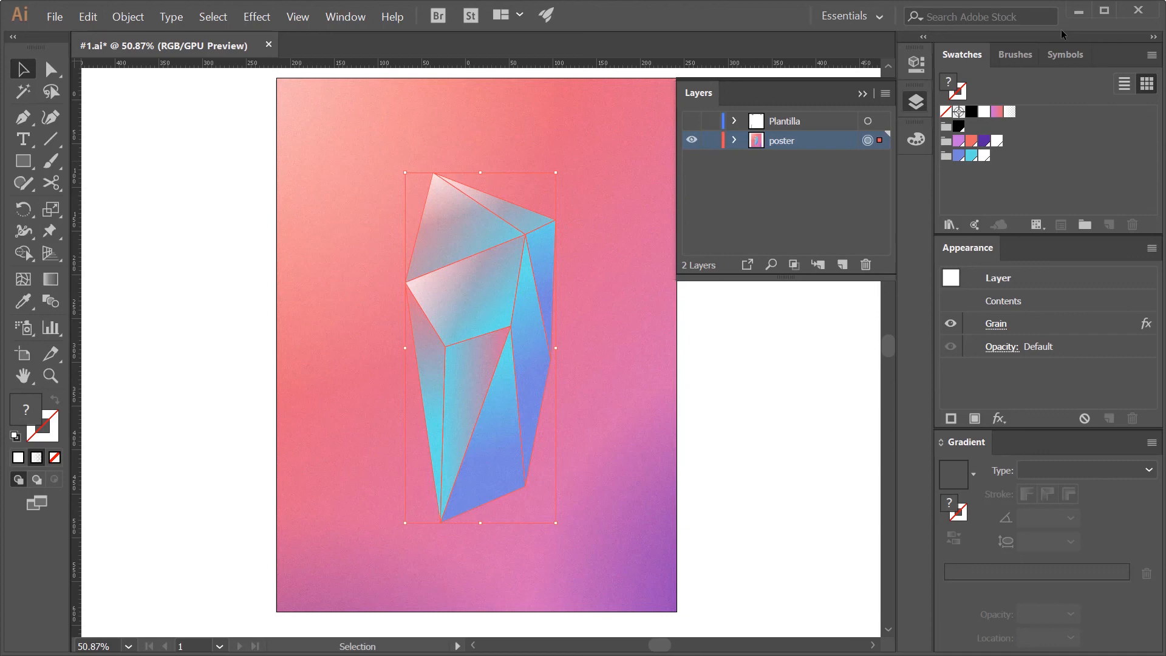
left_click(711, 141)
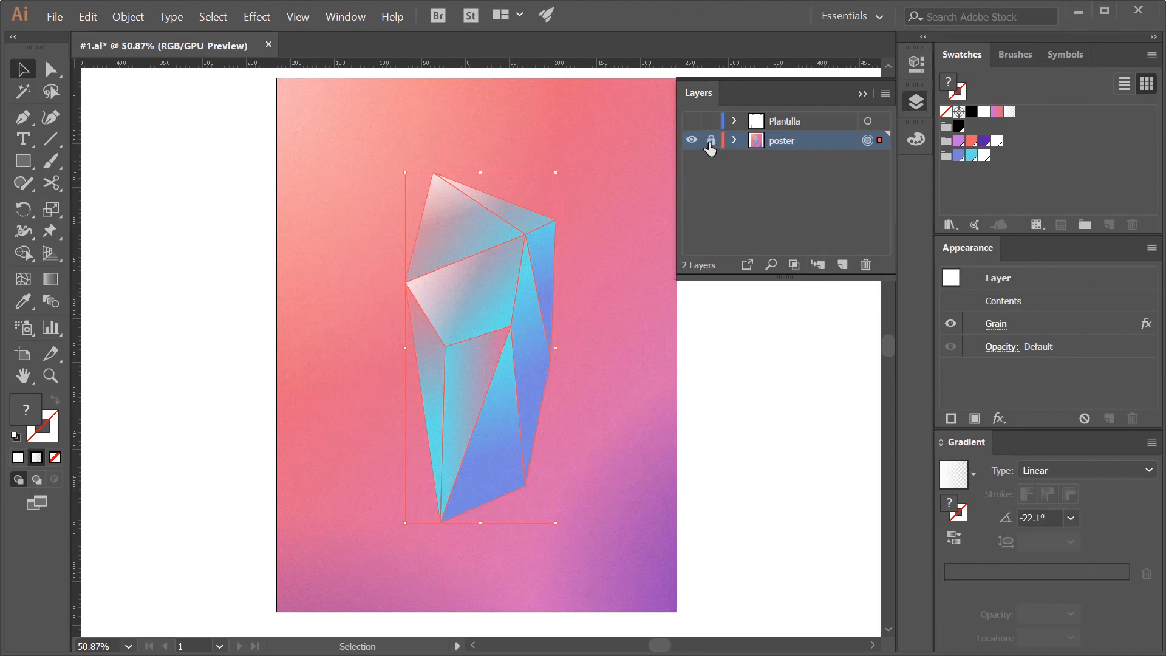
Show the Plantilla layer and replace the poster's placeholder title with "CRISTAL"
left_click(693, 121)
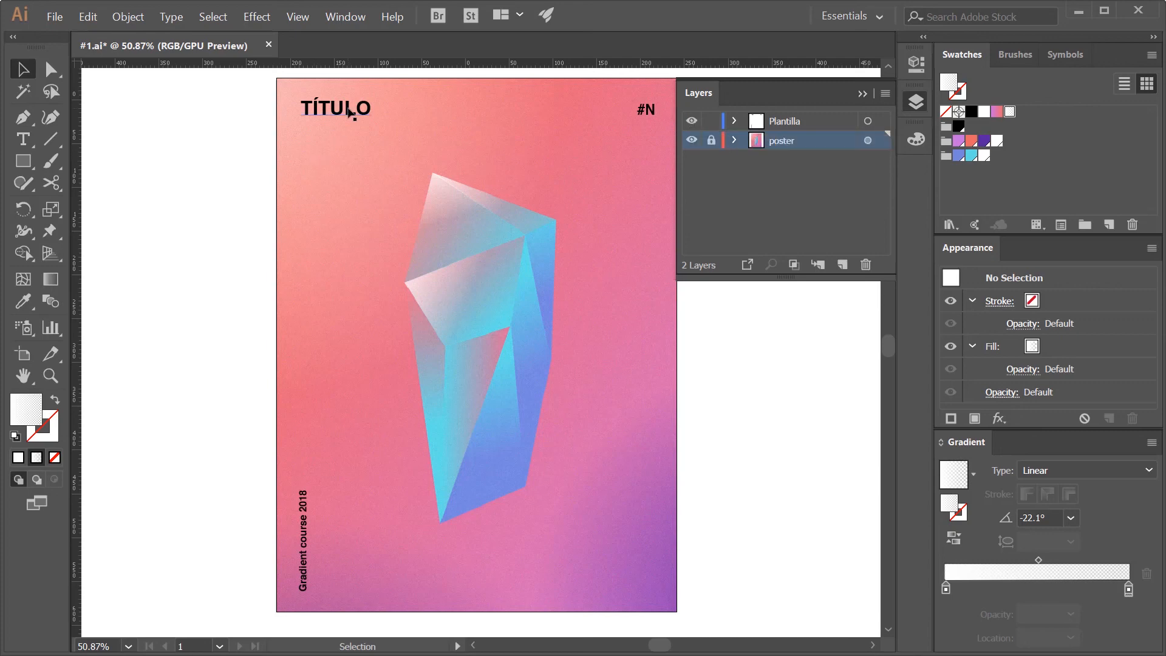
key("t")
left_click(365, 110, "ctrl")
left_click_drag(371, 110, 294, 113)
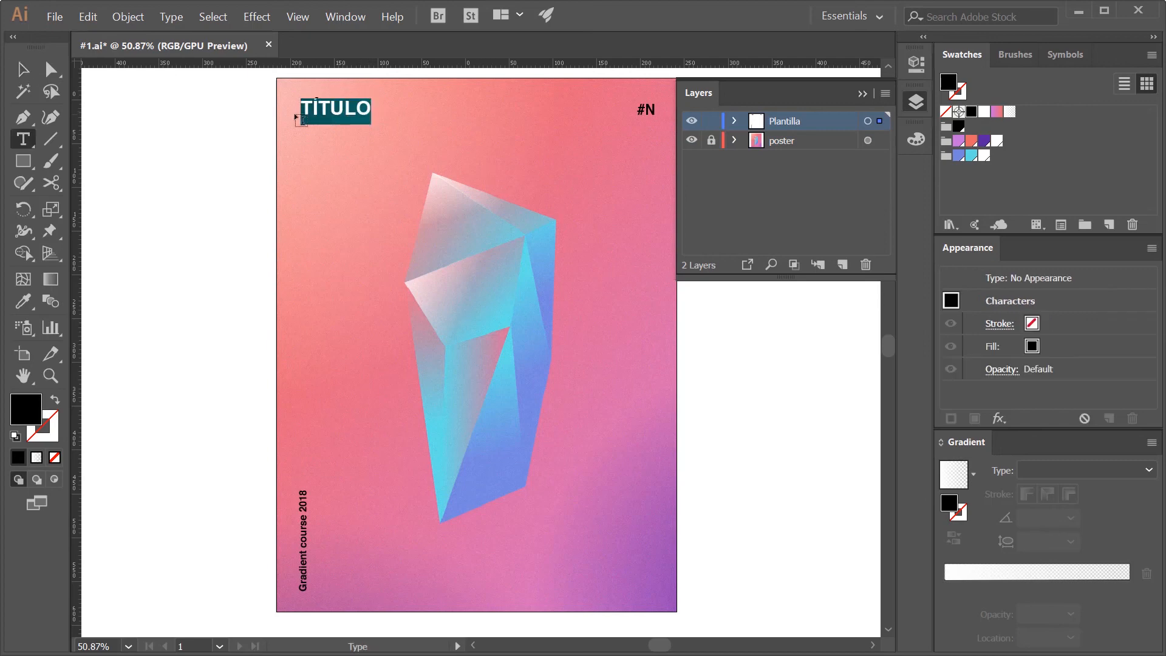
type("CROS")
key("BackSpace")
key("BackSpace")
type("ISTAL")
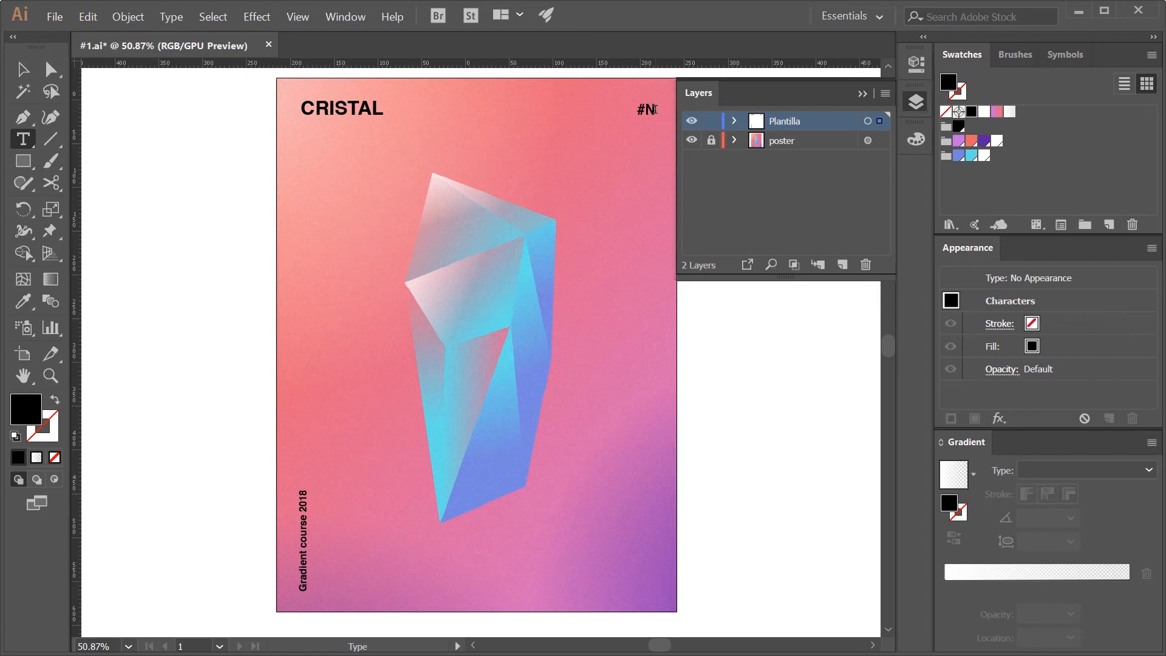
Change the poster's number placeholder to "#1"
key("BackSpace")
type("1")
left_click(721, 230)
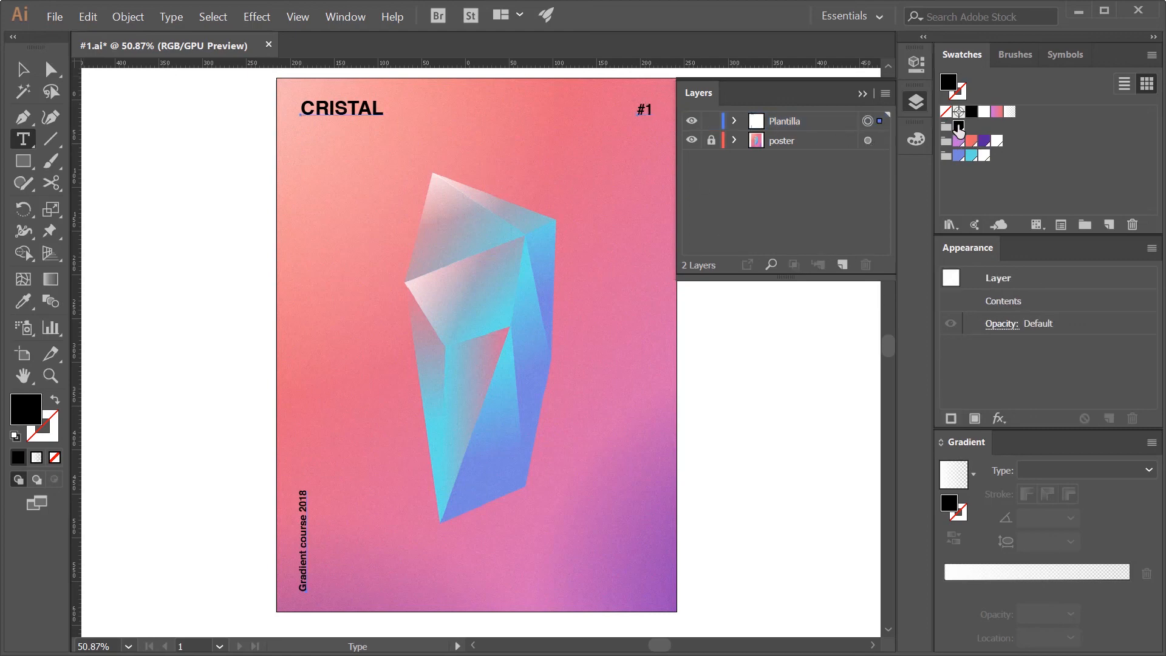
Turn the template texts white by setting their global black swatch to 100% brightness, and deselect everything
double_click(958, 127)
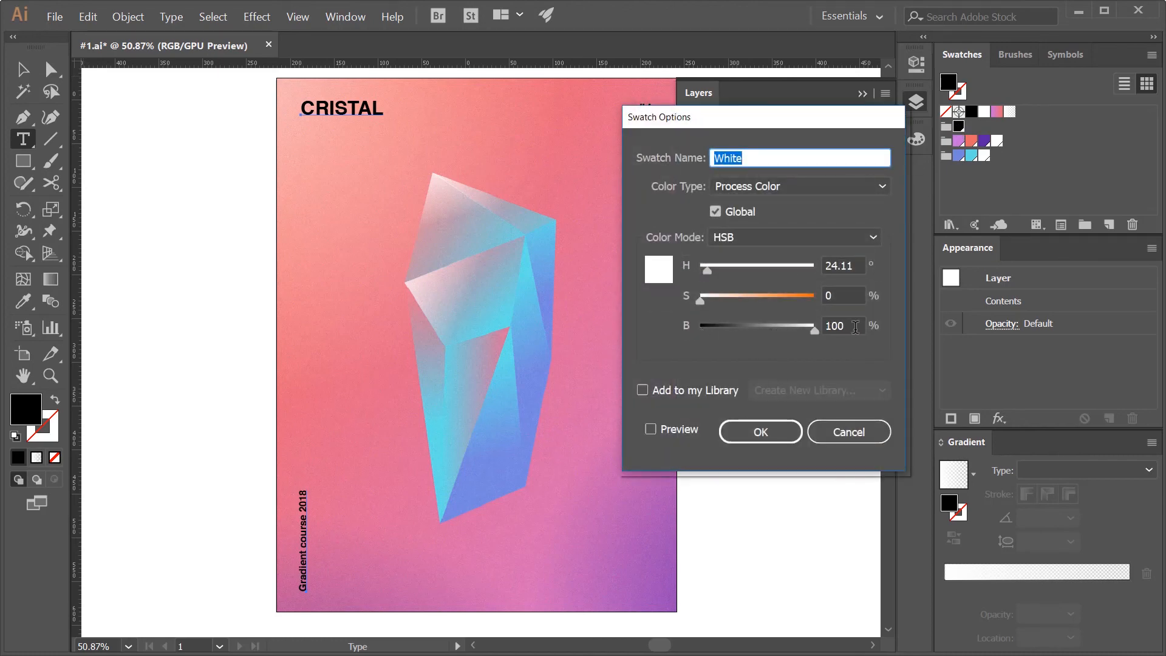
left_click(650, 429)
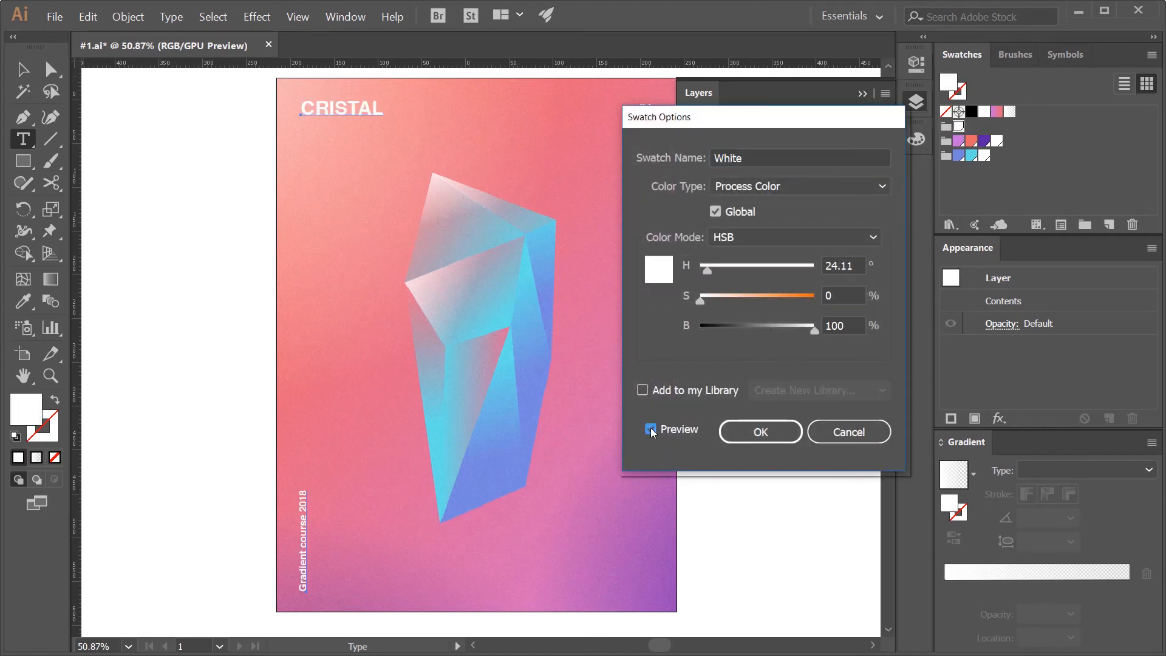
left_click(750, 430)
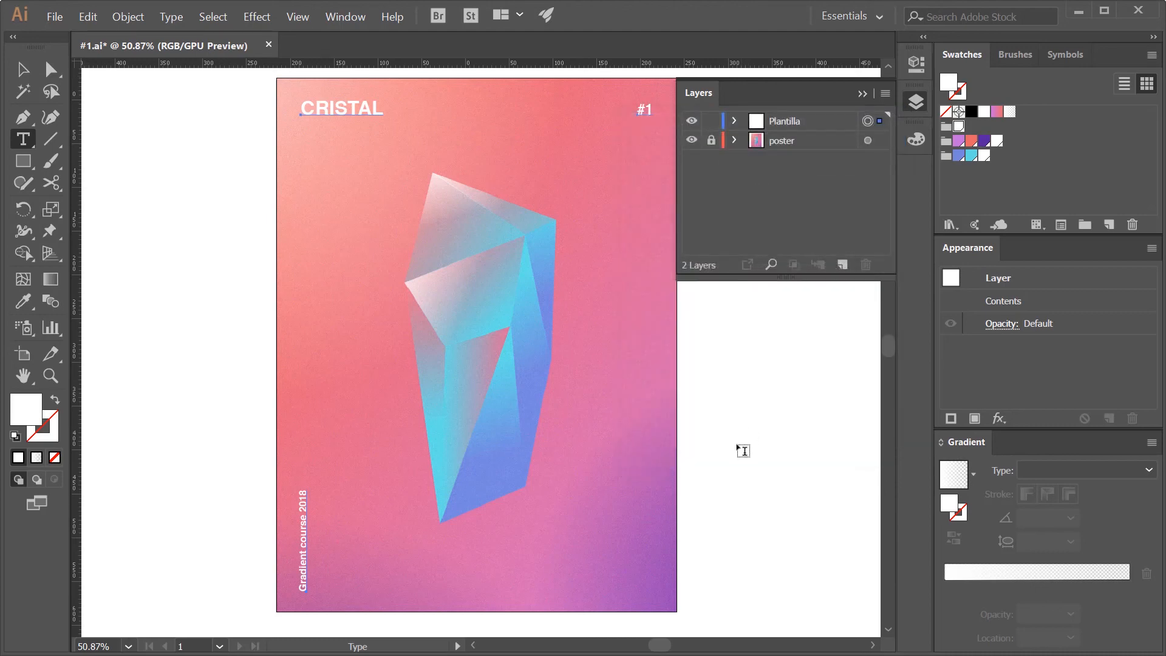
key("Escape")
left_click(724, 531)
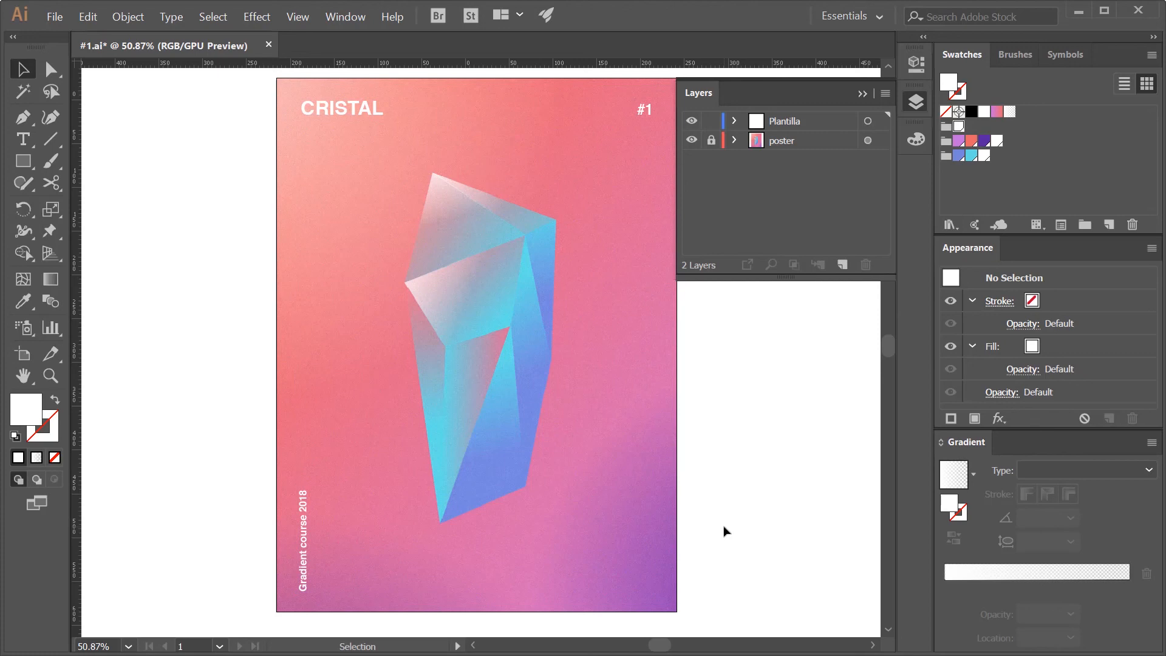
left_click(861, 95)
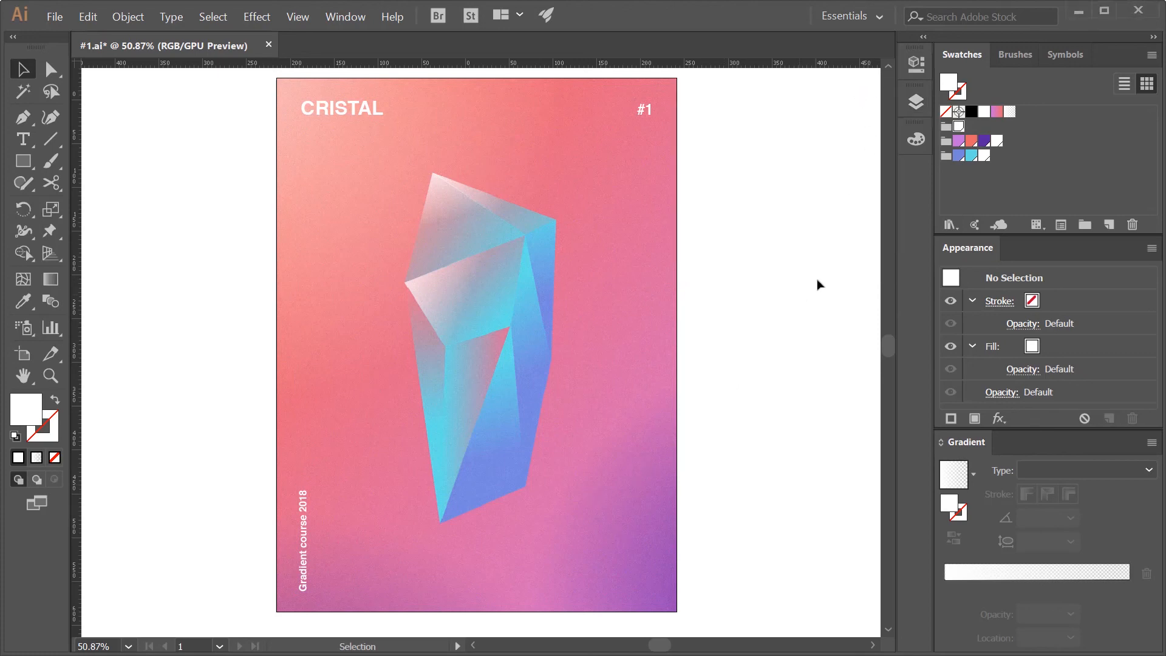